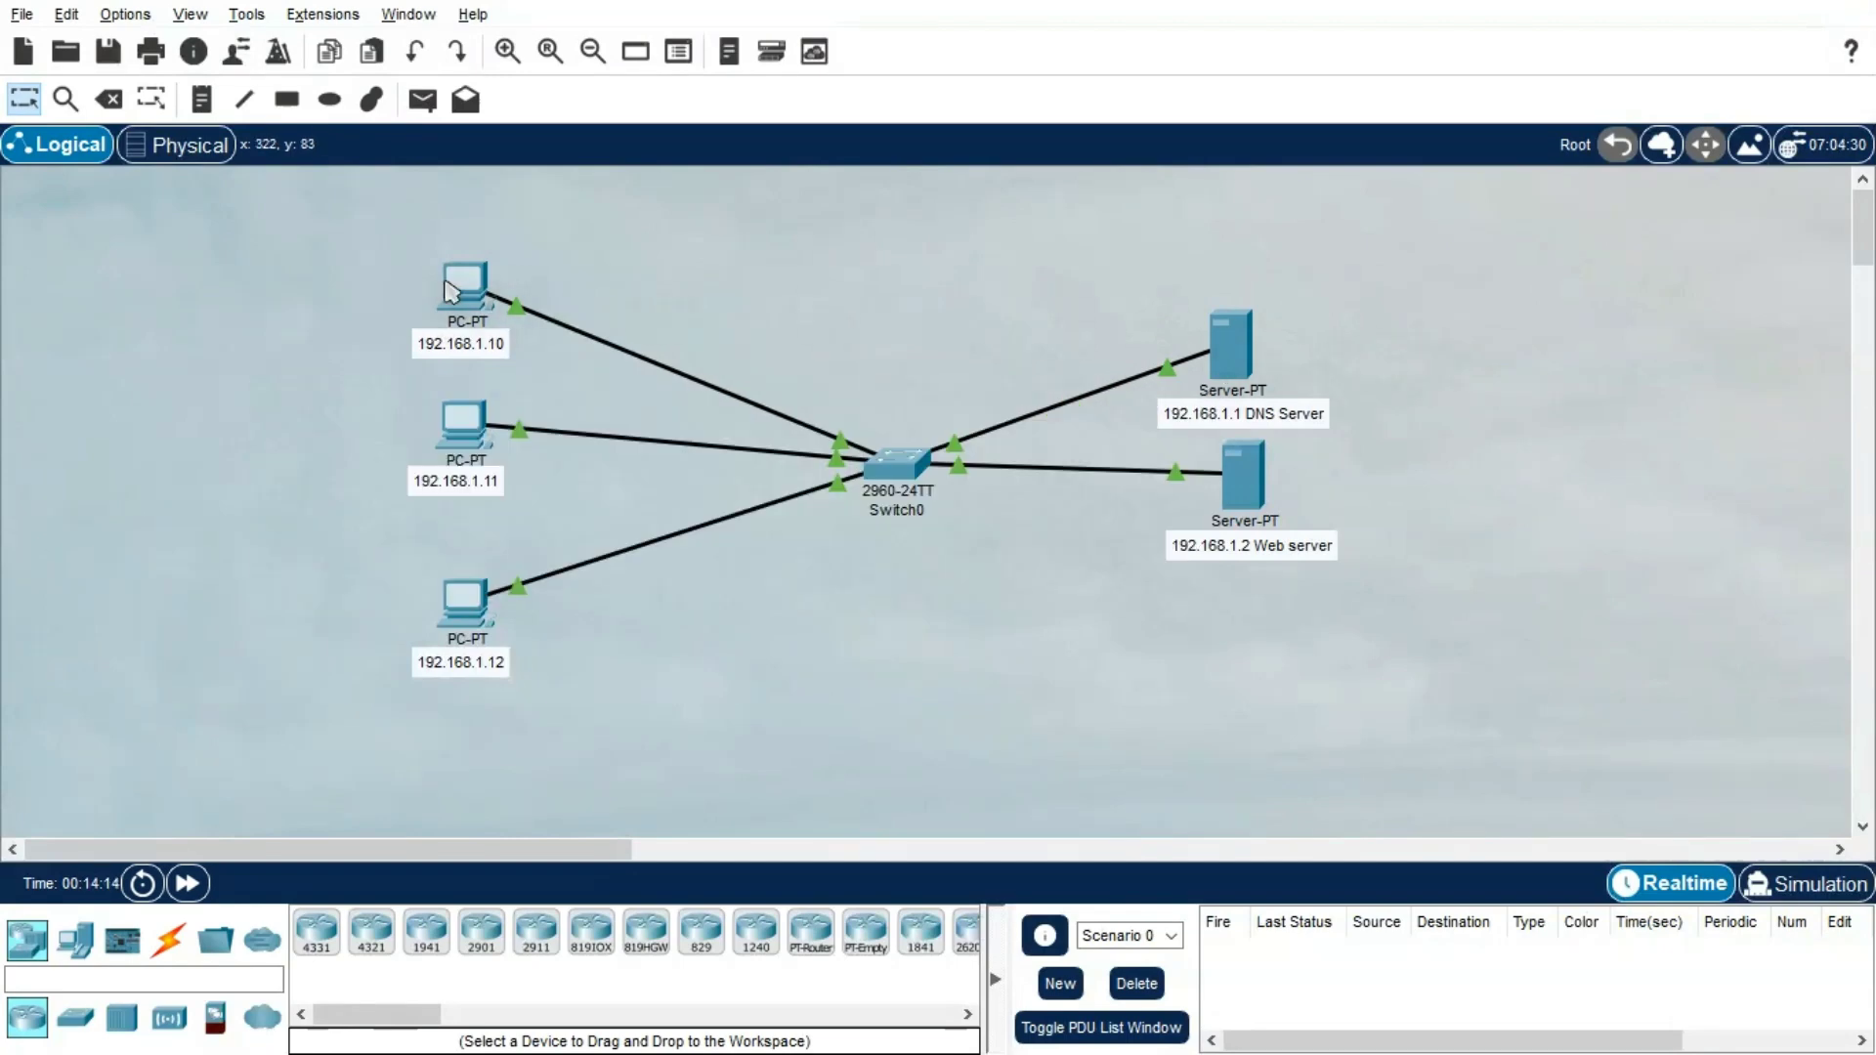
Check PC0's IP configuration at 192.168.1.10 with DNS 192.168.1.1
left_click(451, 290)
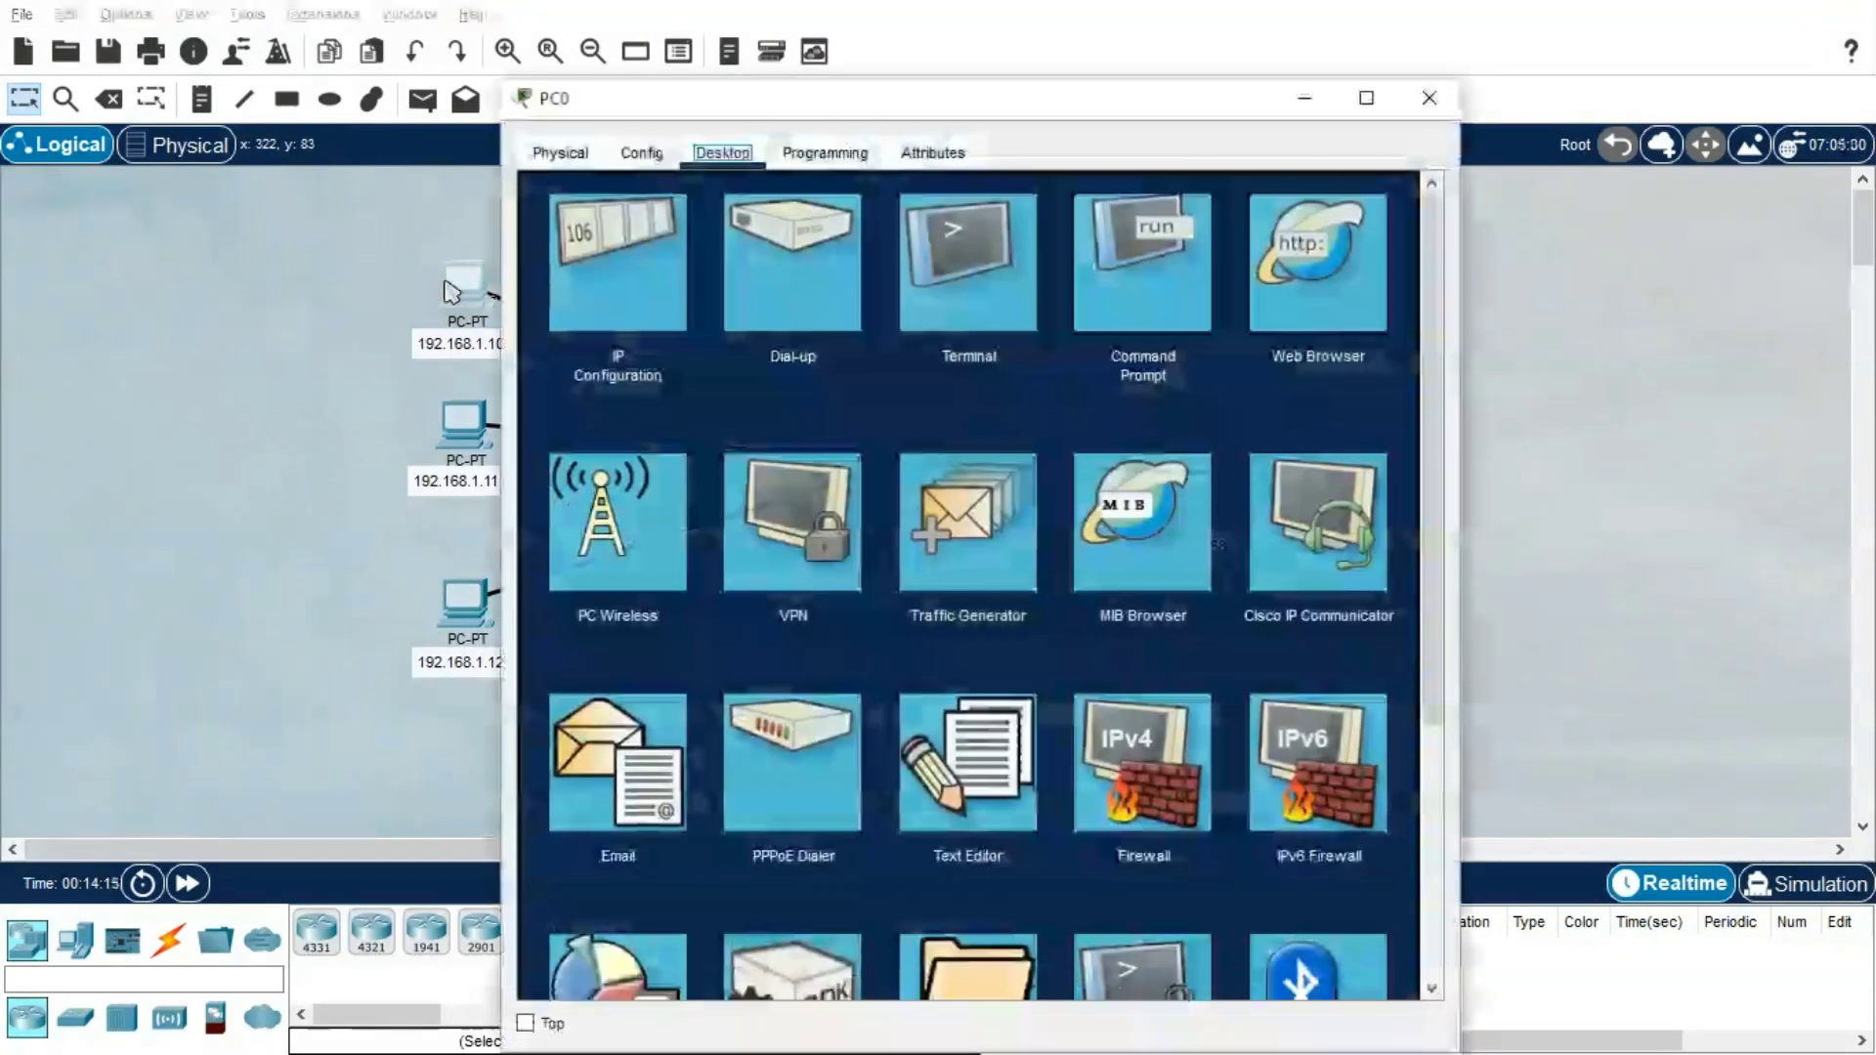
left_click(618, 263)
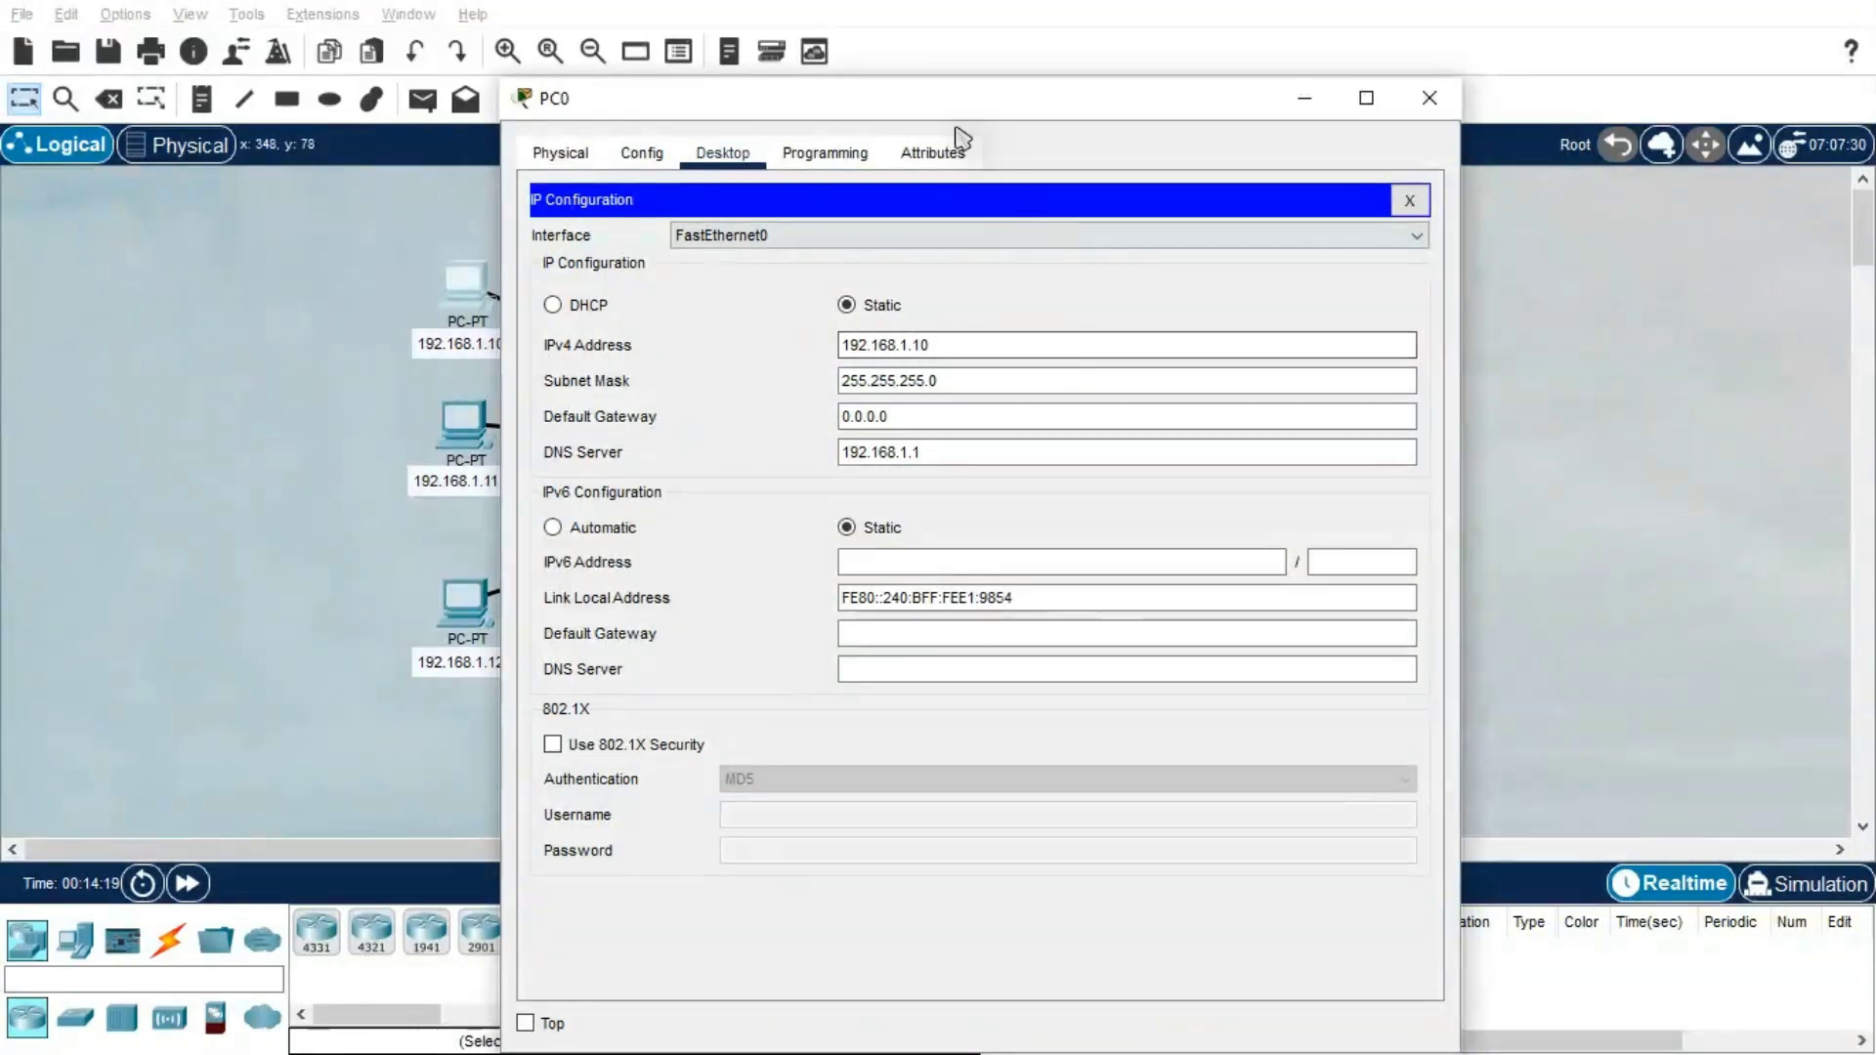
left_click_drag(962, 112, 476, 110)
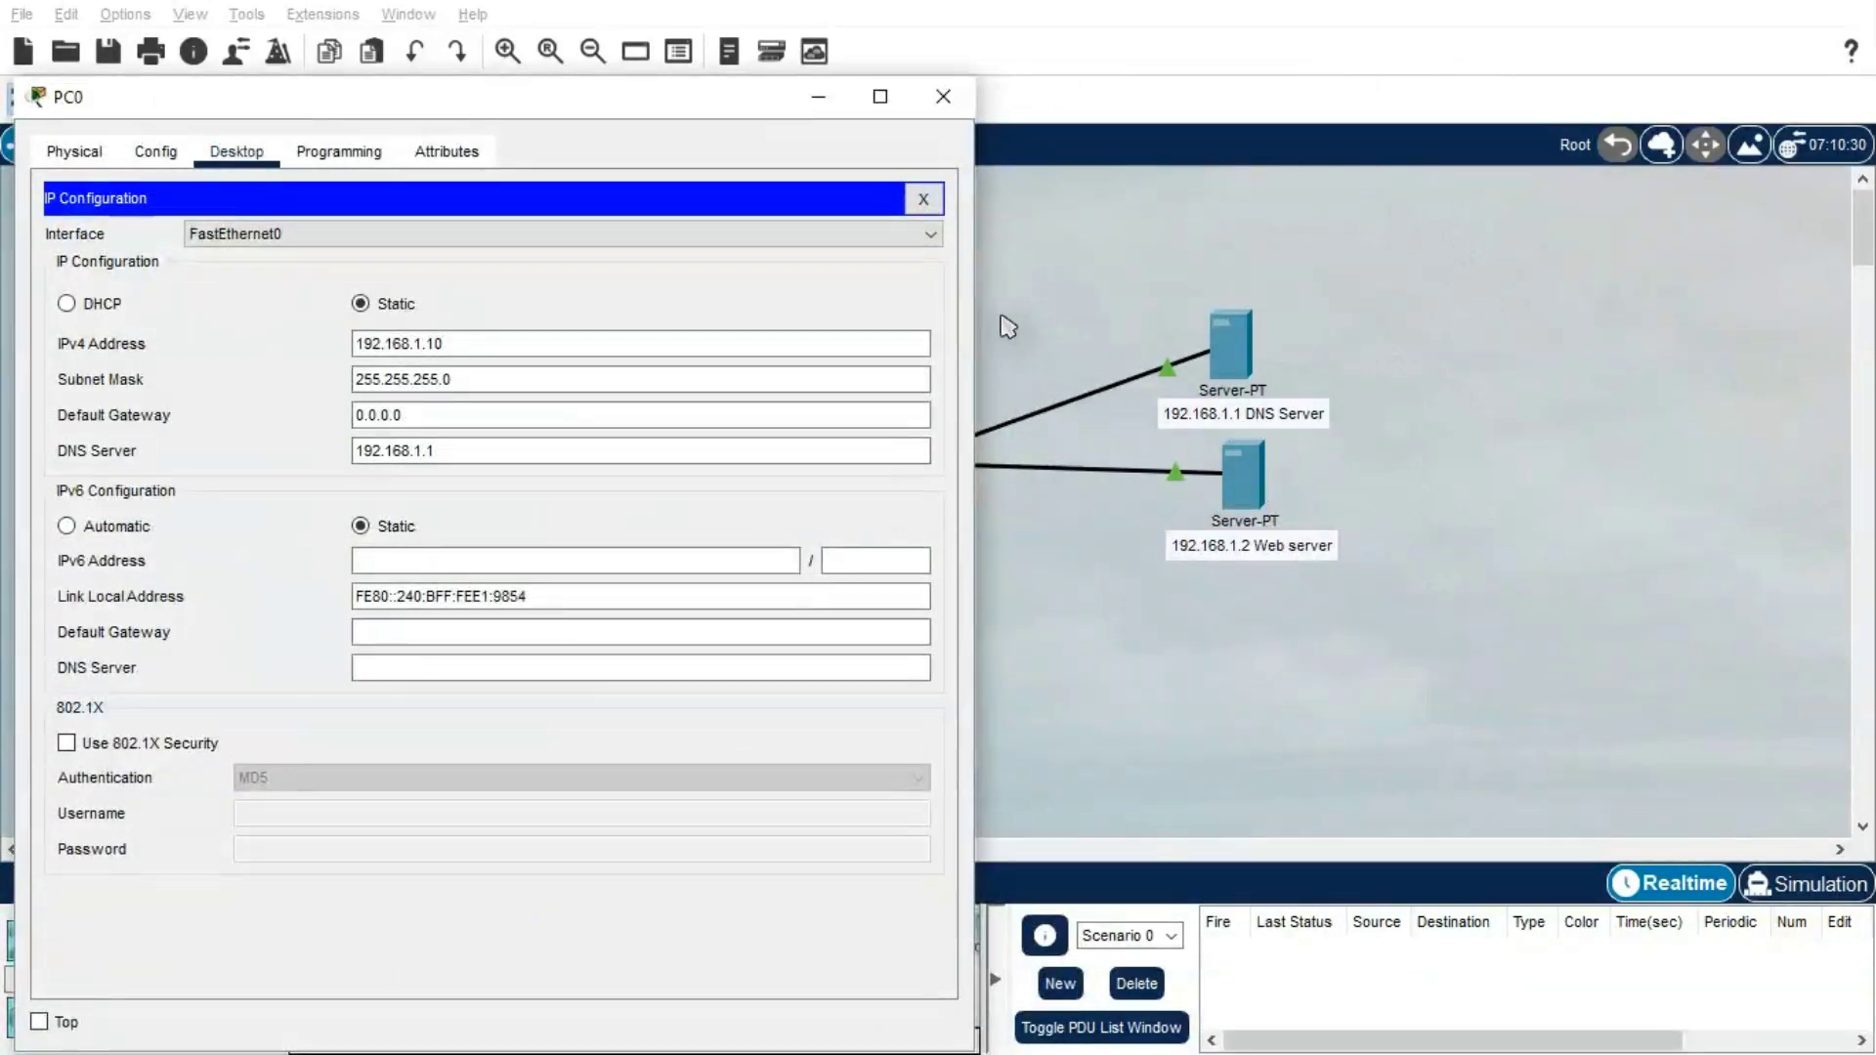
left_click(940, 98)
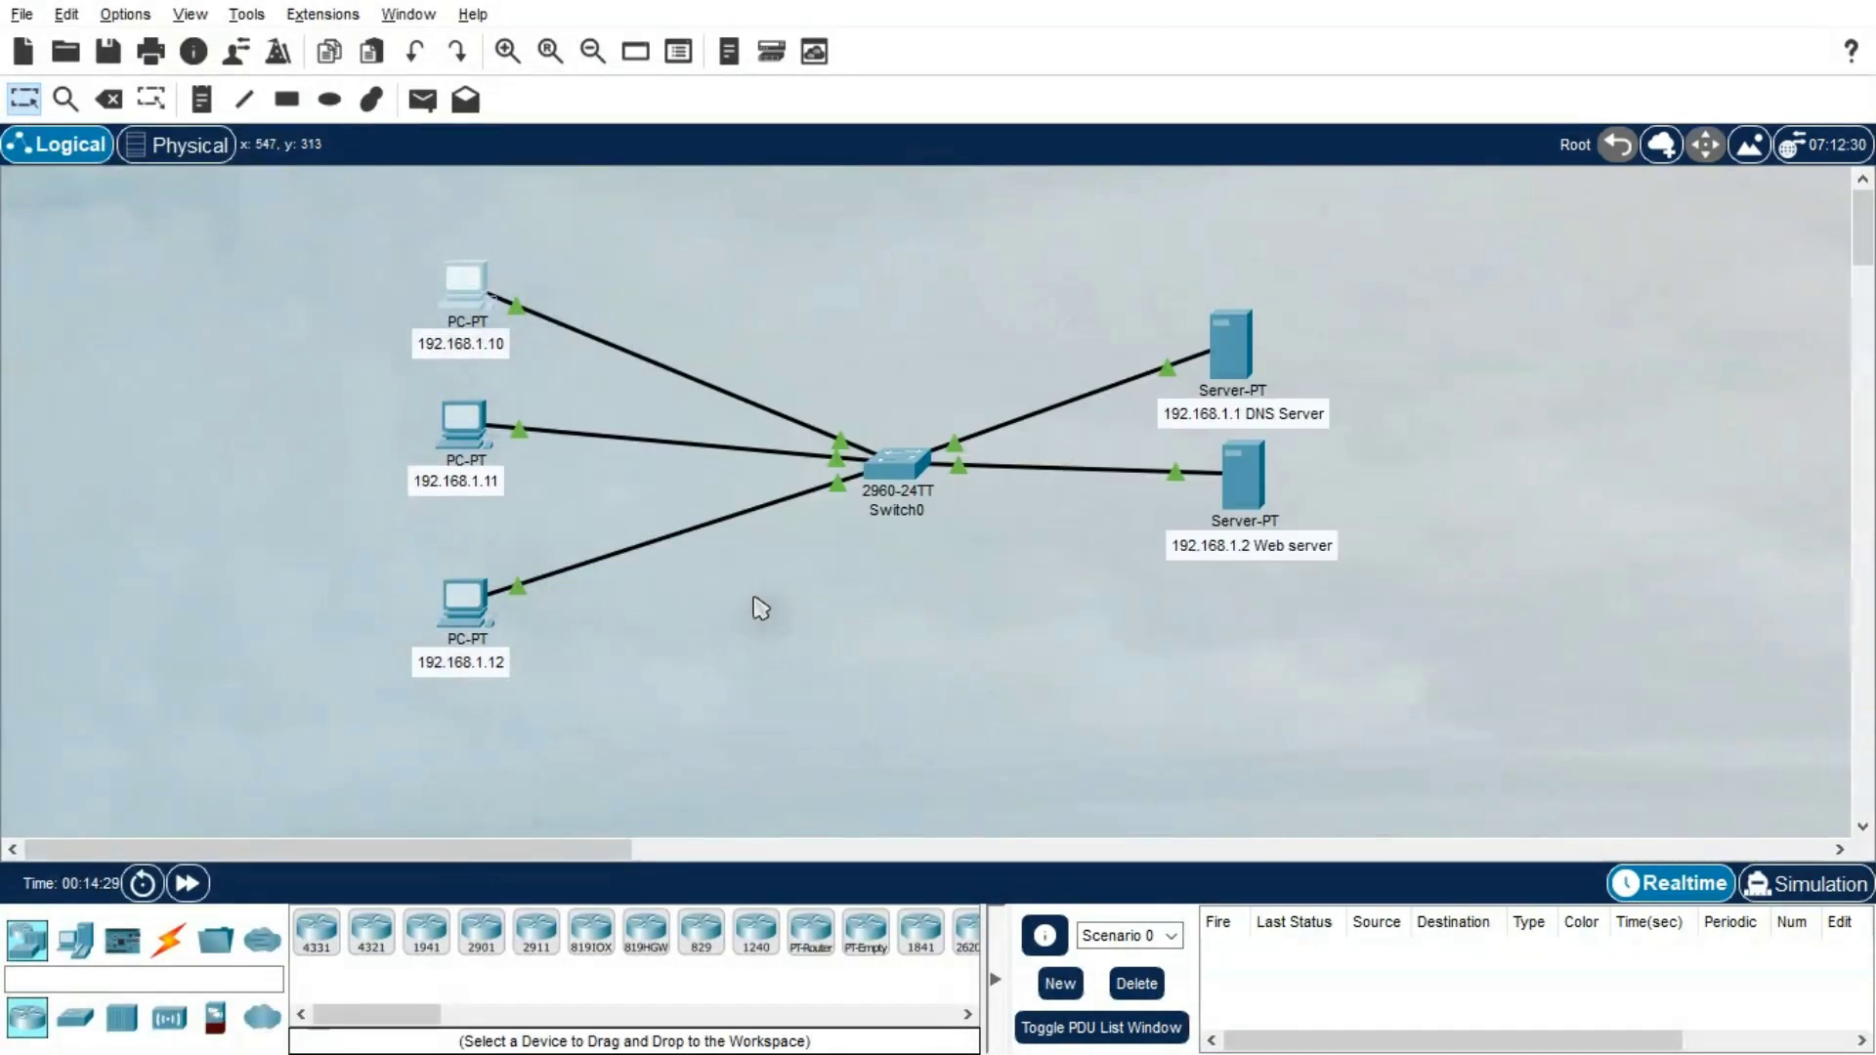
Verify the DNS server's IP configuration at 192.168.1.1
left_click(1239, 363)
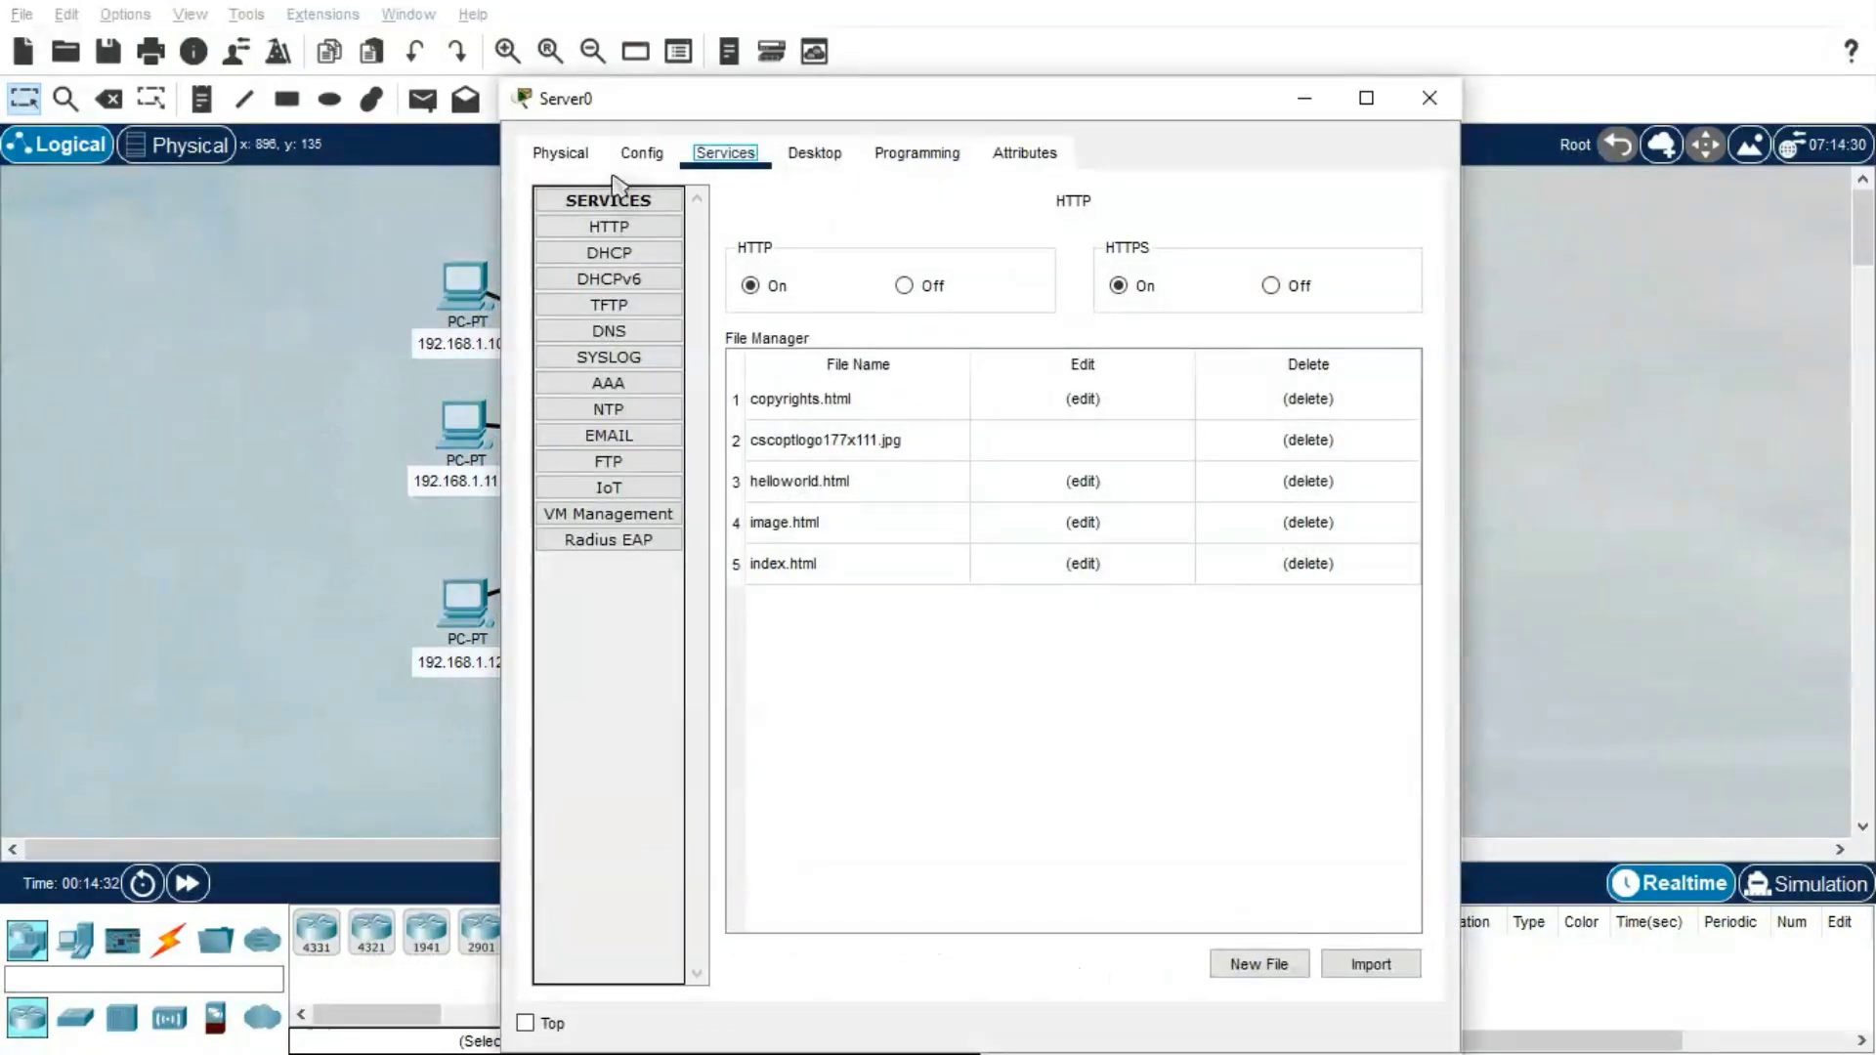
left_click(641, 155)
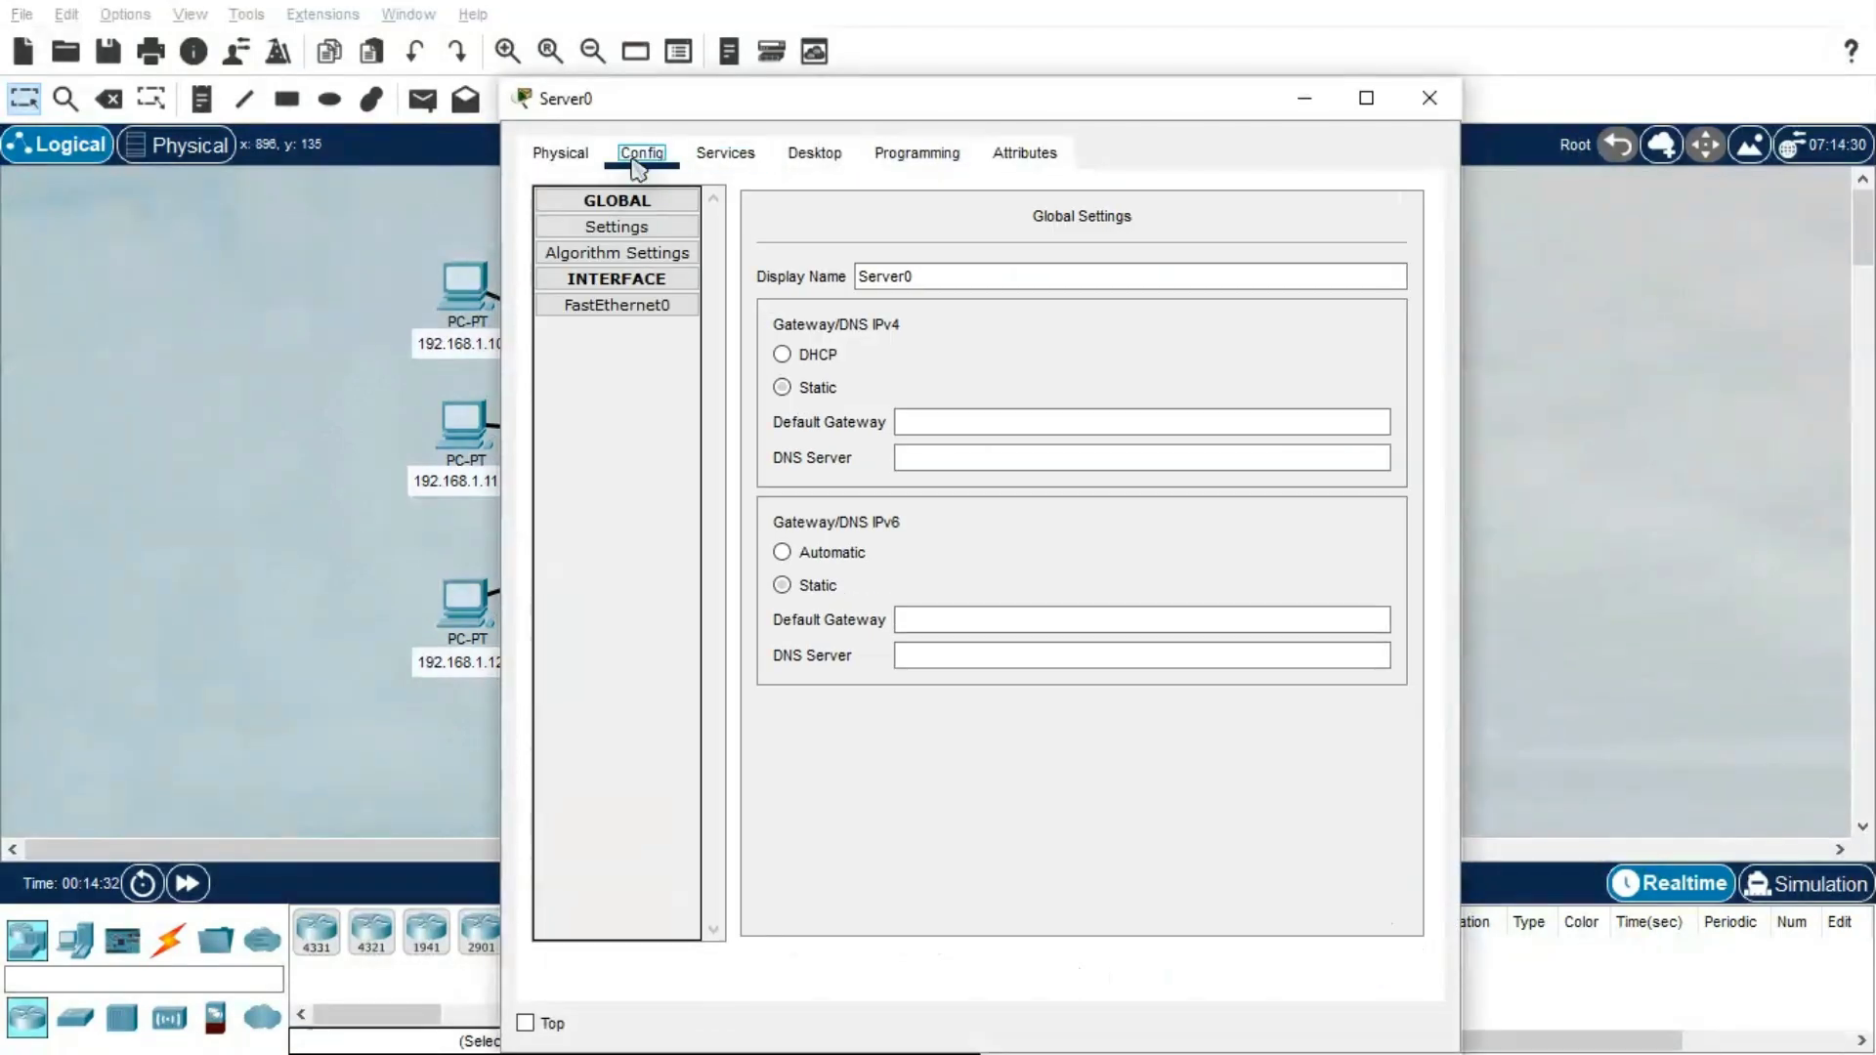
left_click(819, 157)
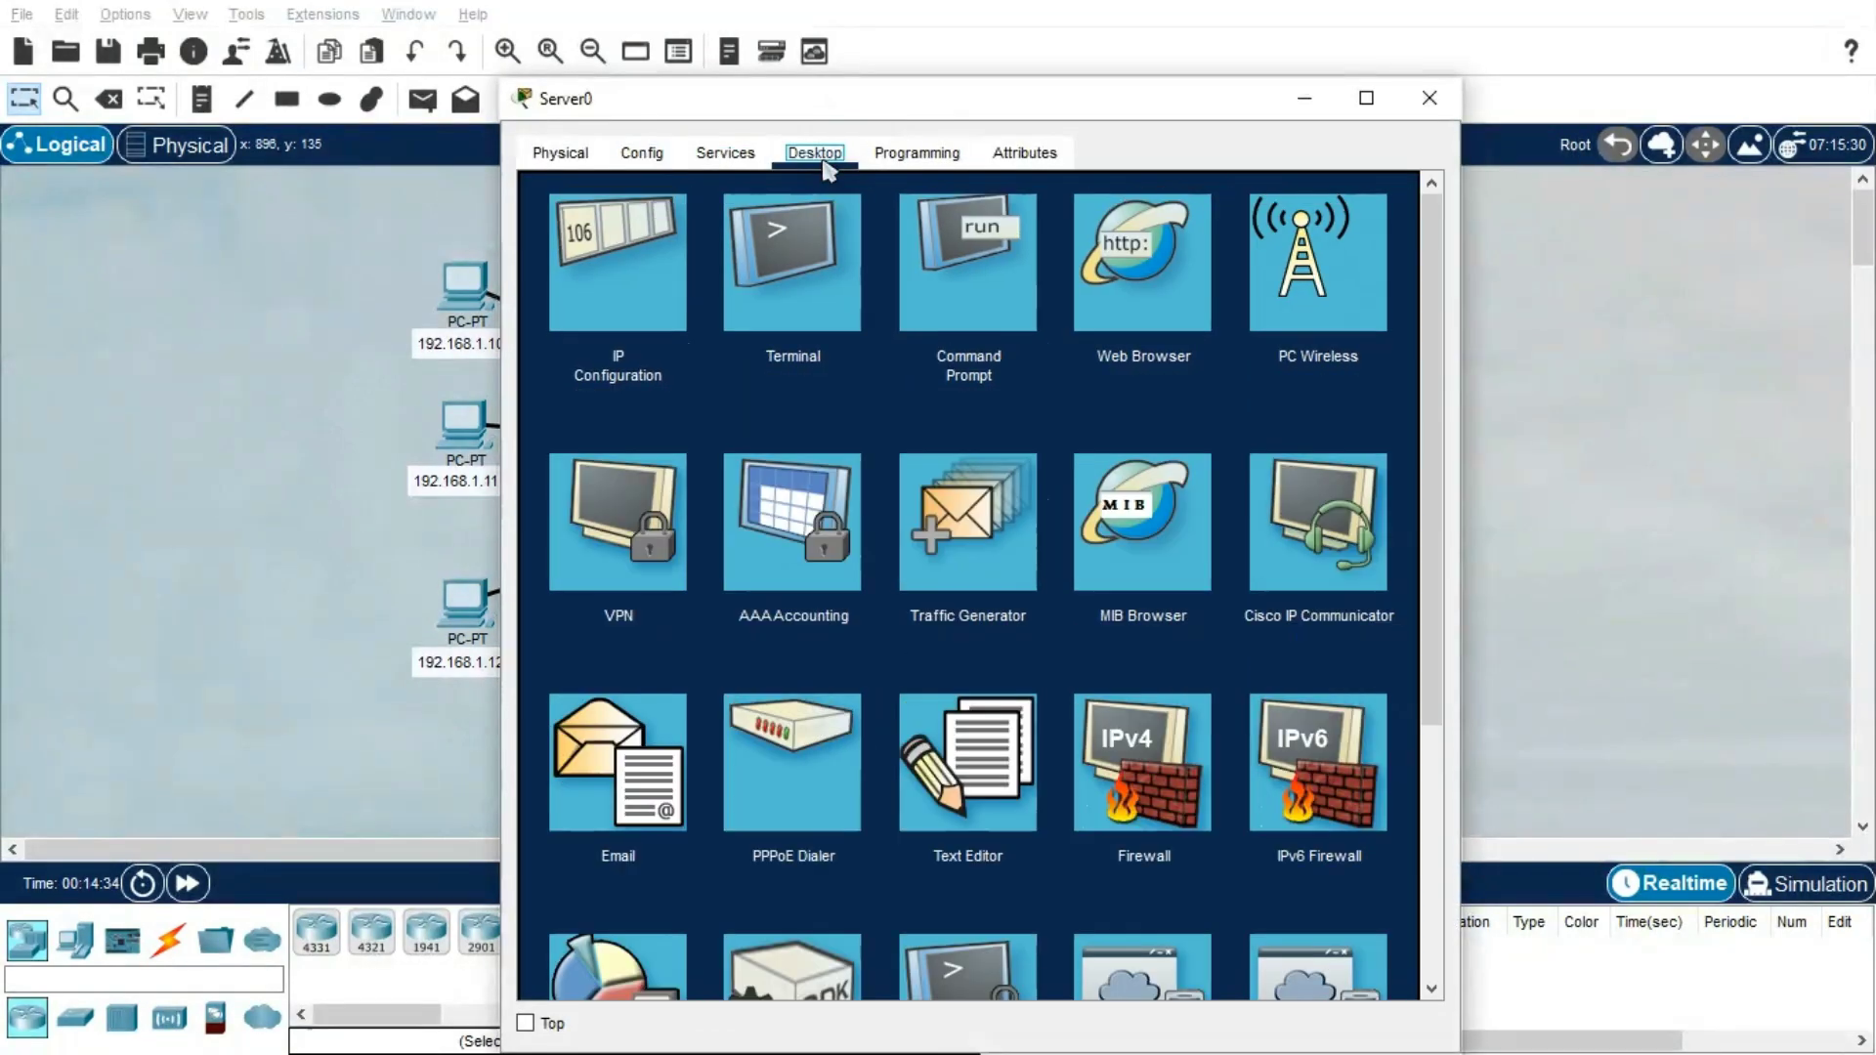
left_click(667, 278)
left_click_drag(1005, 116, 572, 100)
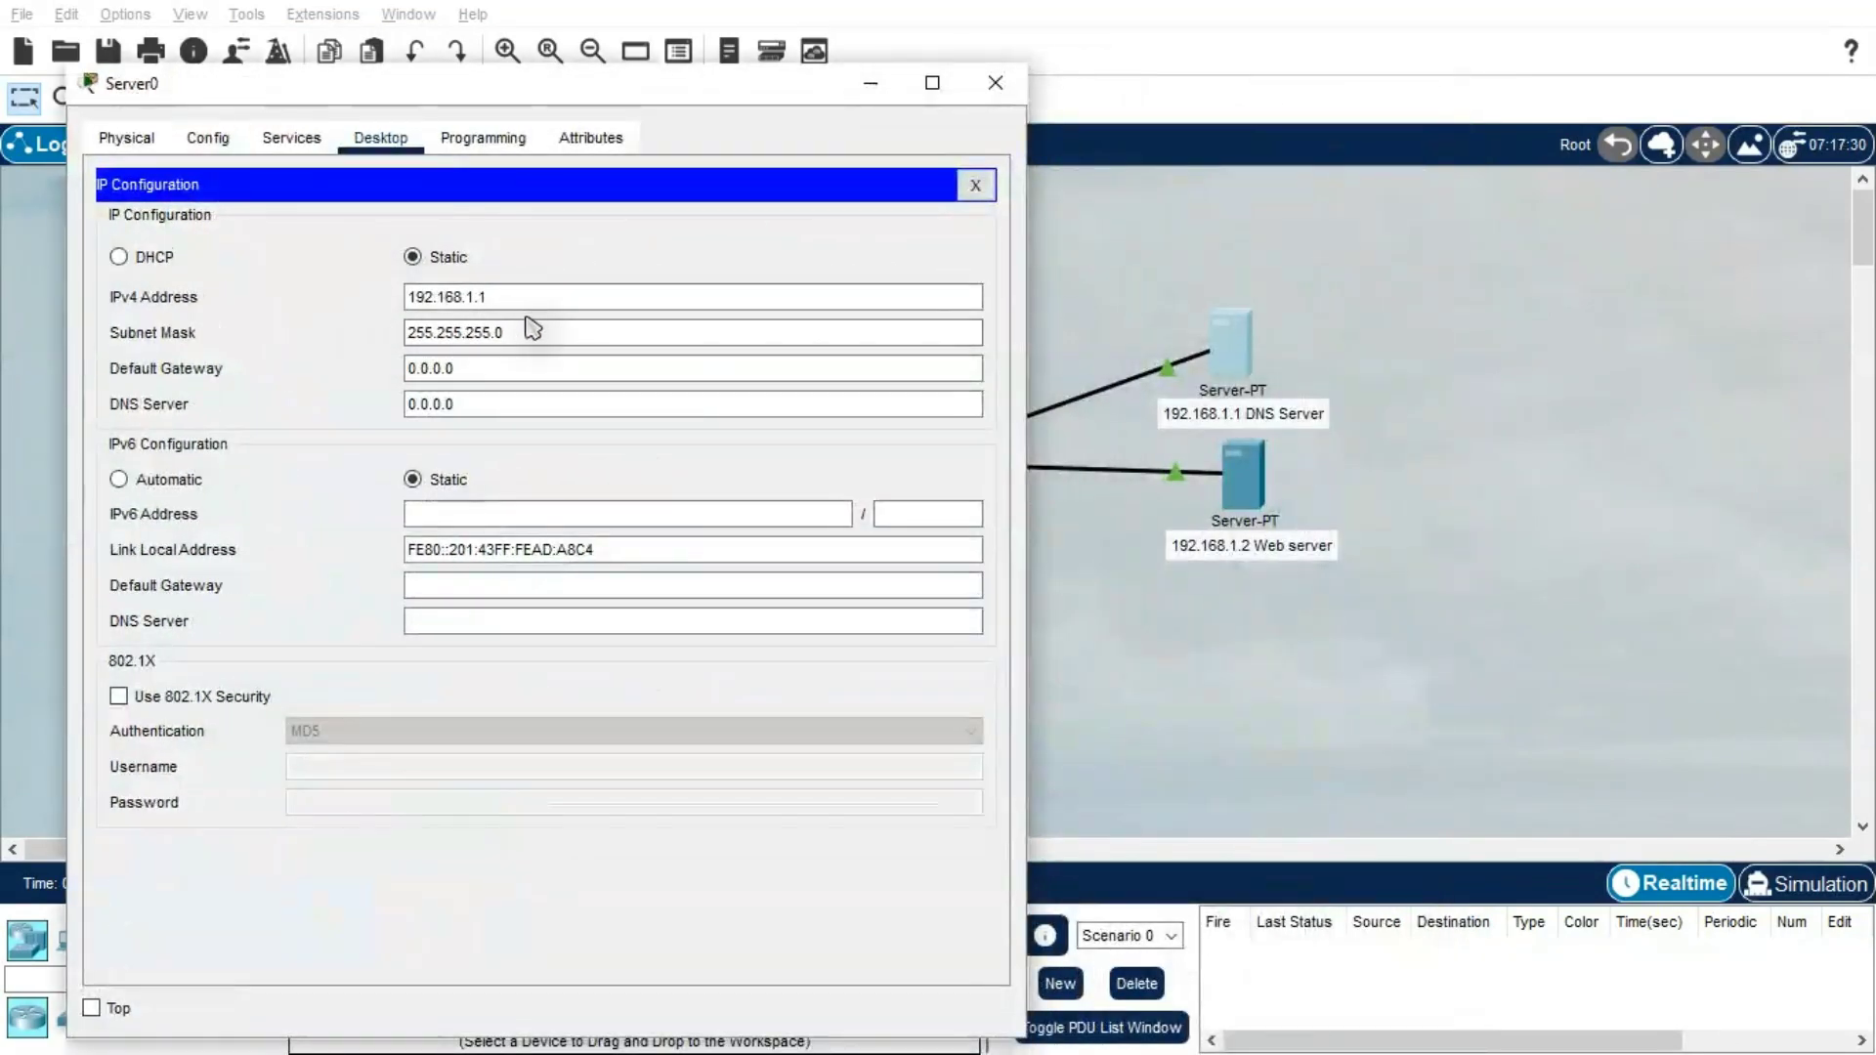
left_click(994, 84)
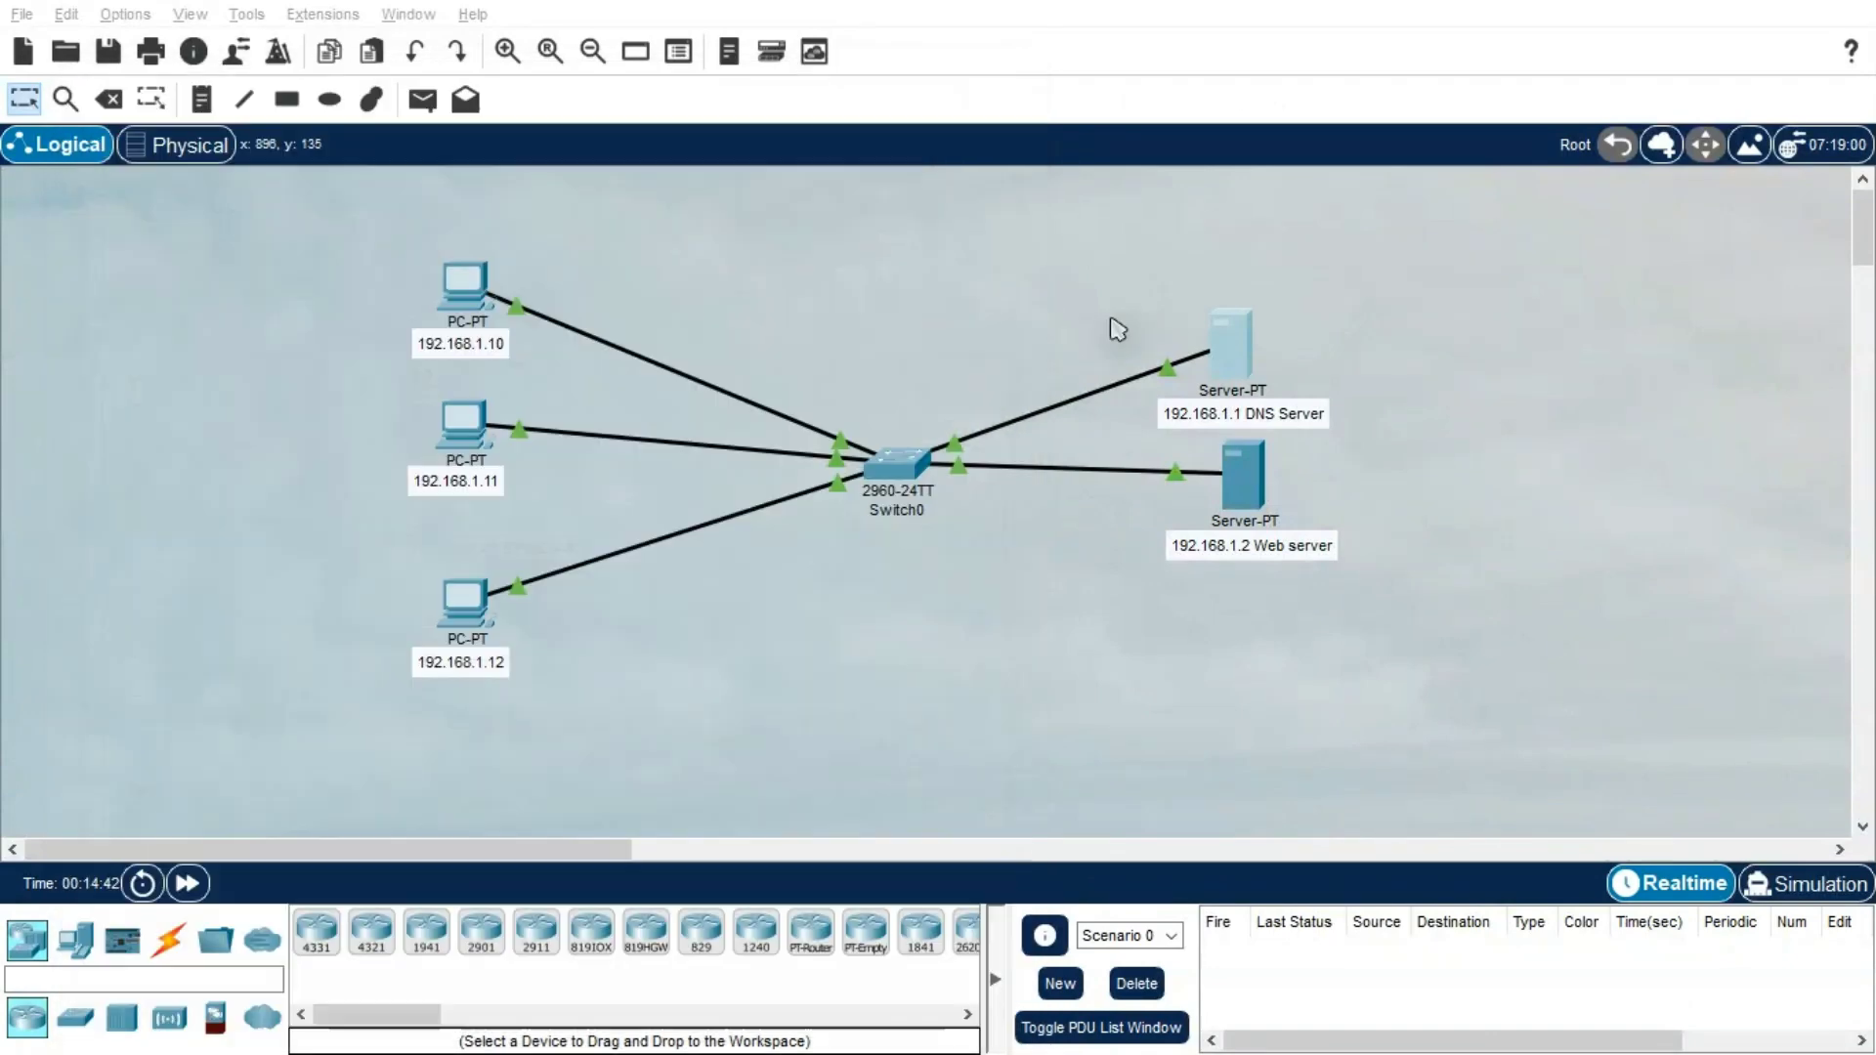
Verify the web server's IP configuration at 192.168.1.2
left_click(1239, 481)
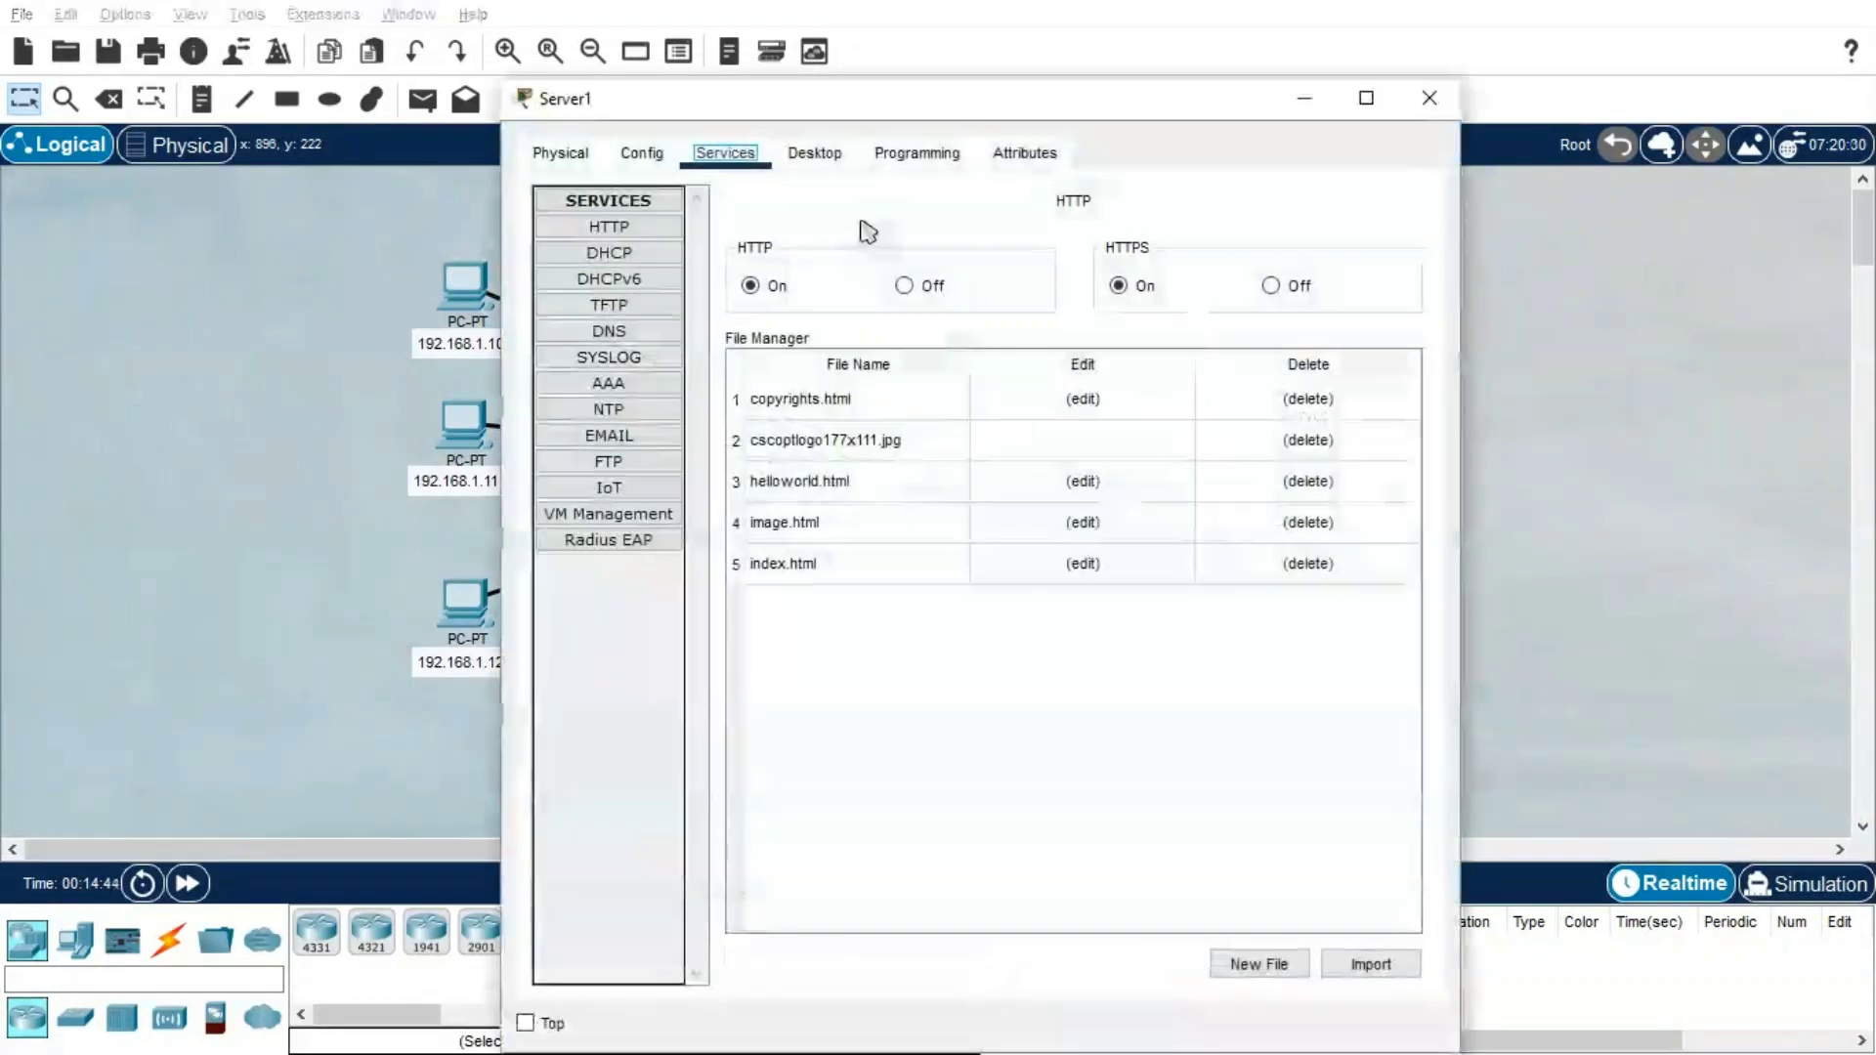
left_click(817, 157)
left_click(620, 293)
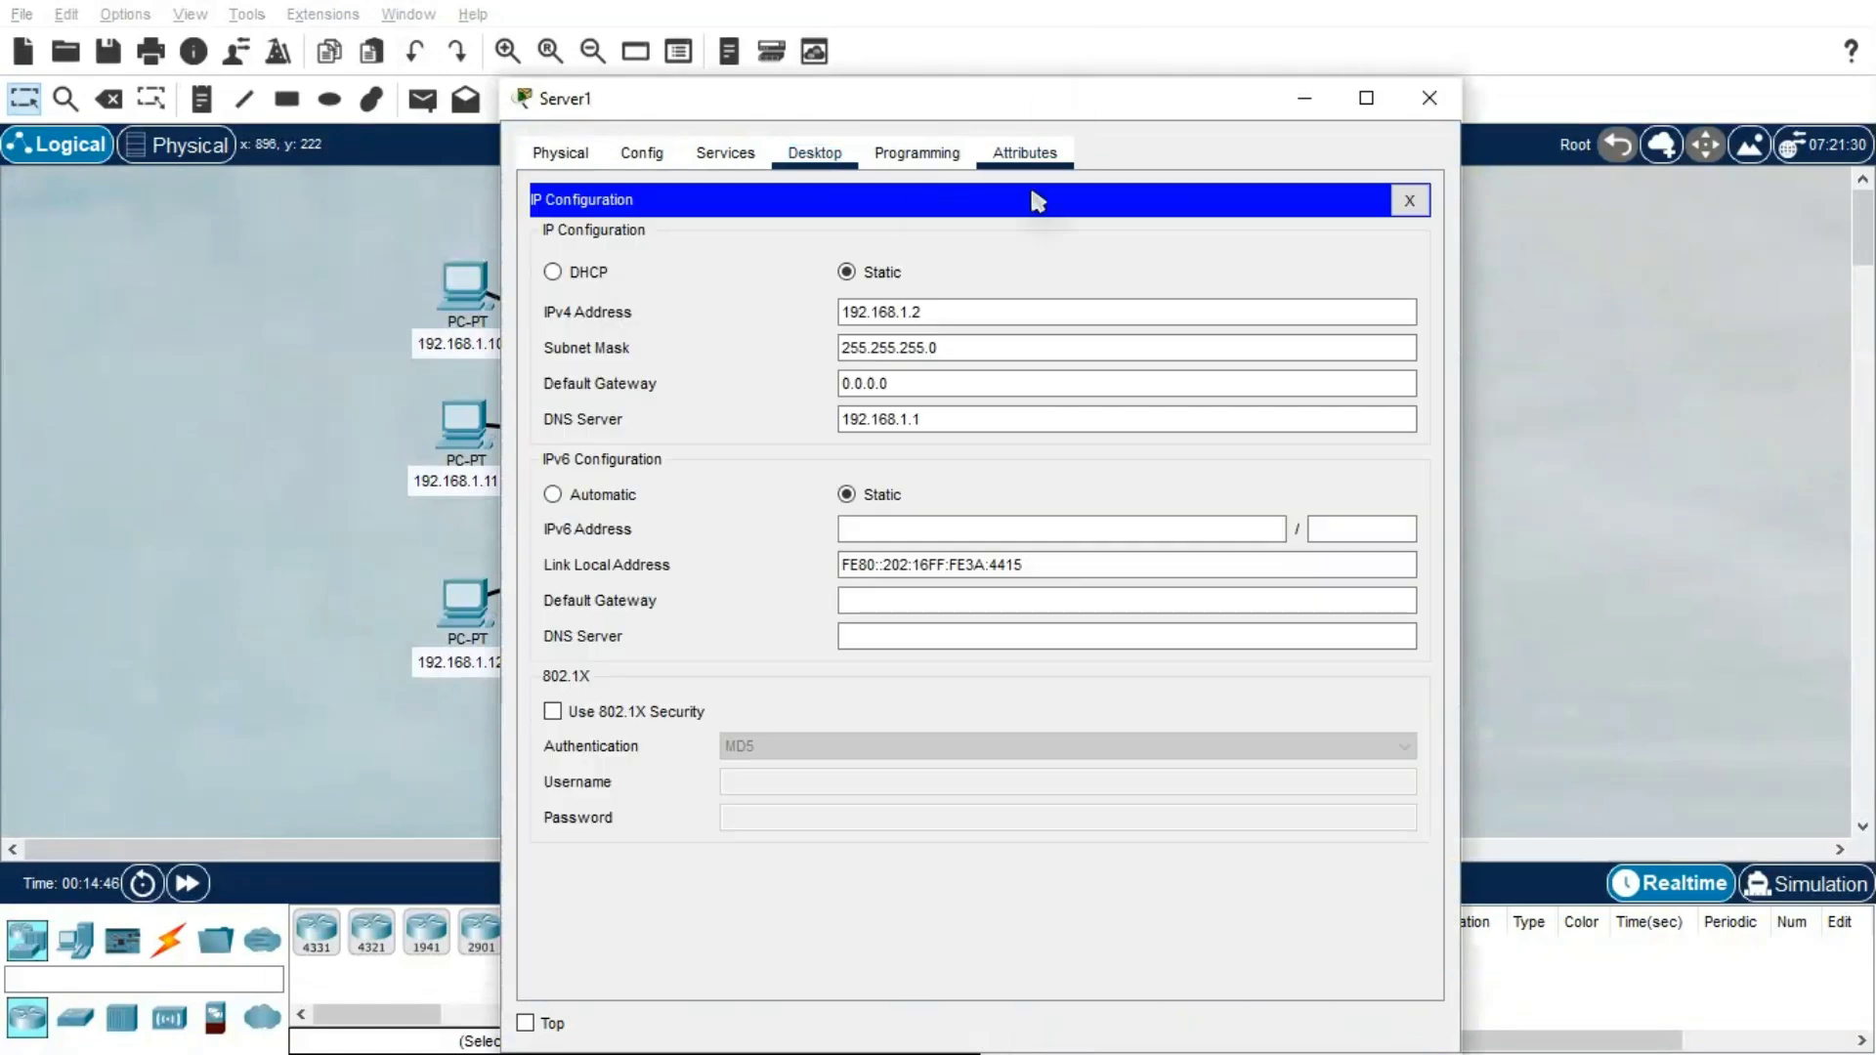
left_click_drag(963, 111, 520, 130)
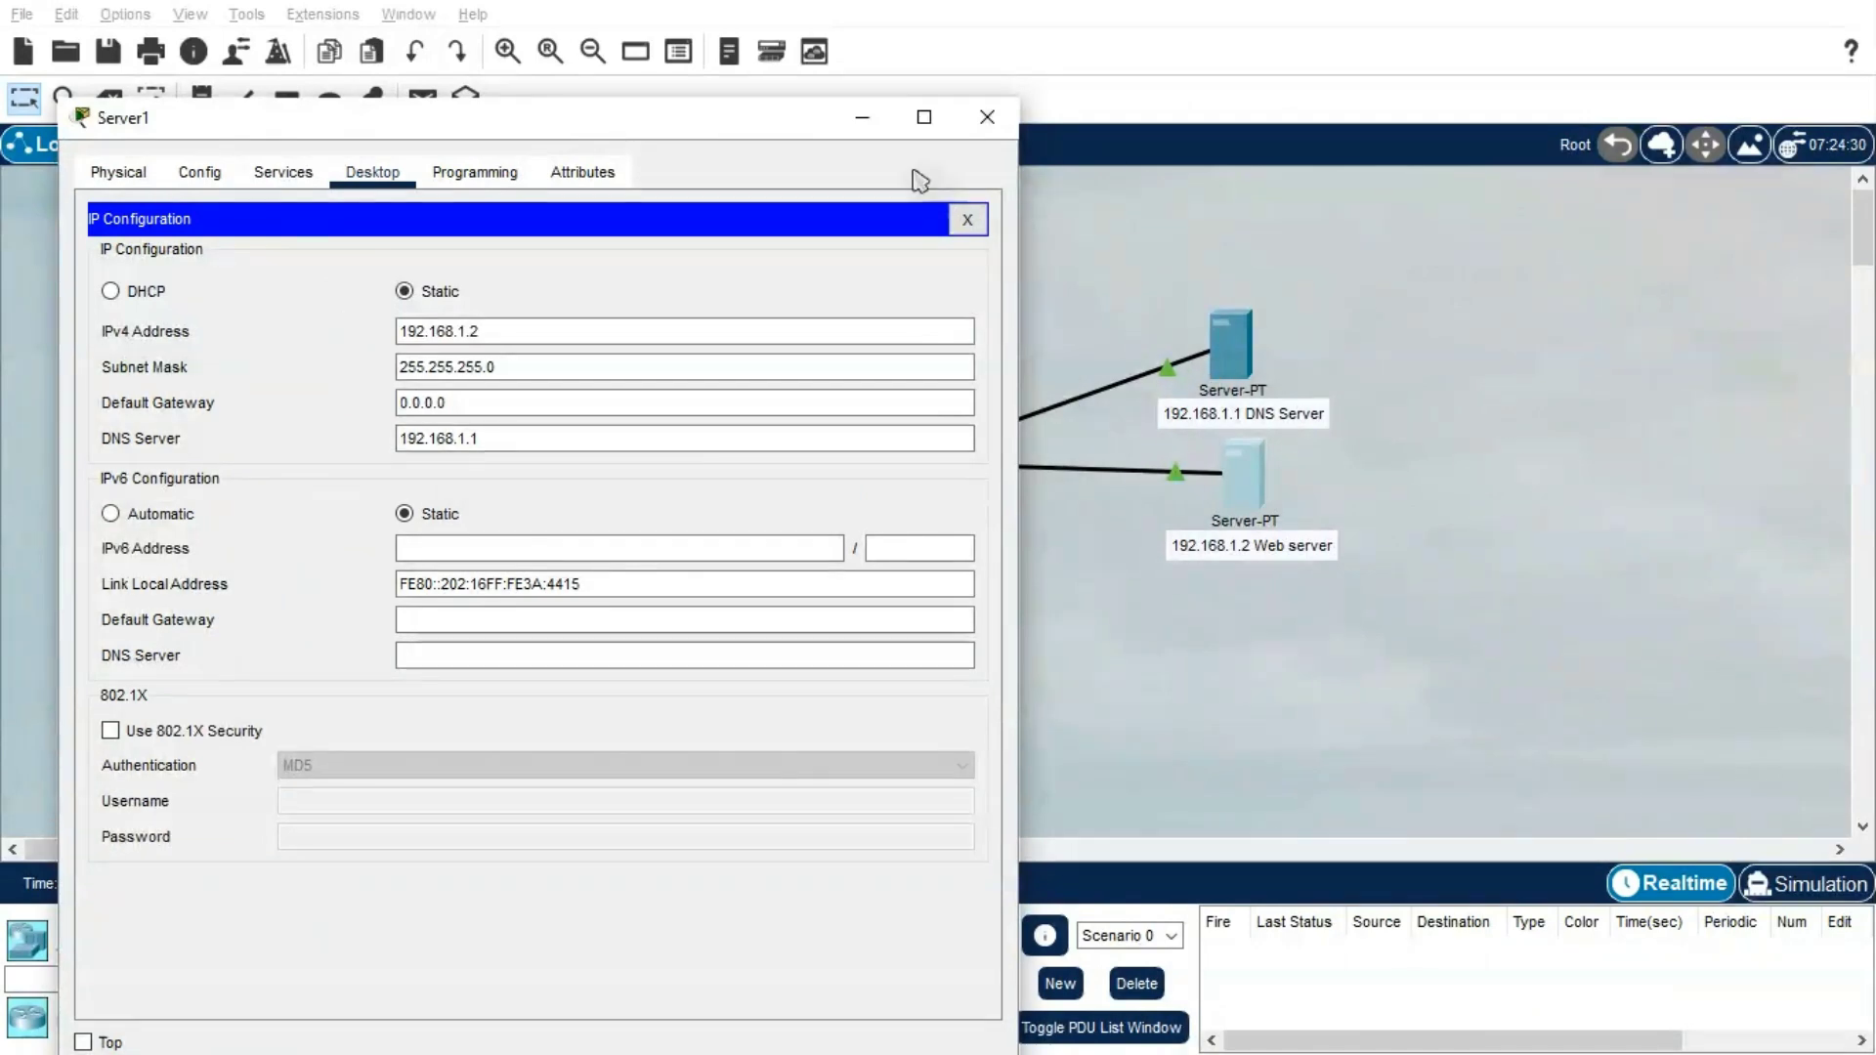
left_click(987, 117)
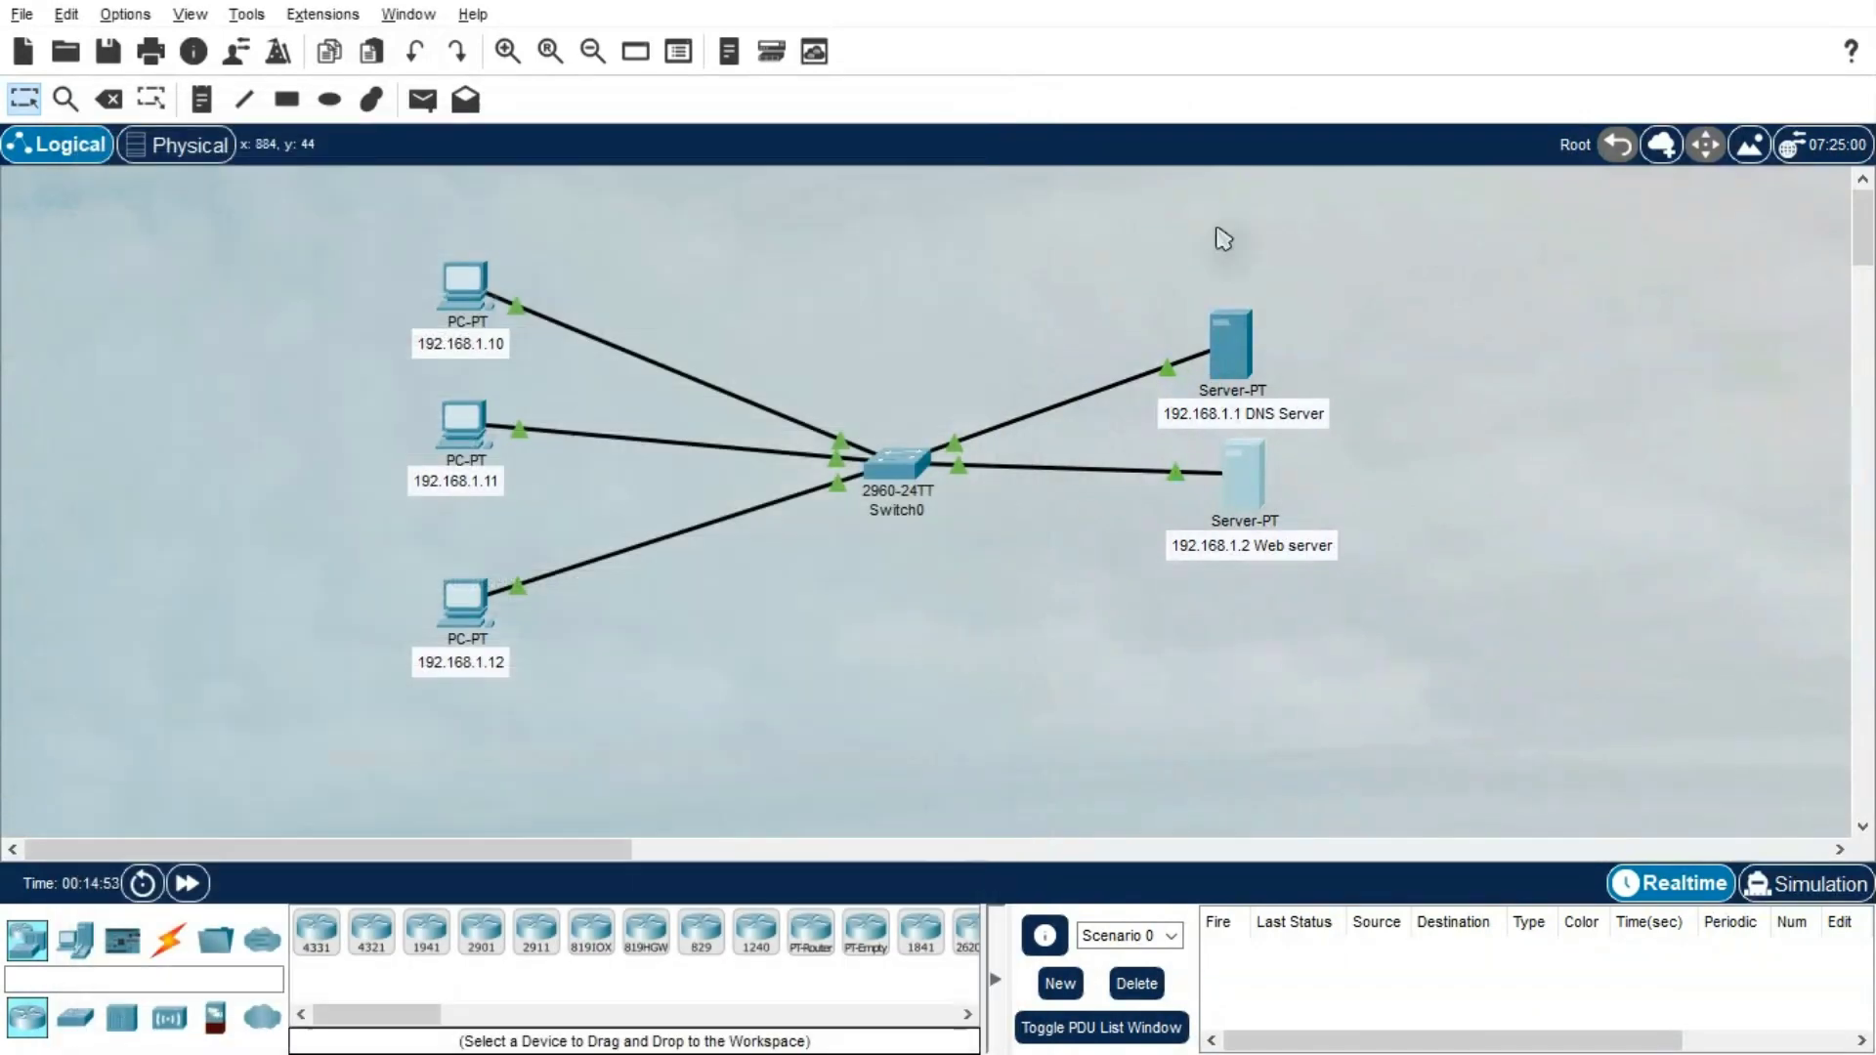
Look at the DNS server window once more, then open PC1 (192.168.1.11)
left_click(1236, 342)
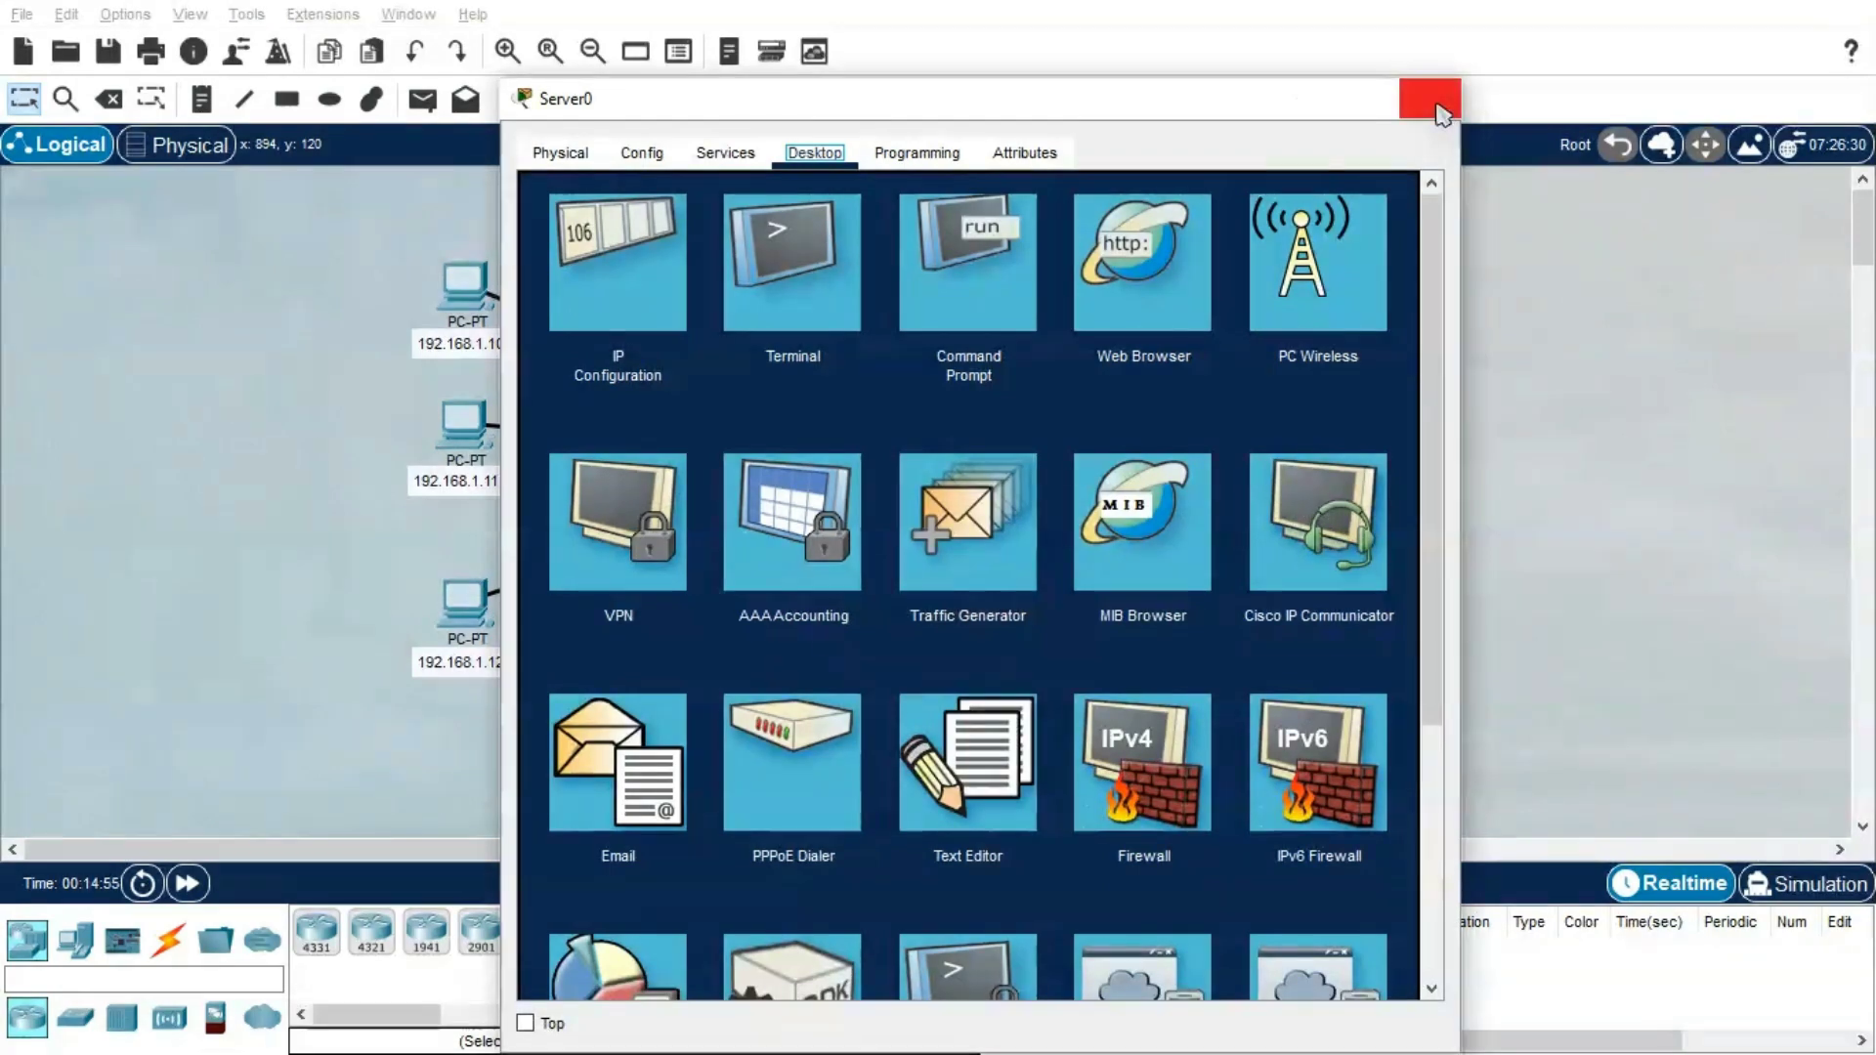
left_click(1427, 97)
left_click(463, 422)
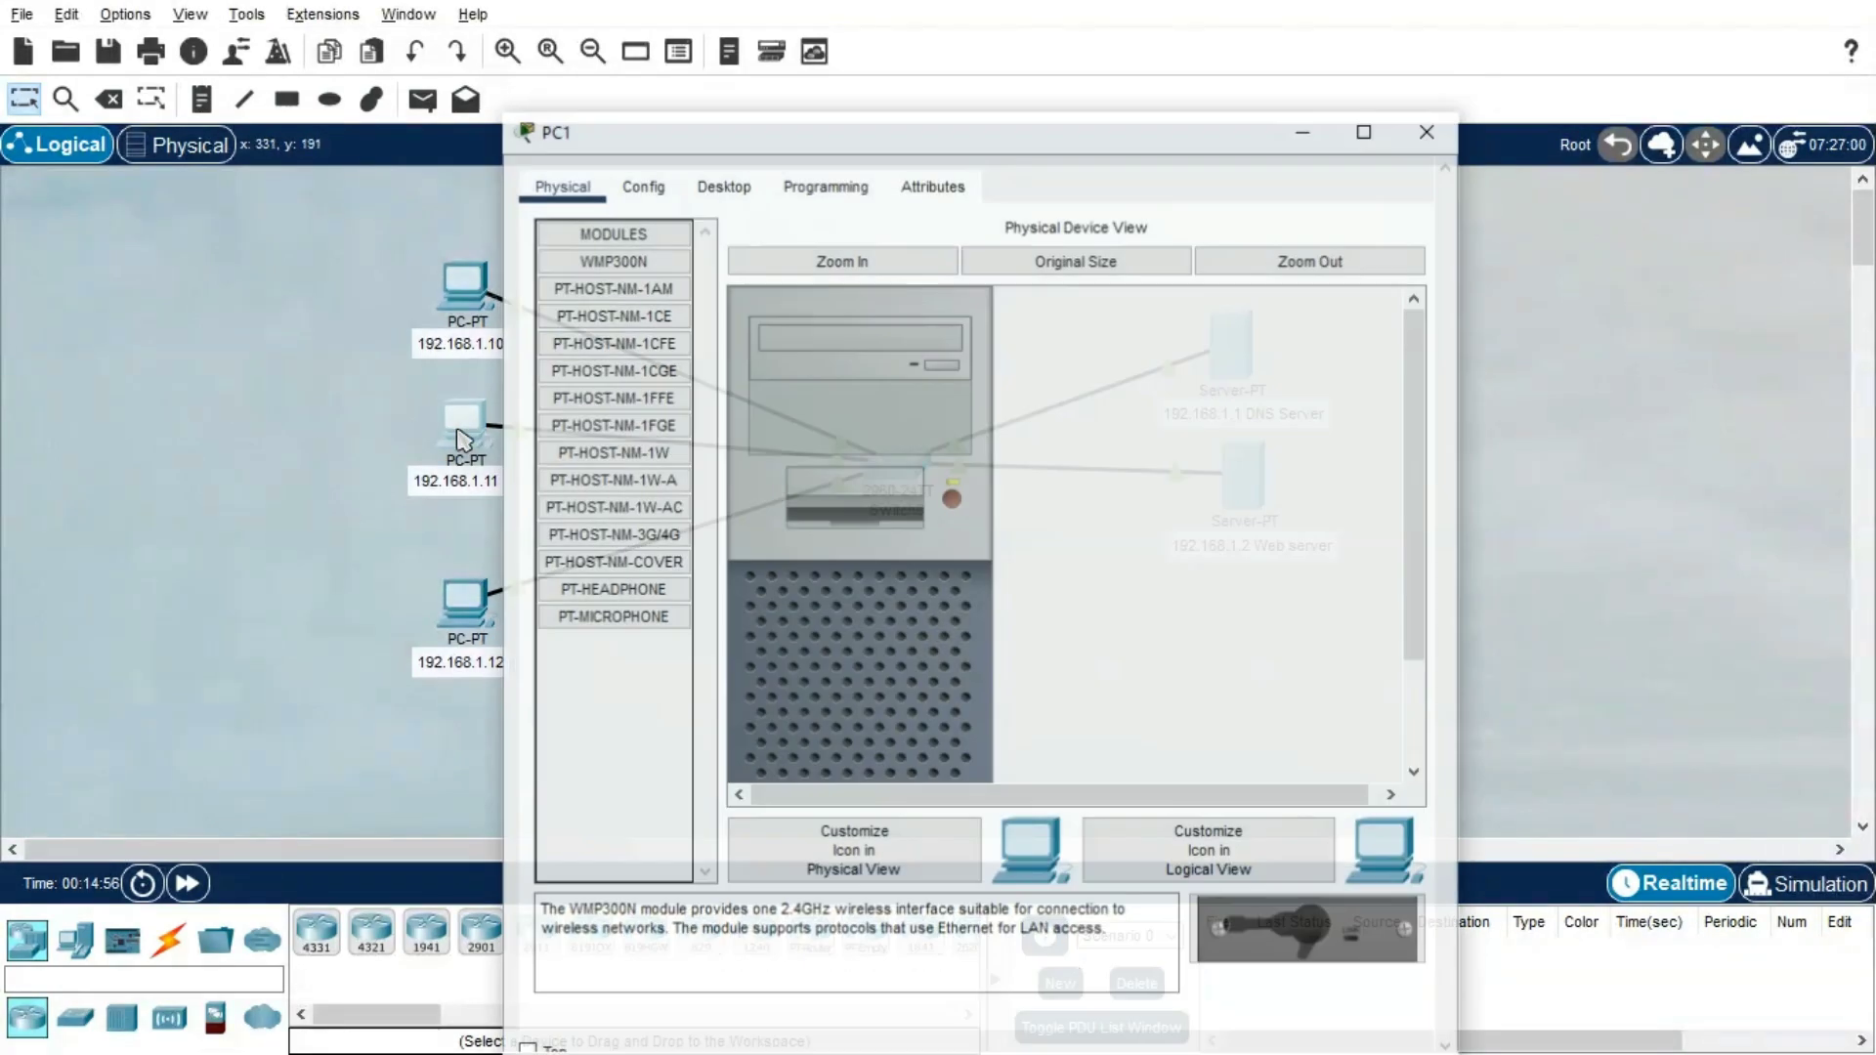
From PC1's Command Prompt, ping 192.168.1.12
left_click(723, 186)
left_click(1137, 305)
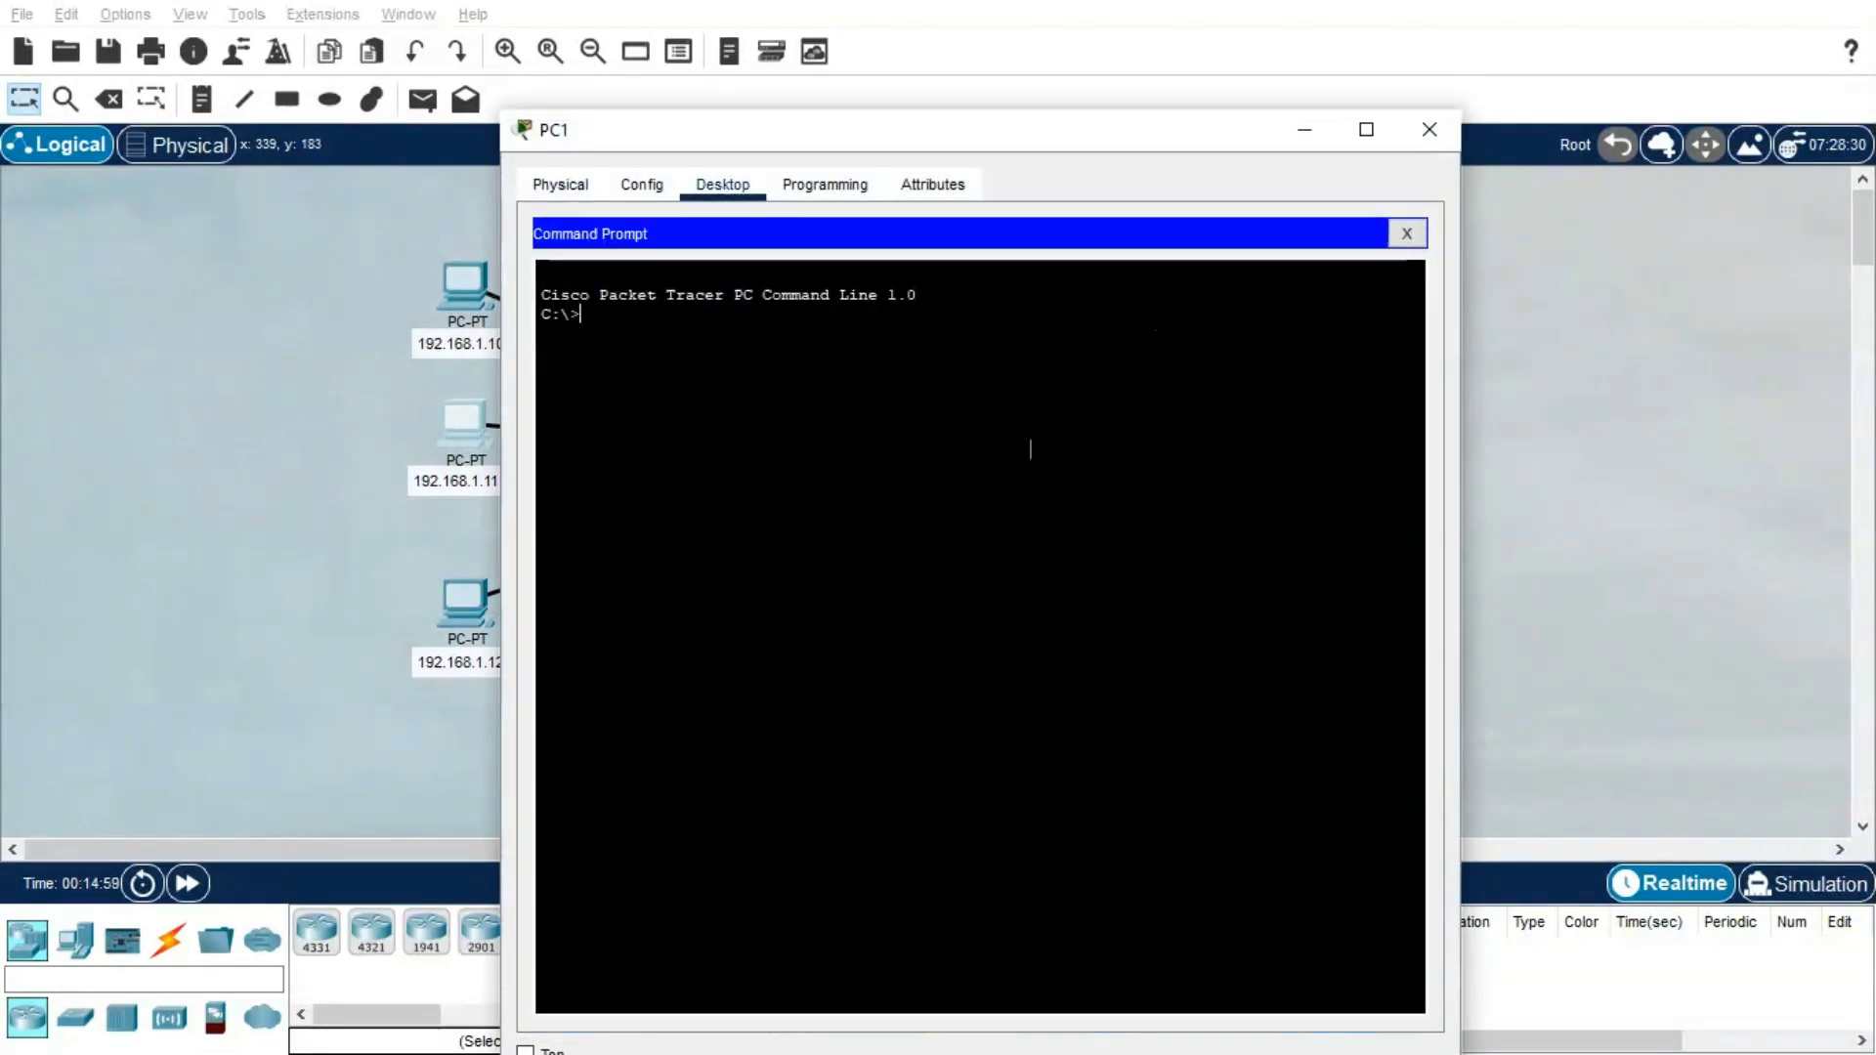
type("ping")
right_click(961, 517)
left_click(1003, 560)
key("Return")
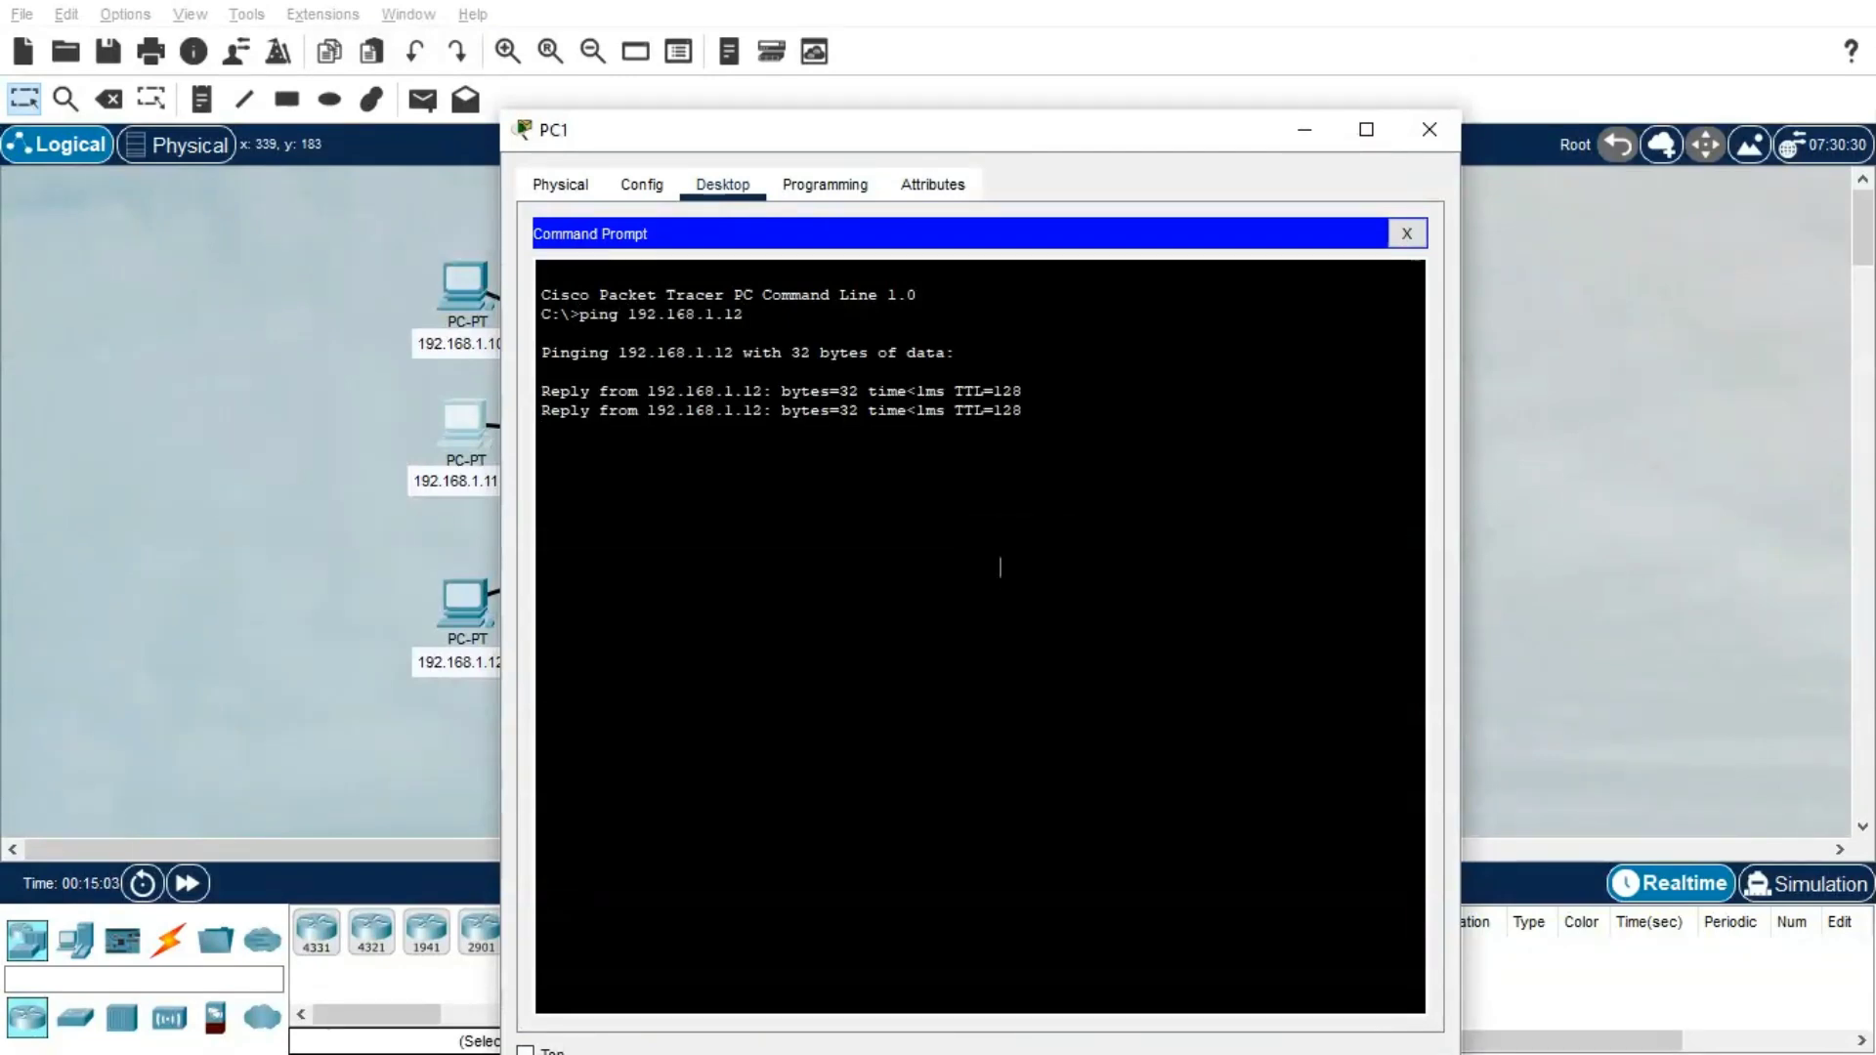
Ping the DNS server 192.168.1.1 and web server 192.168.1.2 from PC1, then close it
key("Up")
key("Return")
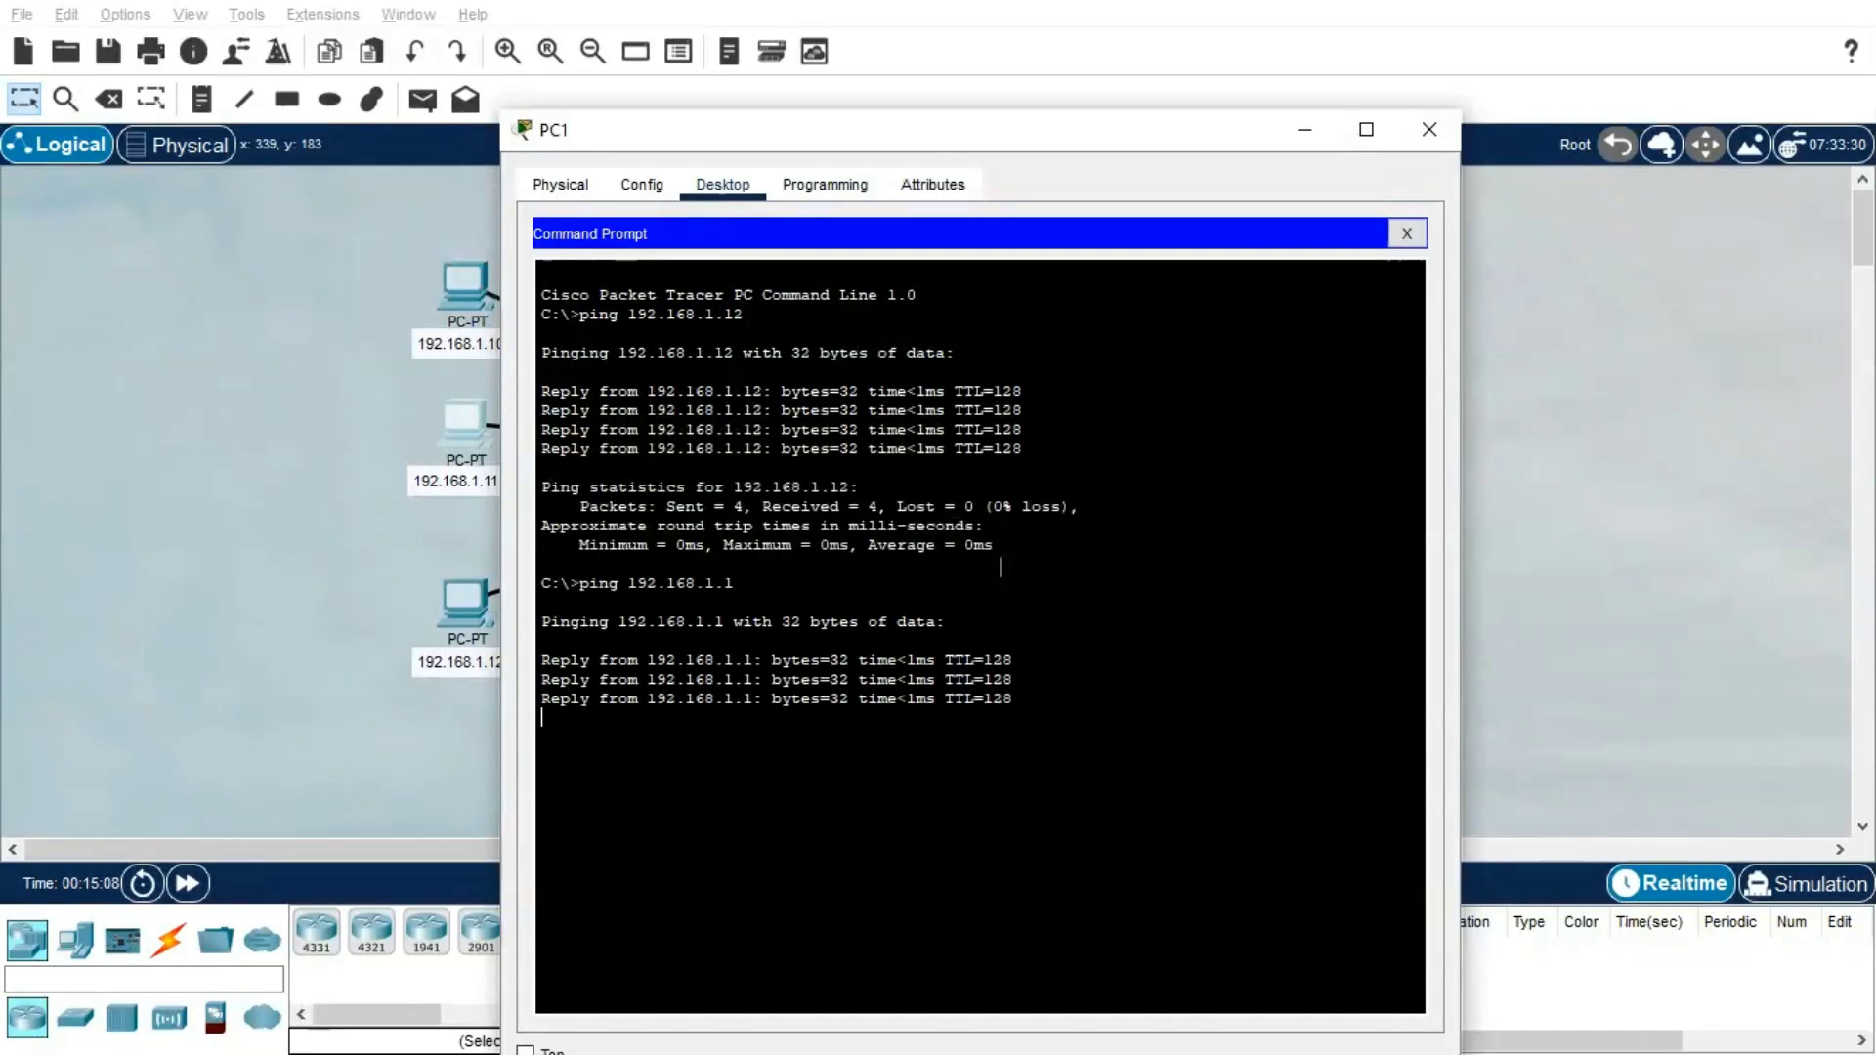
key("Up")
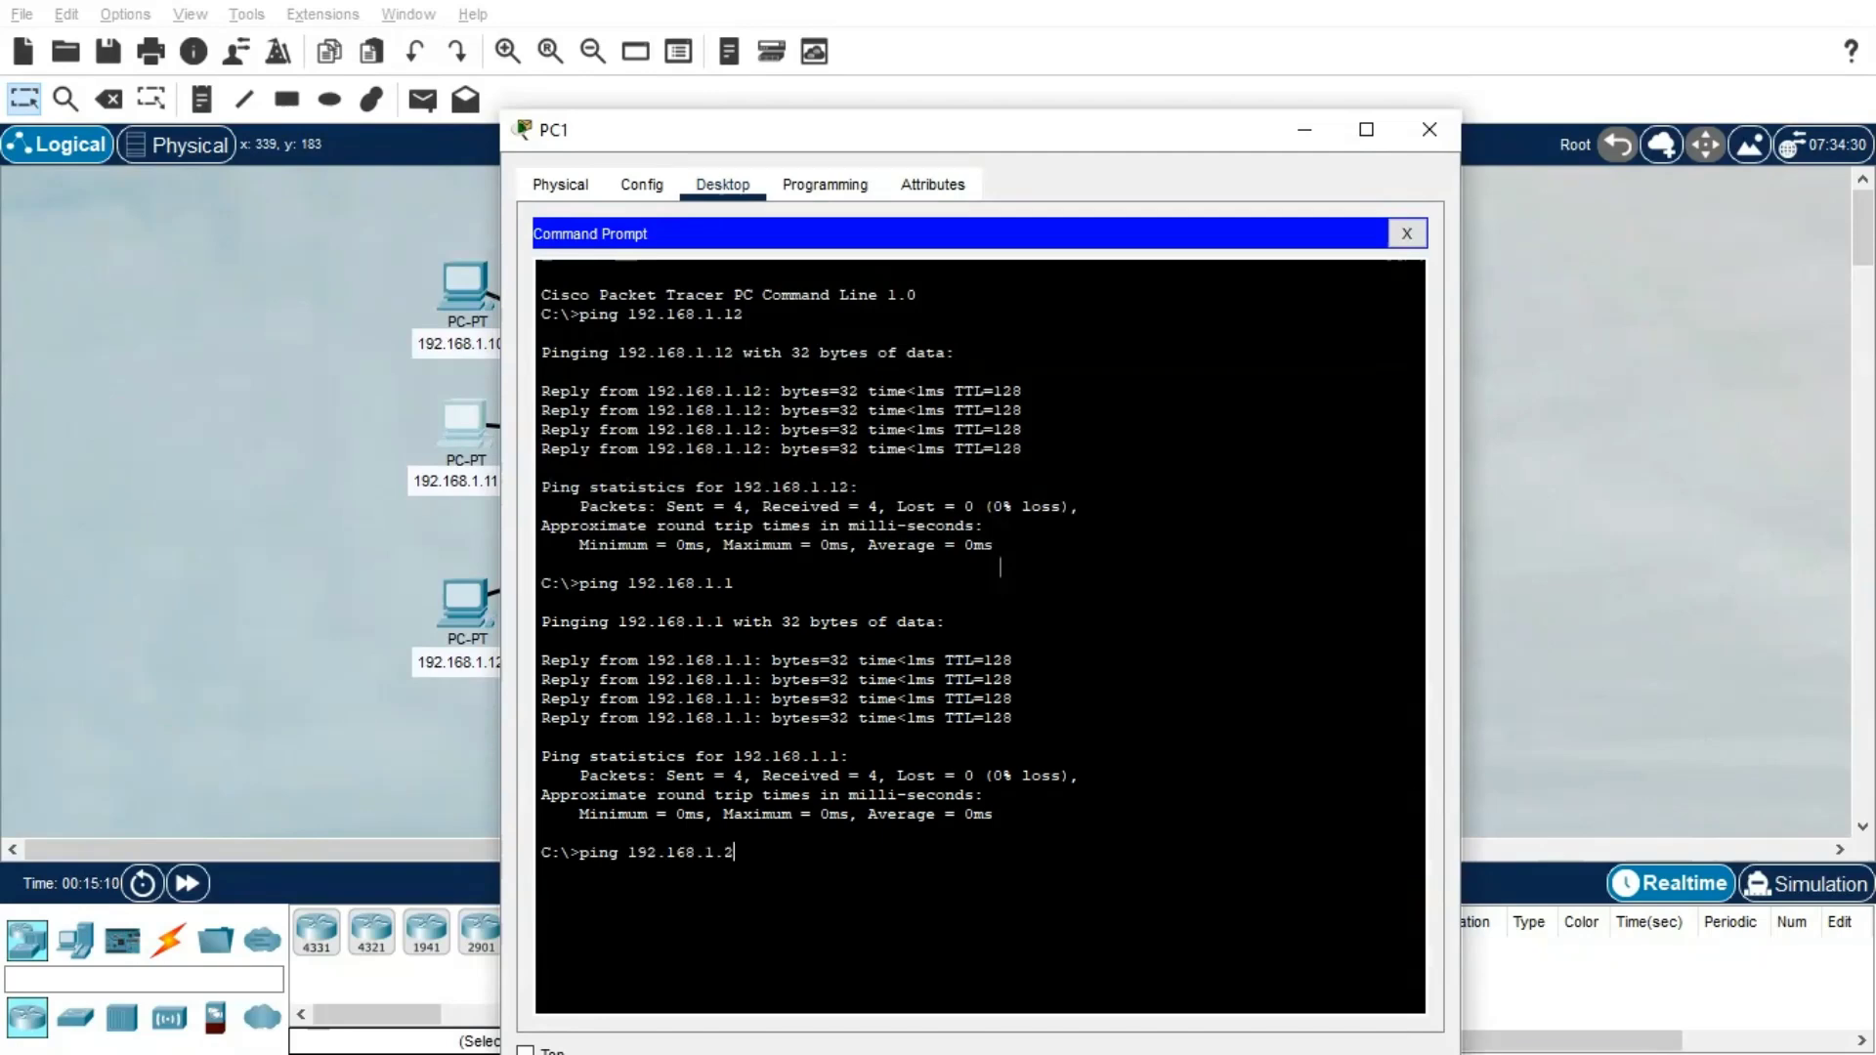
key("Return")
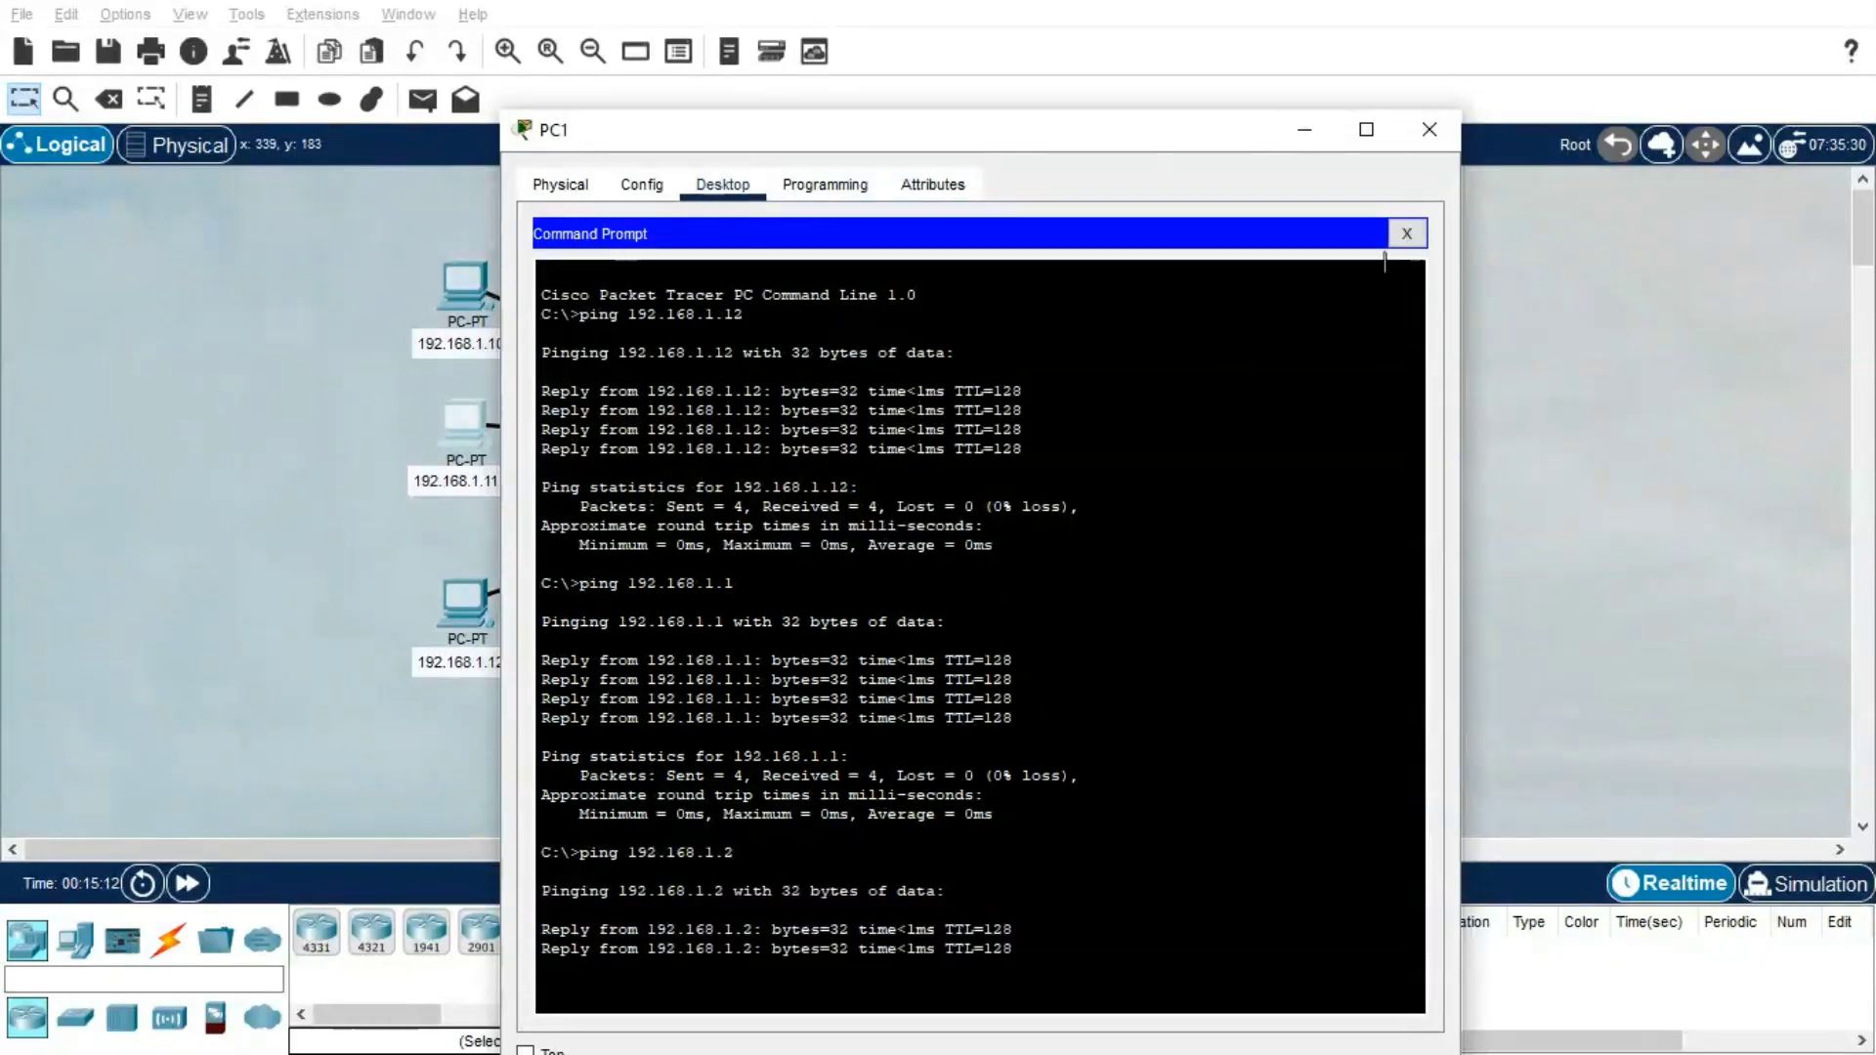
left_click(1430, 136)
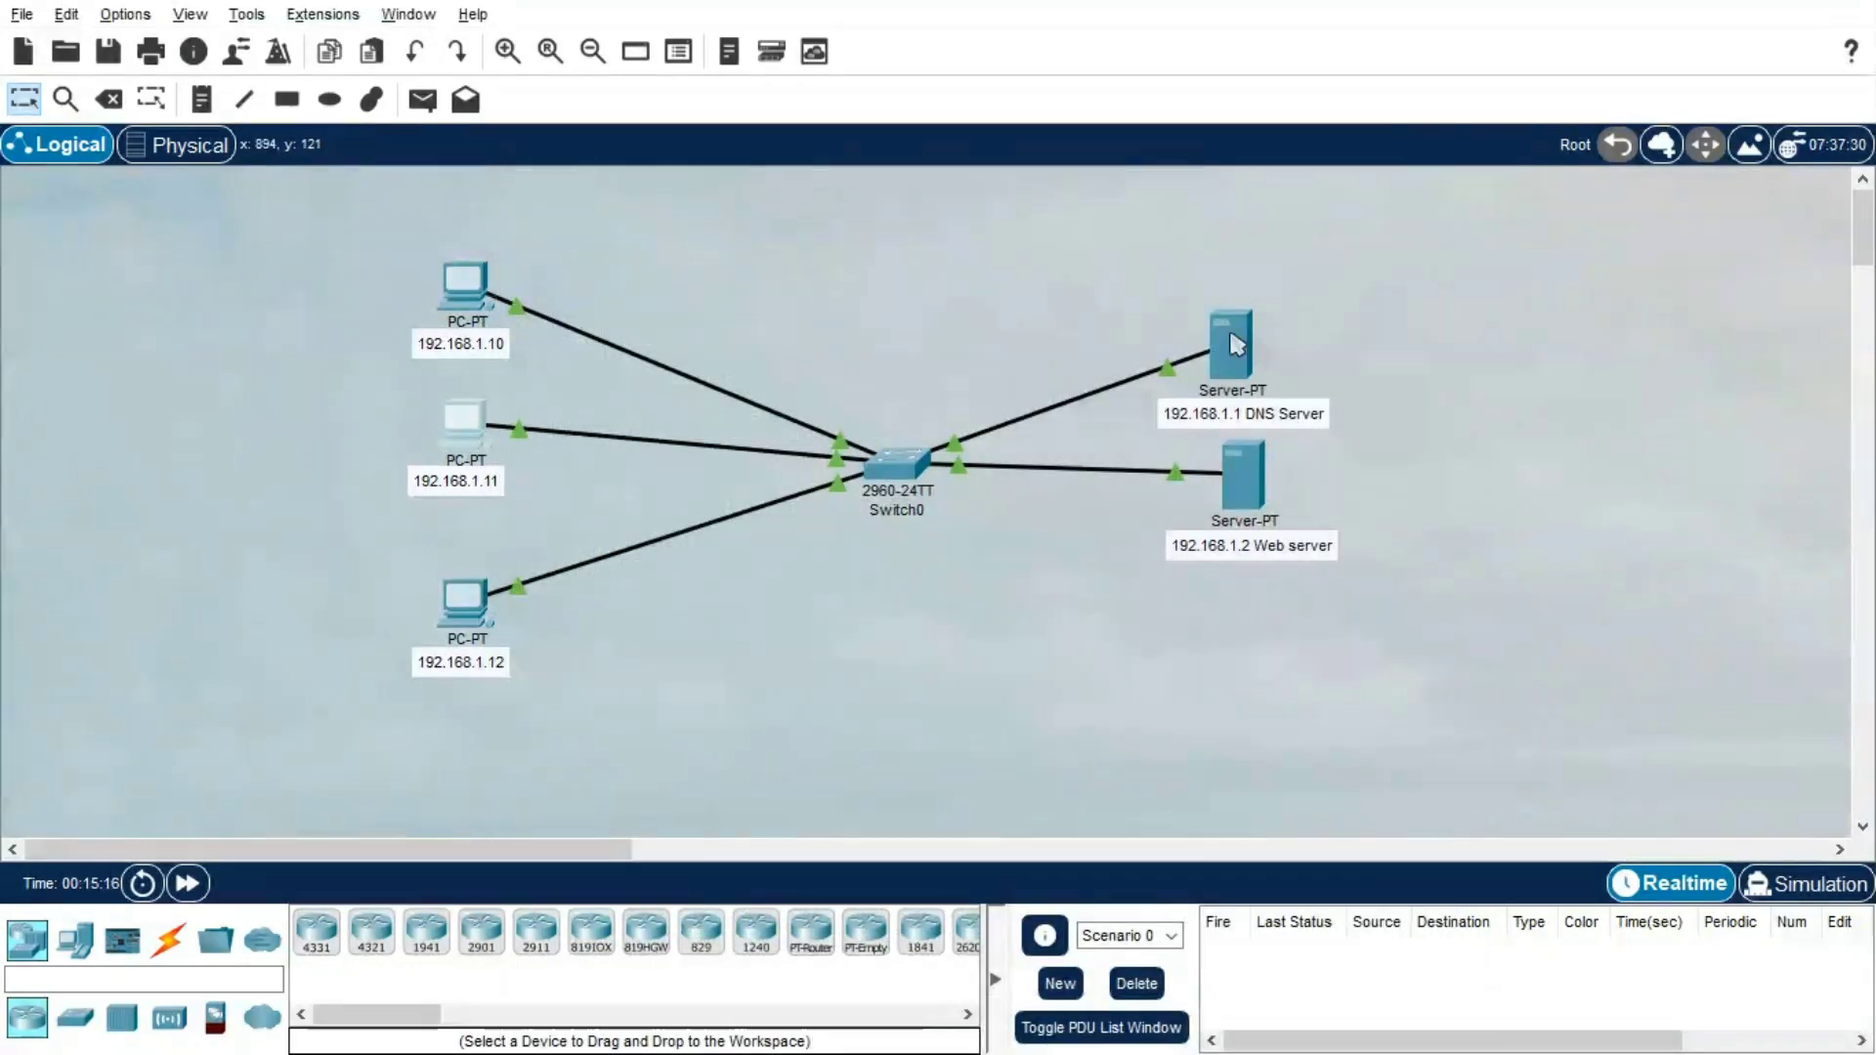
Turn off the HTTP and HTTPS services on the DNS server
left_click(1227, 326)
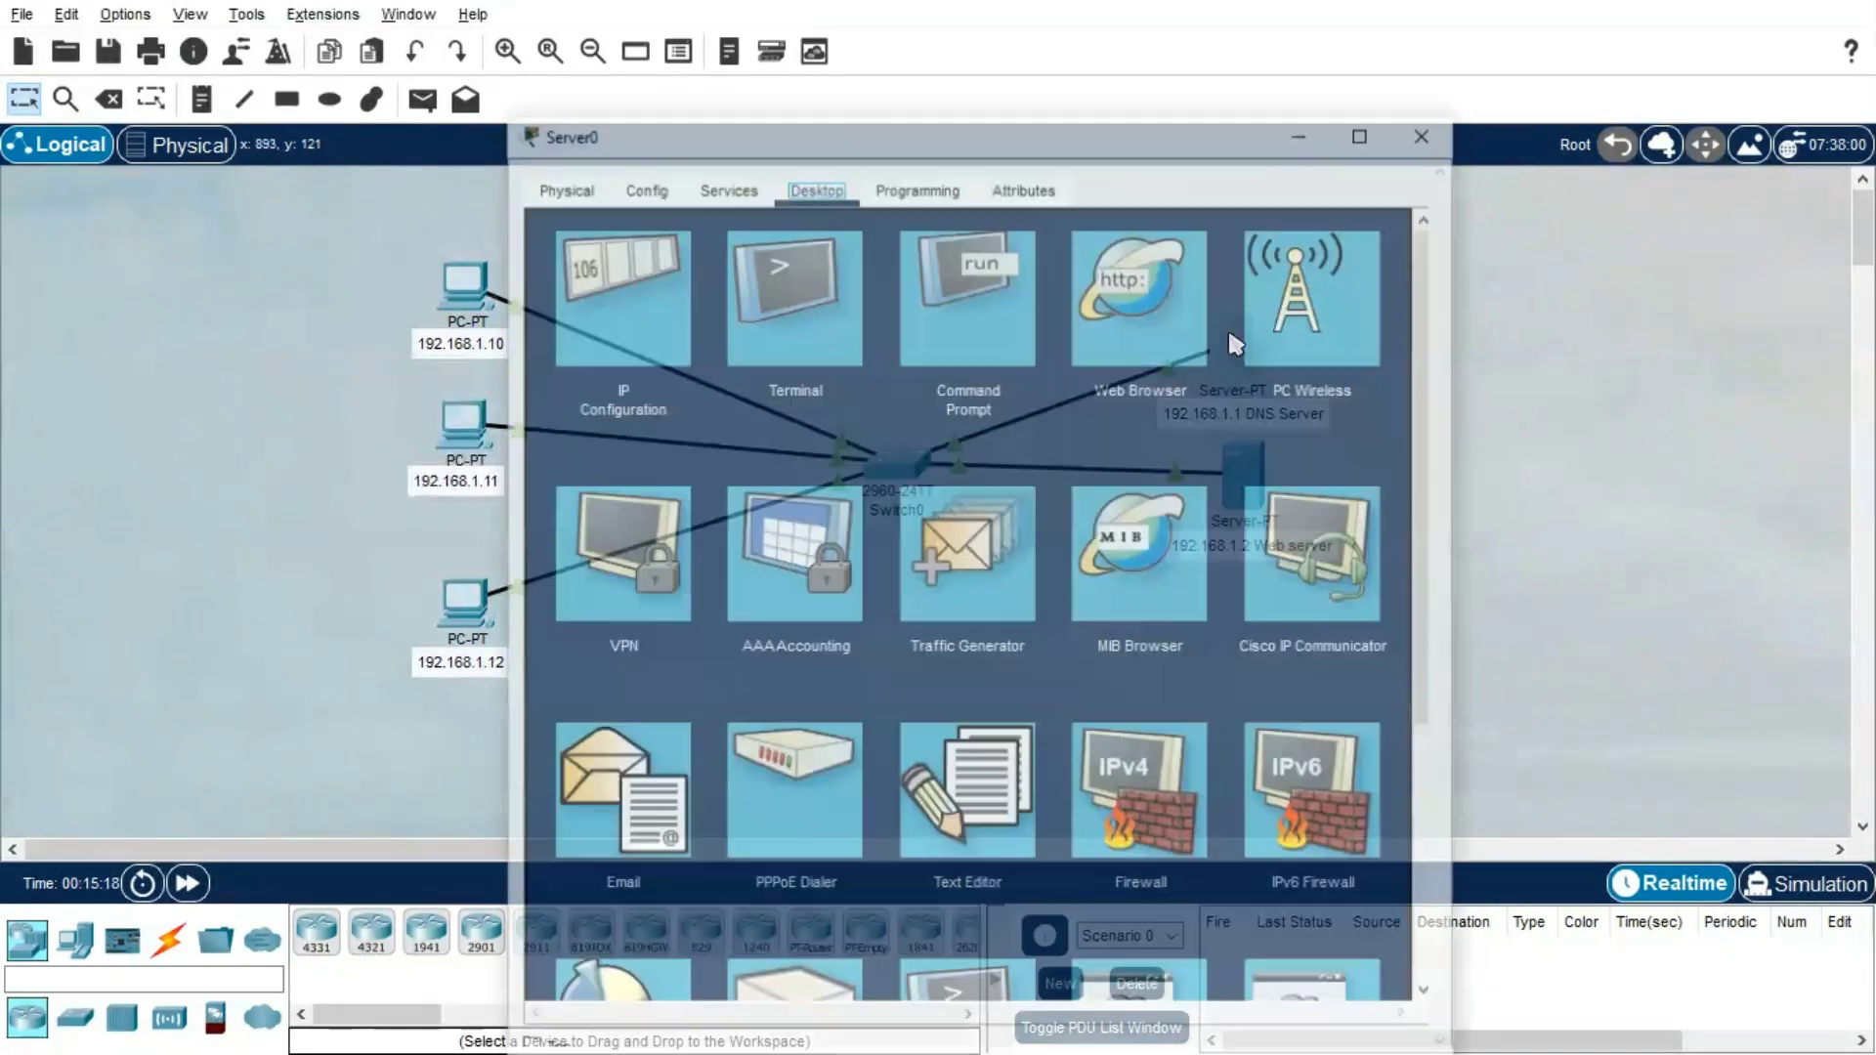
left_click(725, 154)
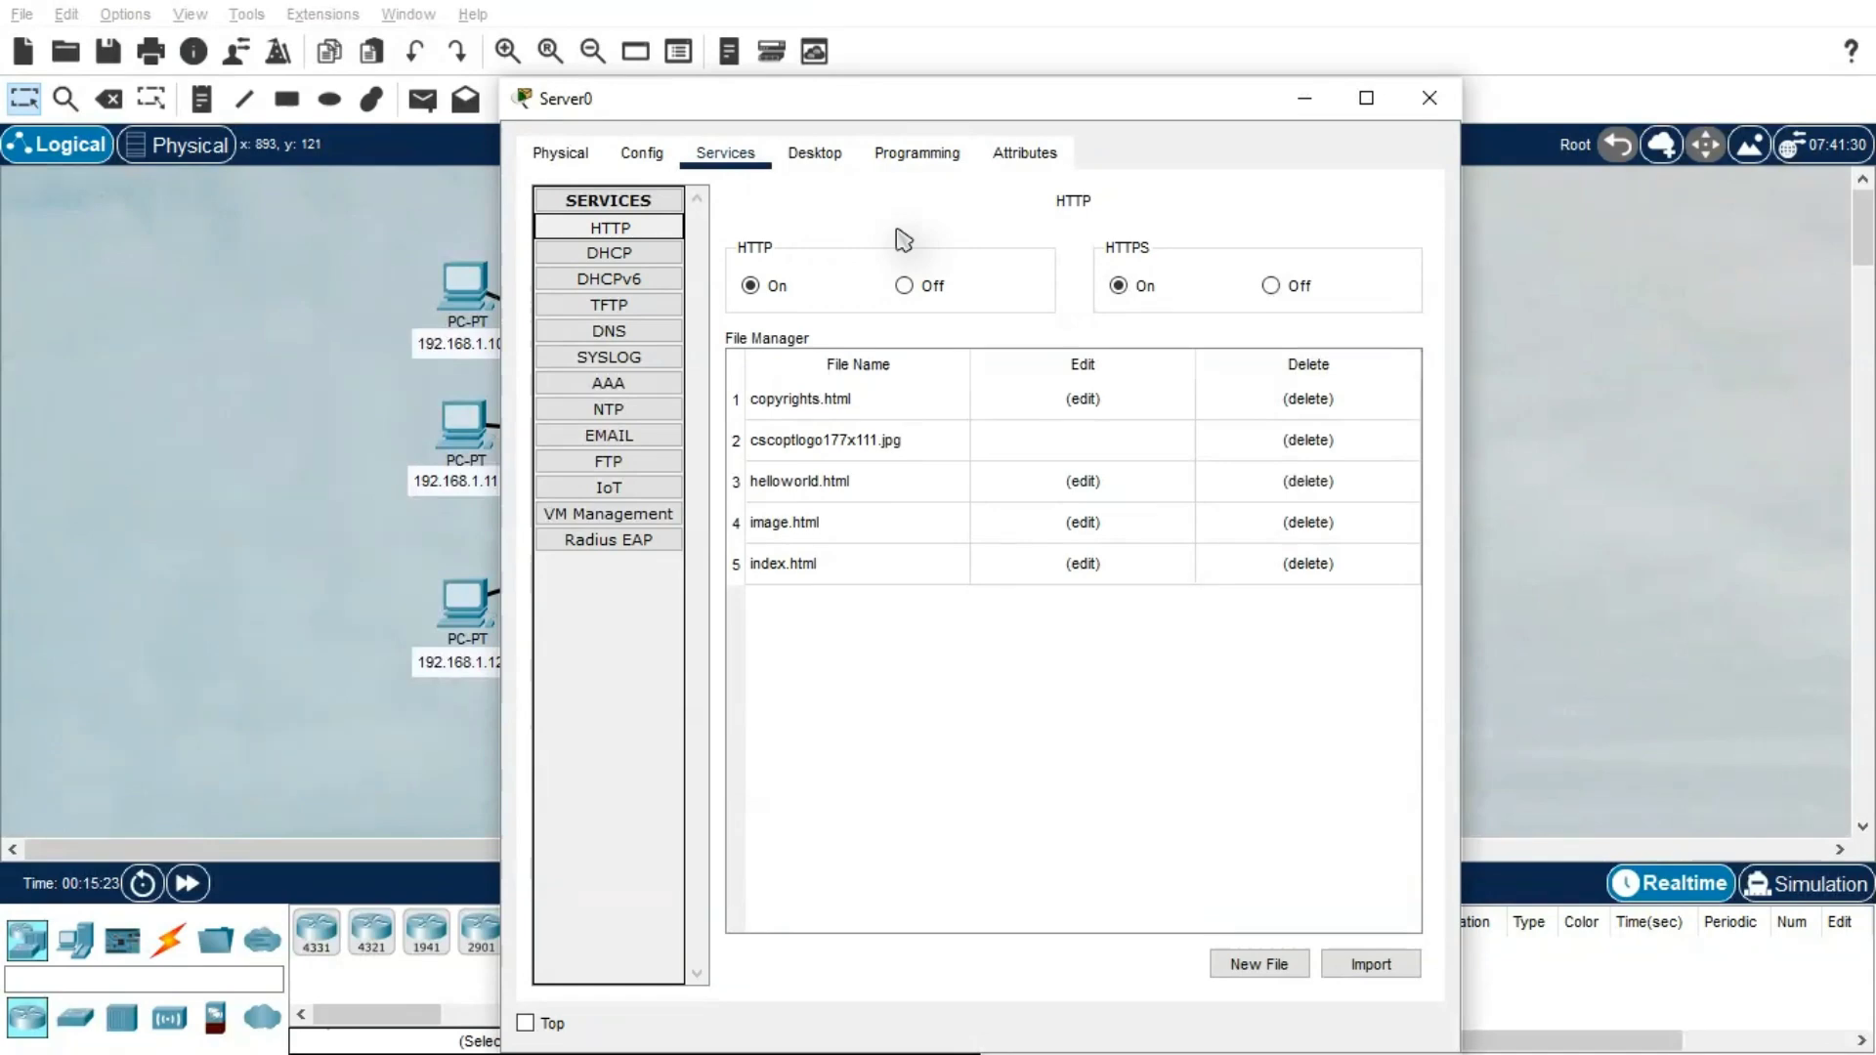
left_click(903, 286)
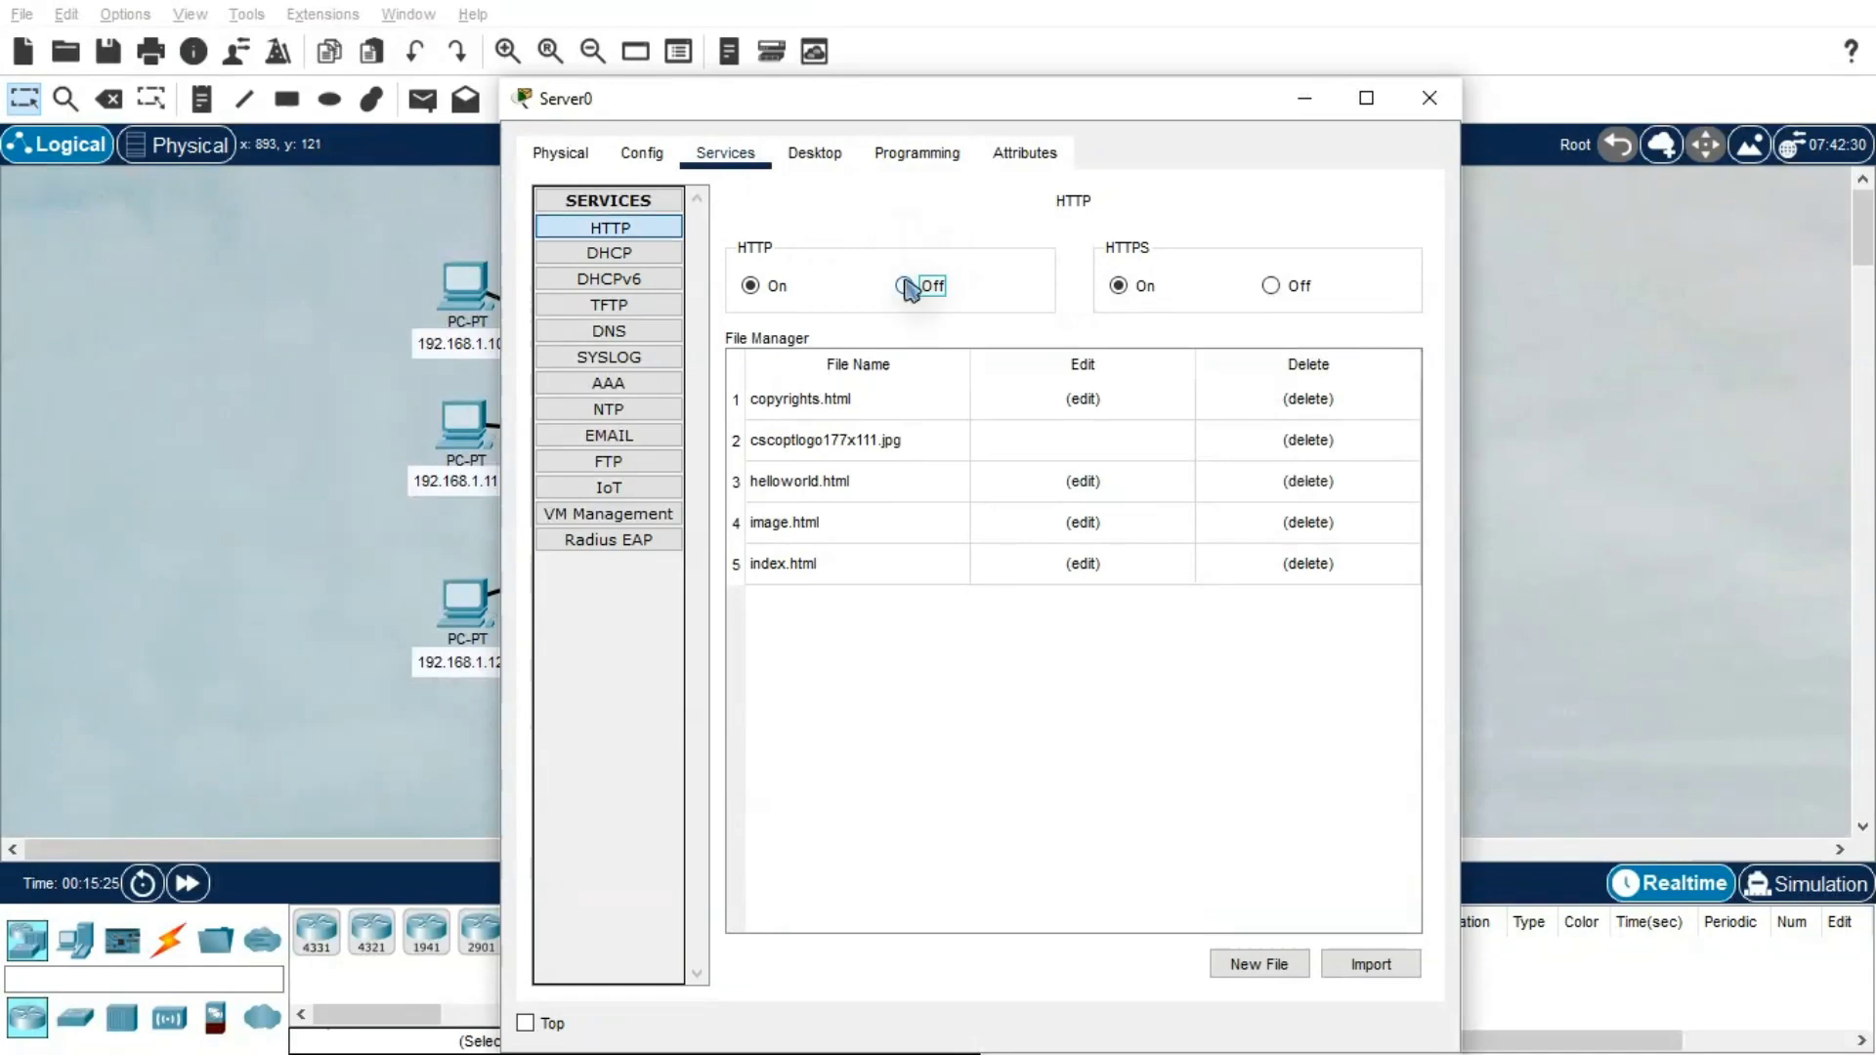
left_click(1270, 285)
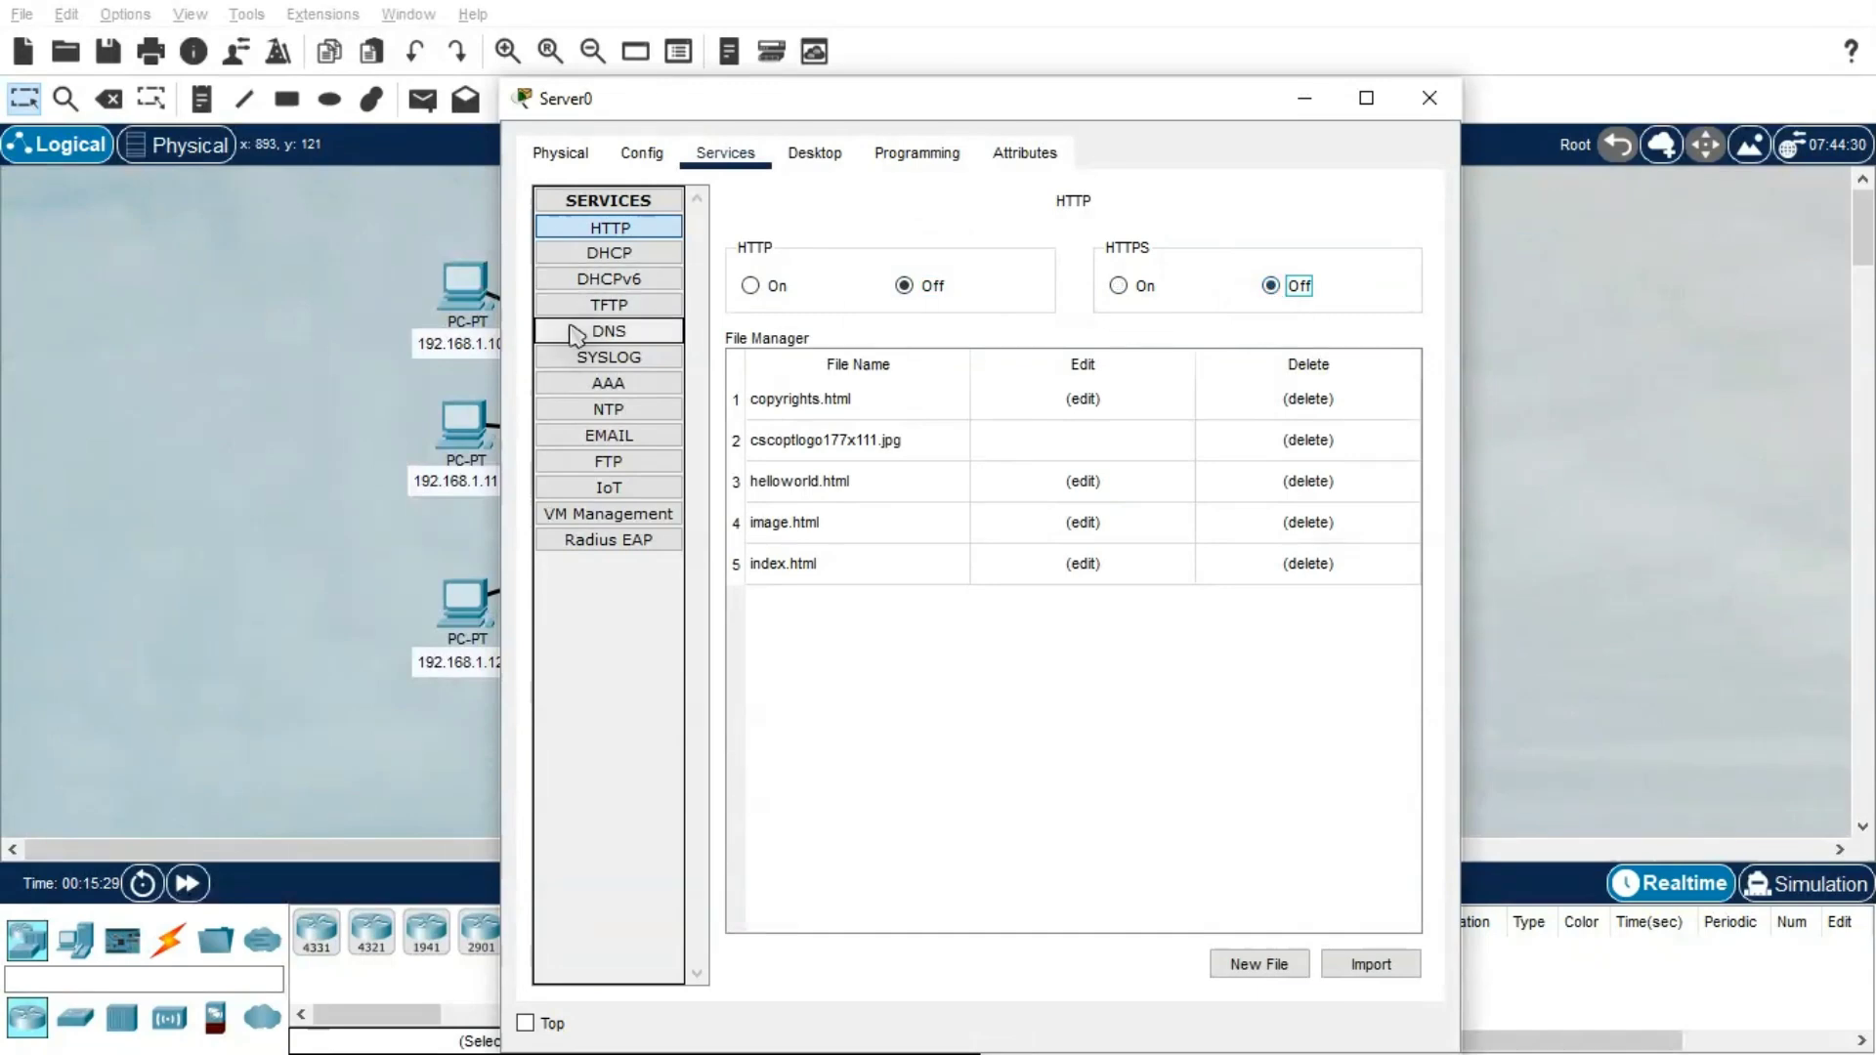
Add a youtube.com A record for 192.168.1.2 and switch the DNS service on
left_click(642, 331)
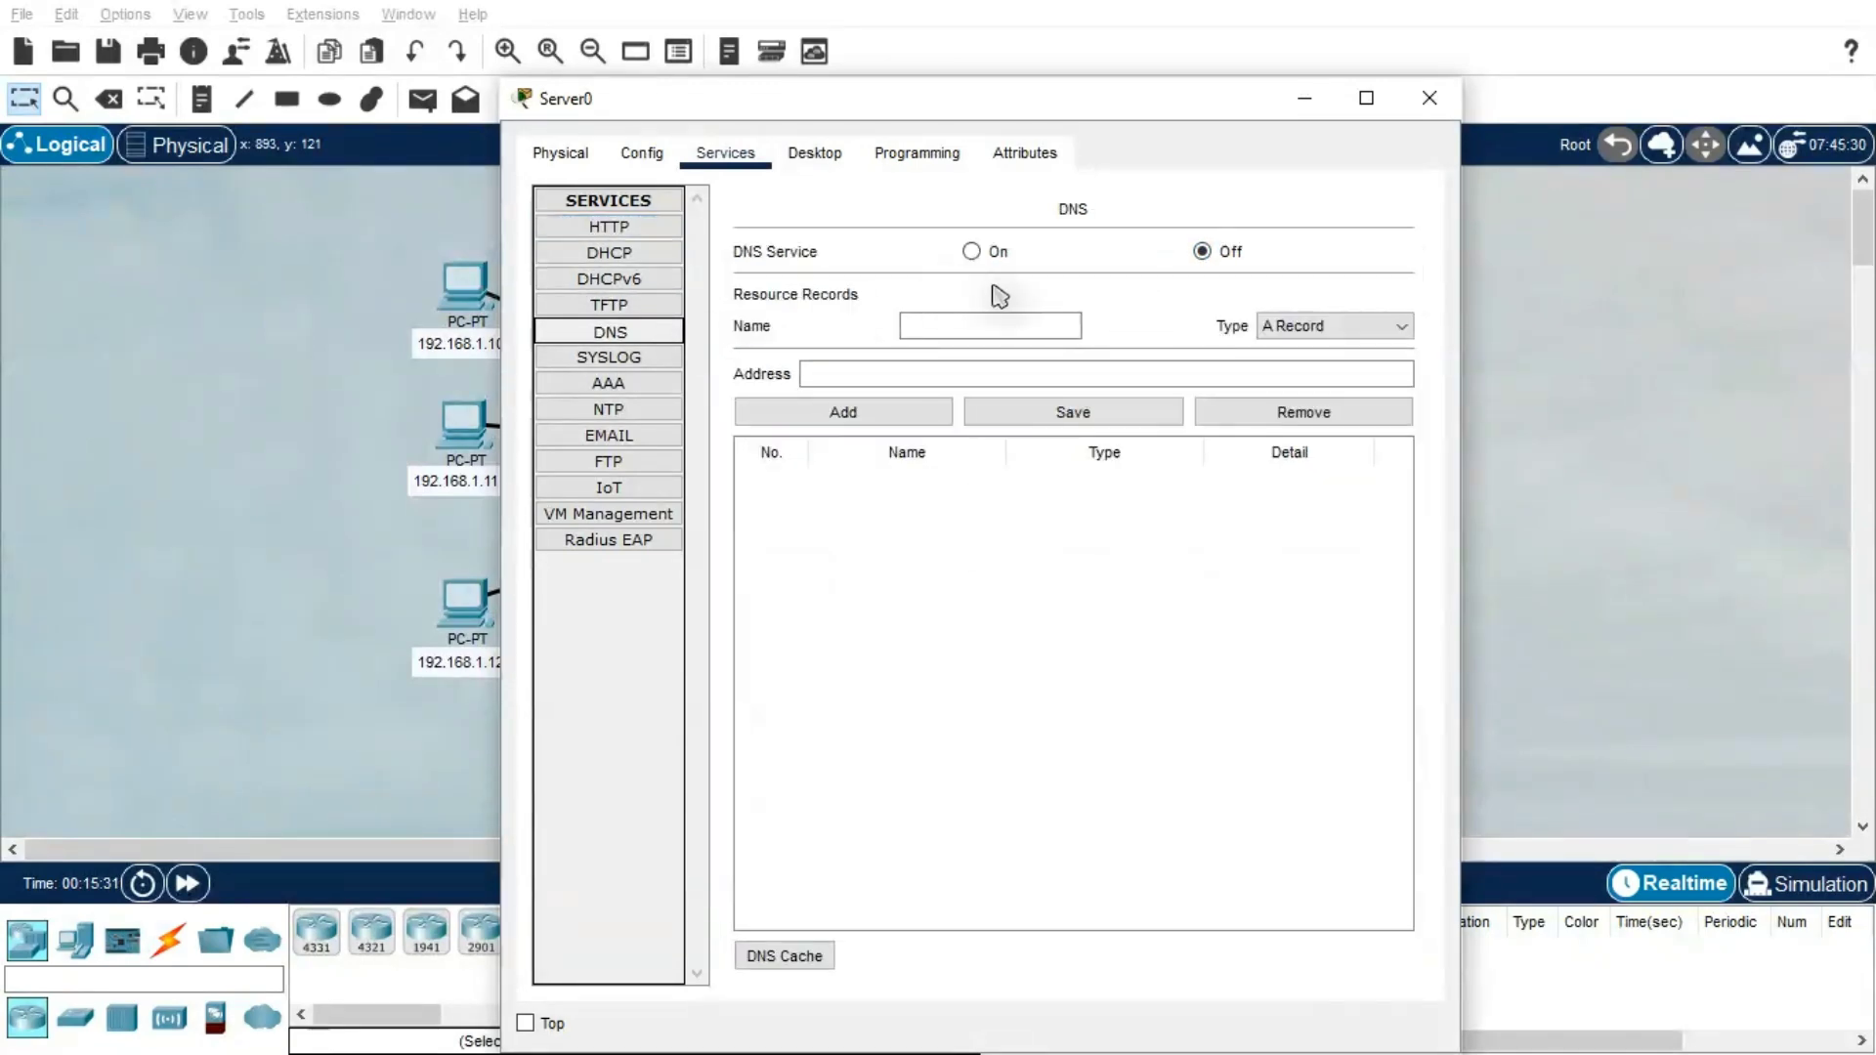
left_click(975, 325)
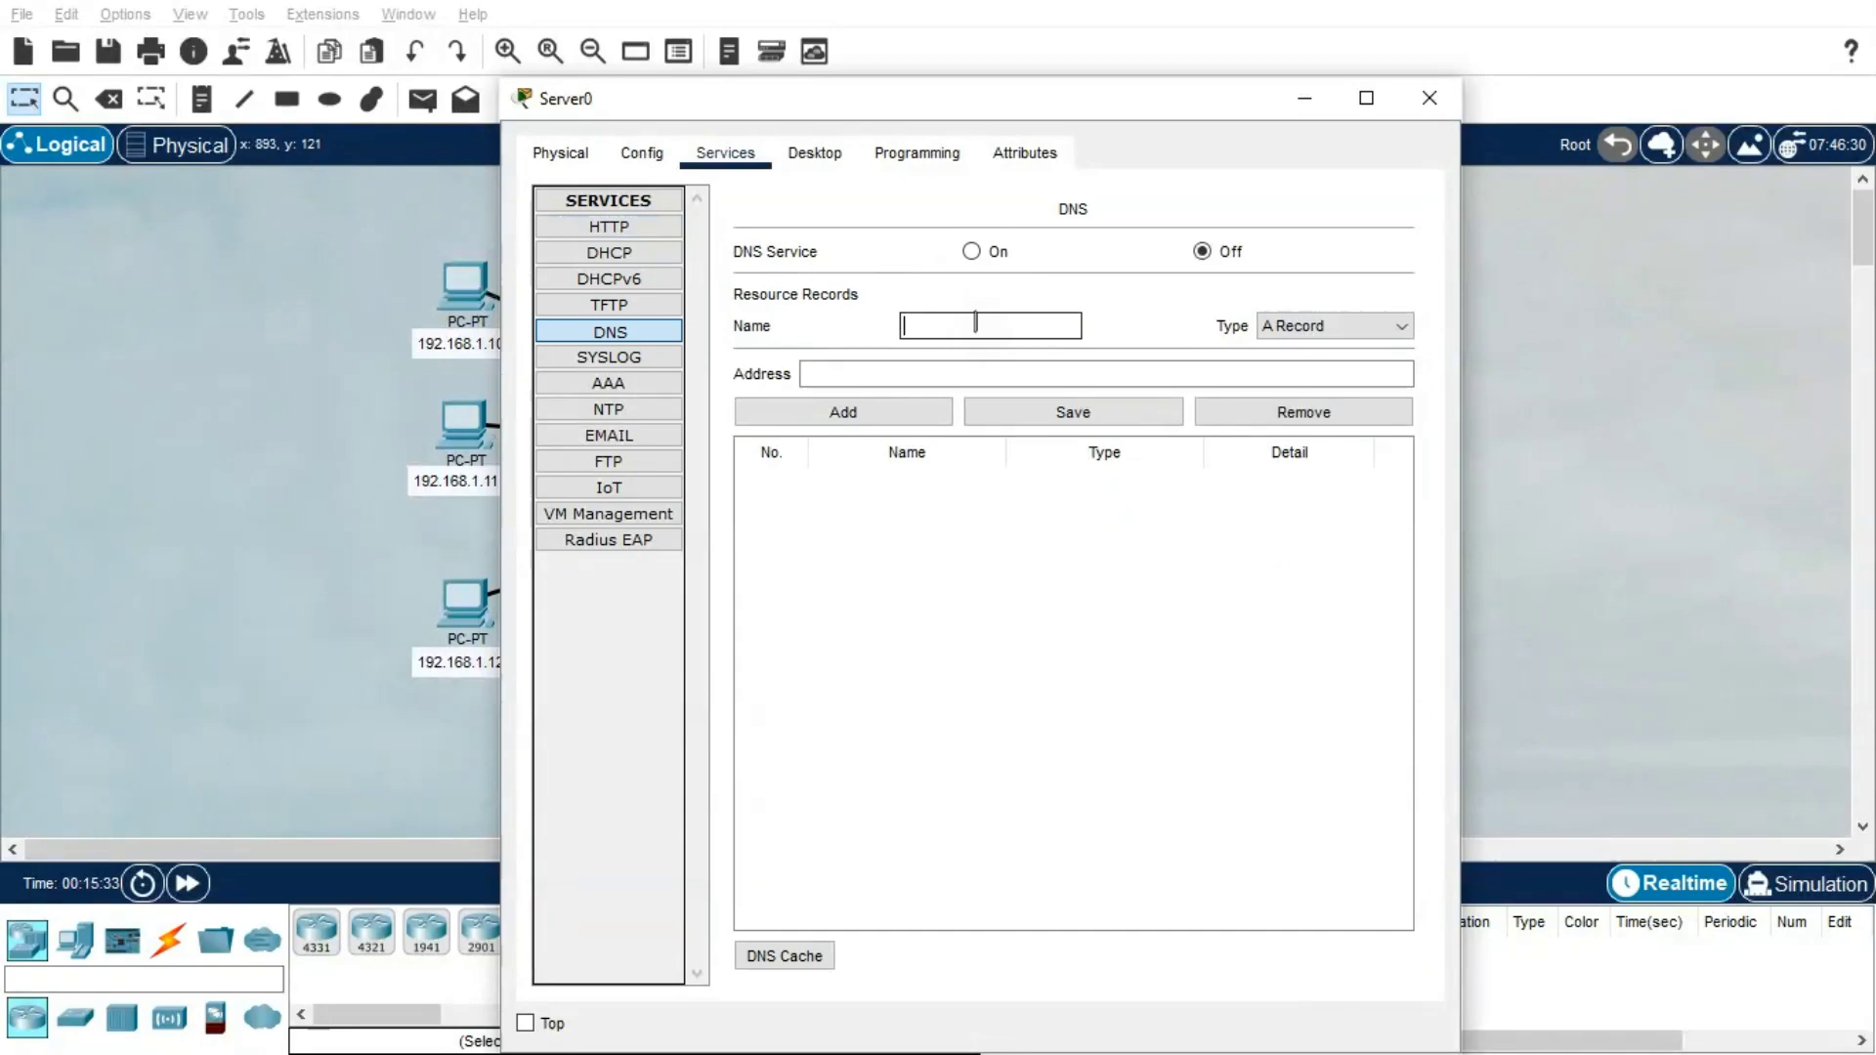
left_click_drag(966, 106, 437, 156)
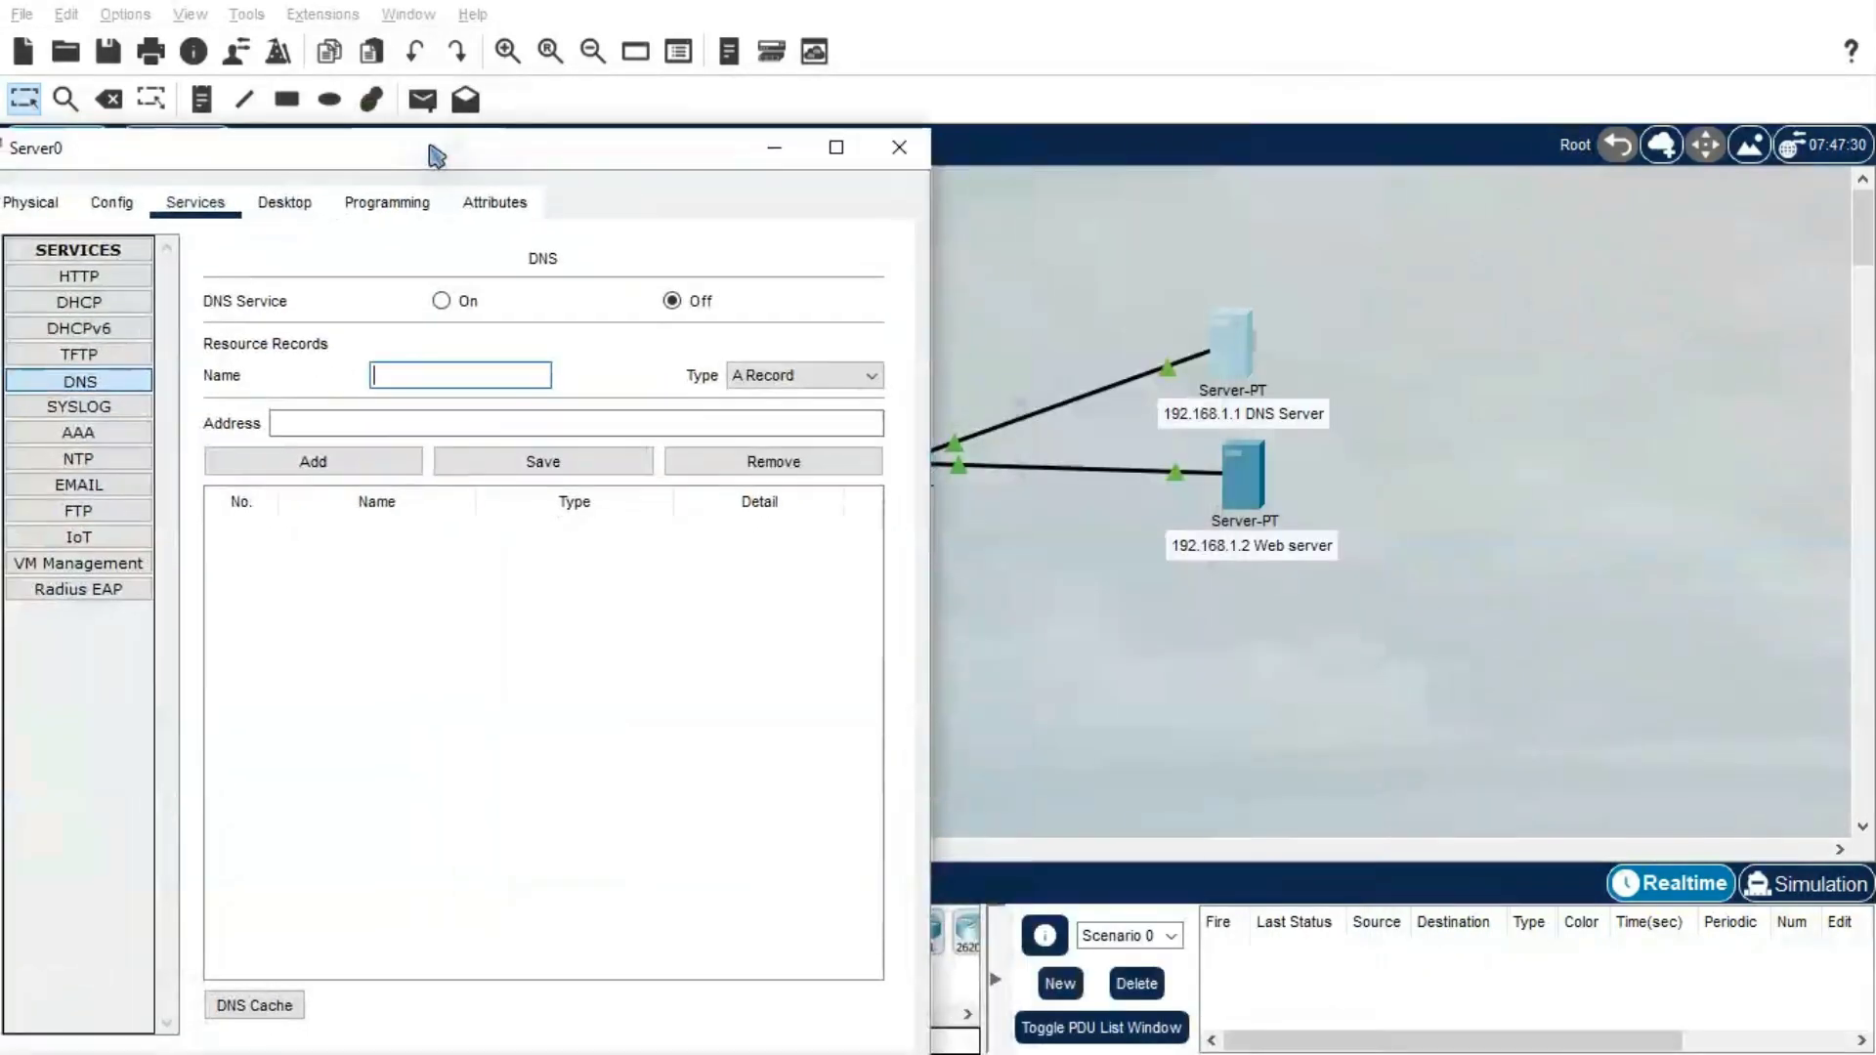
type("yout")
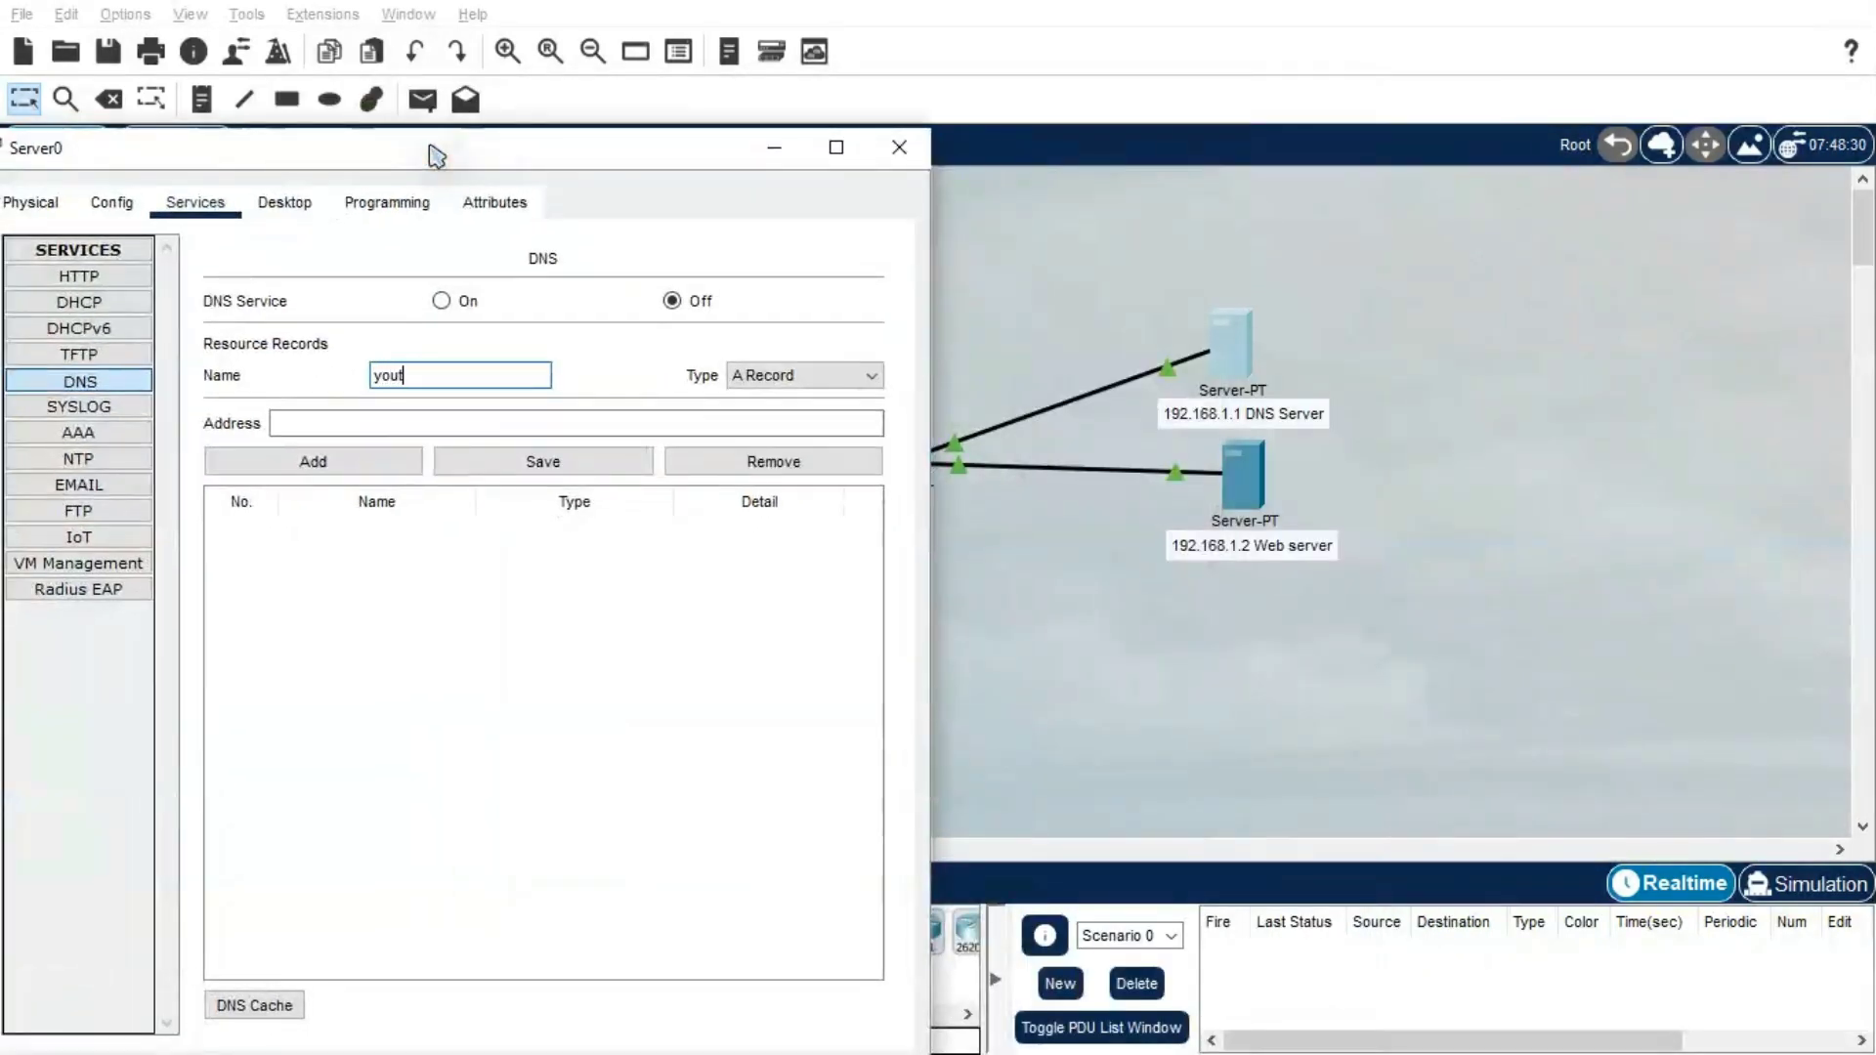
type("ube.com")
left_click(366, 414)
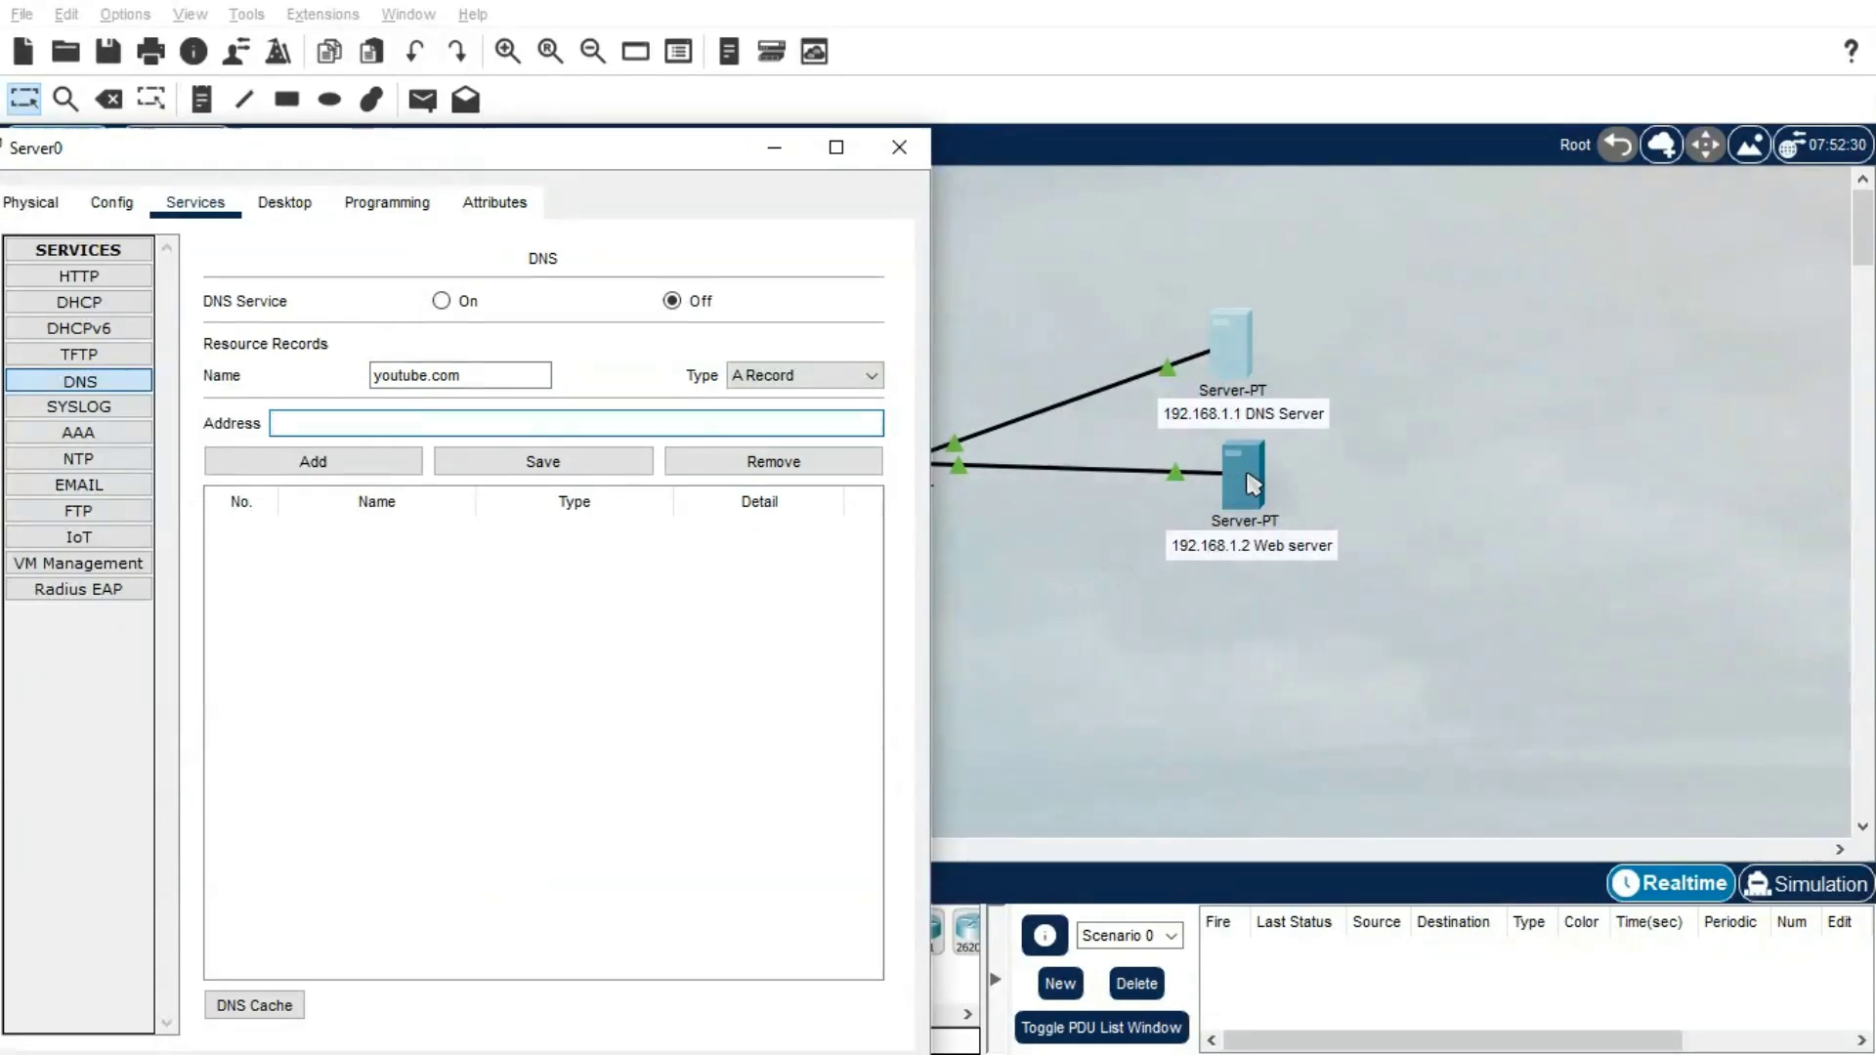
type("192.168.1.2")
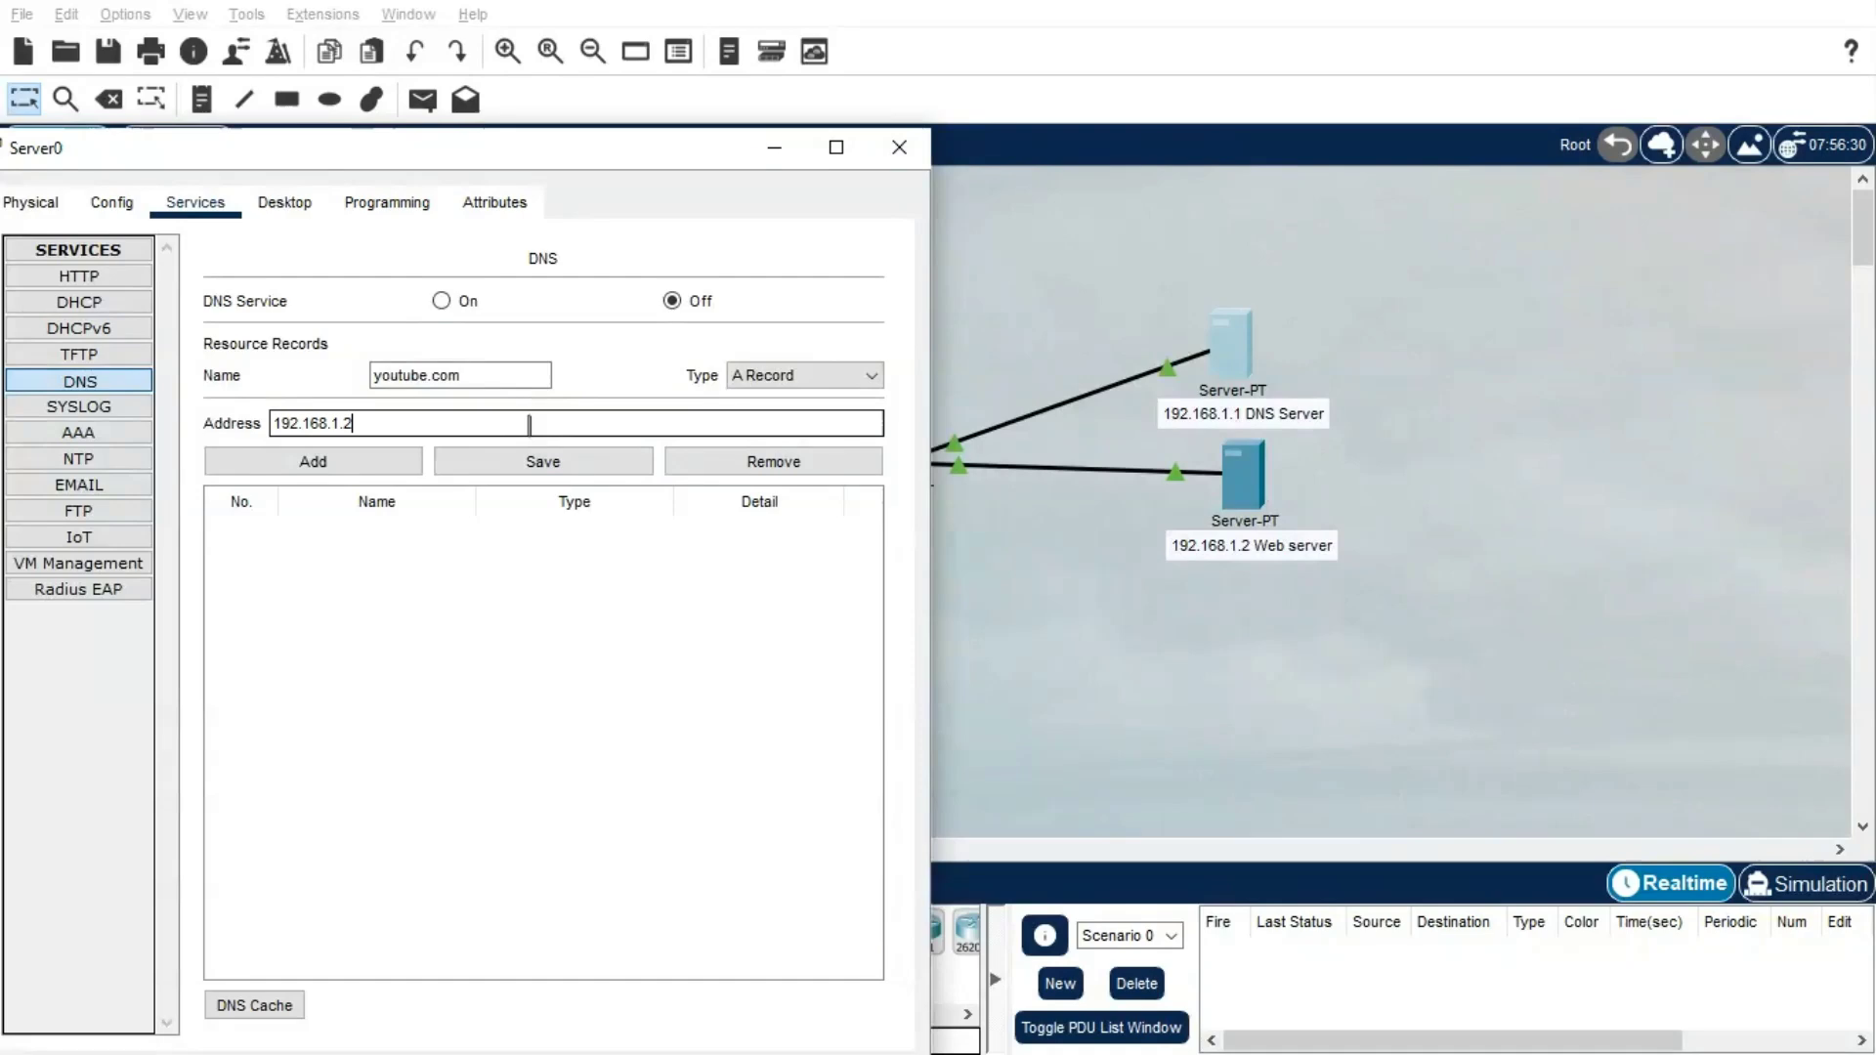
left_click(527, 467)
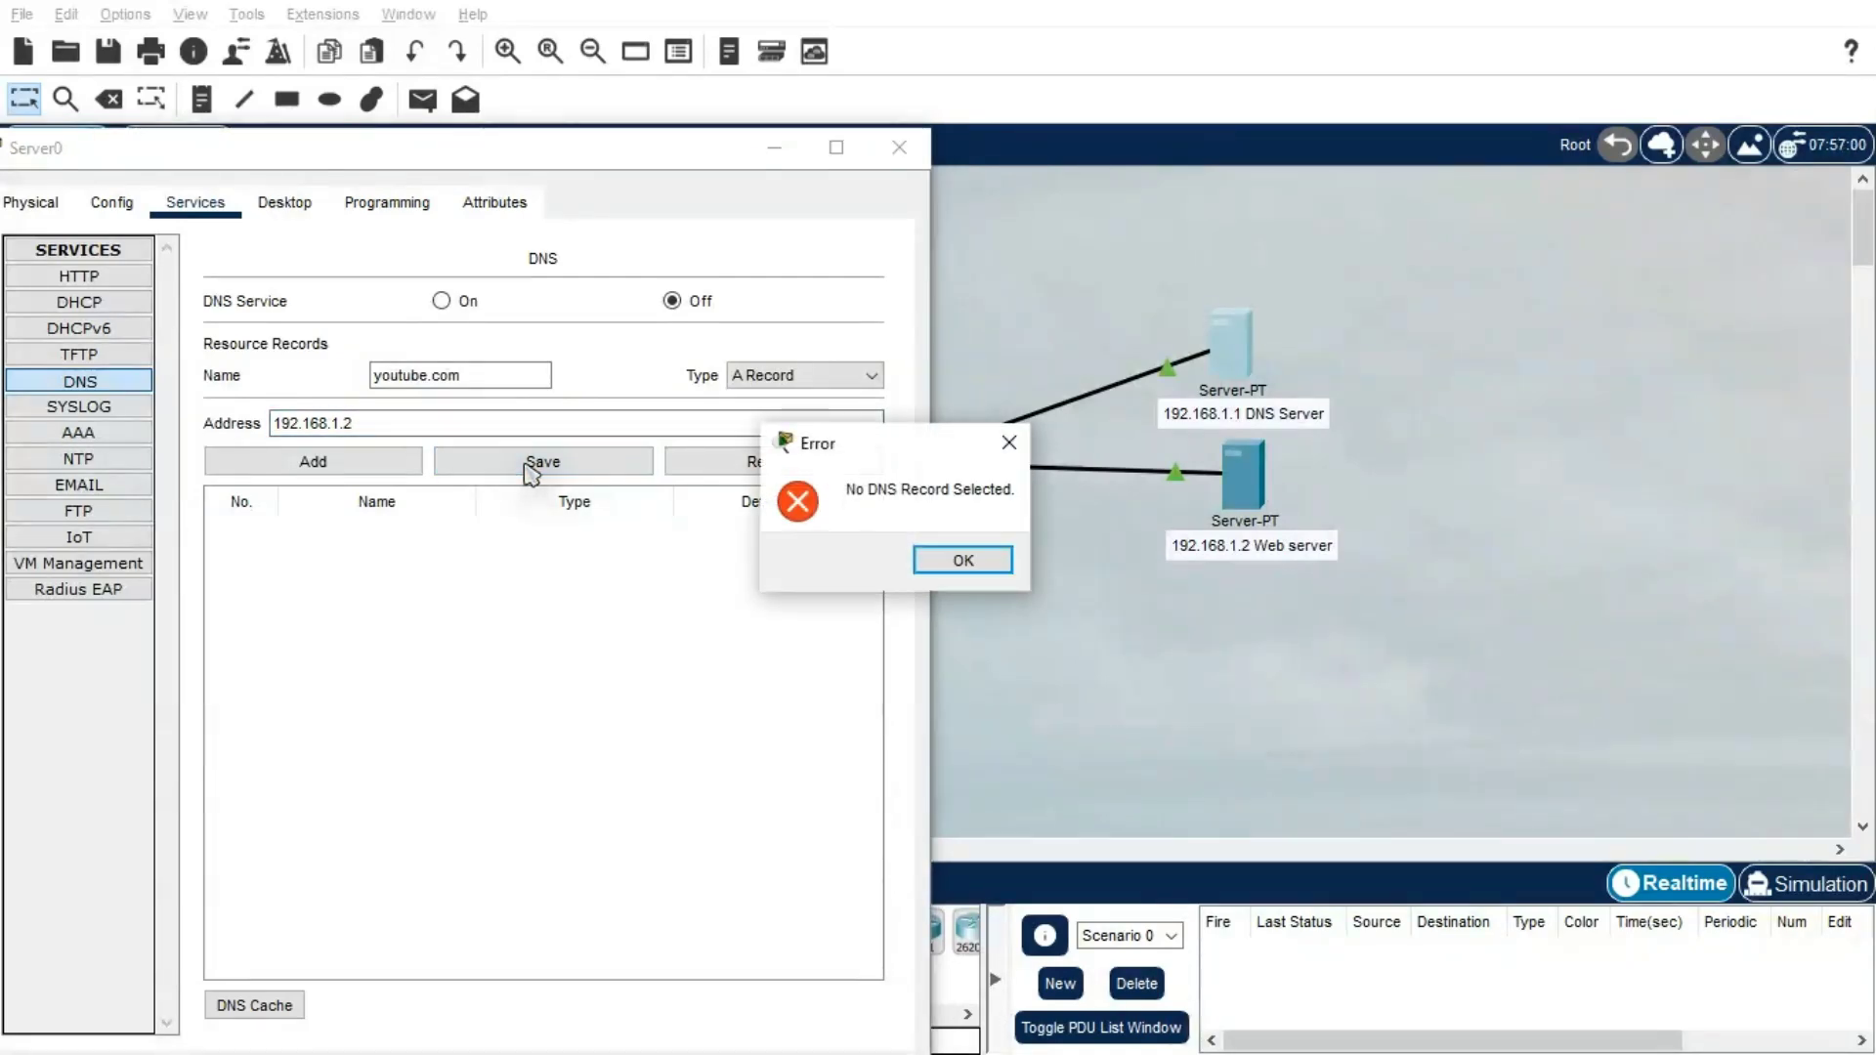
left_click(962, 560)
left_click(303, 465)
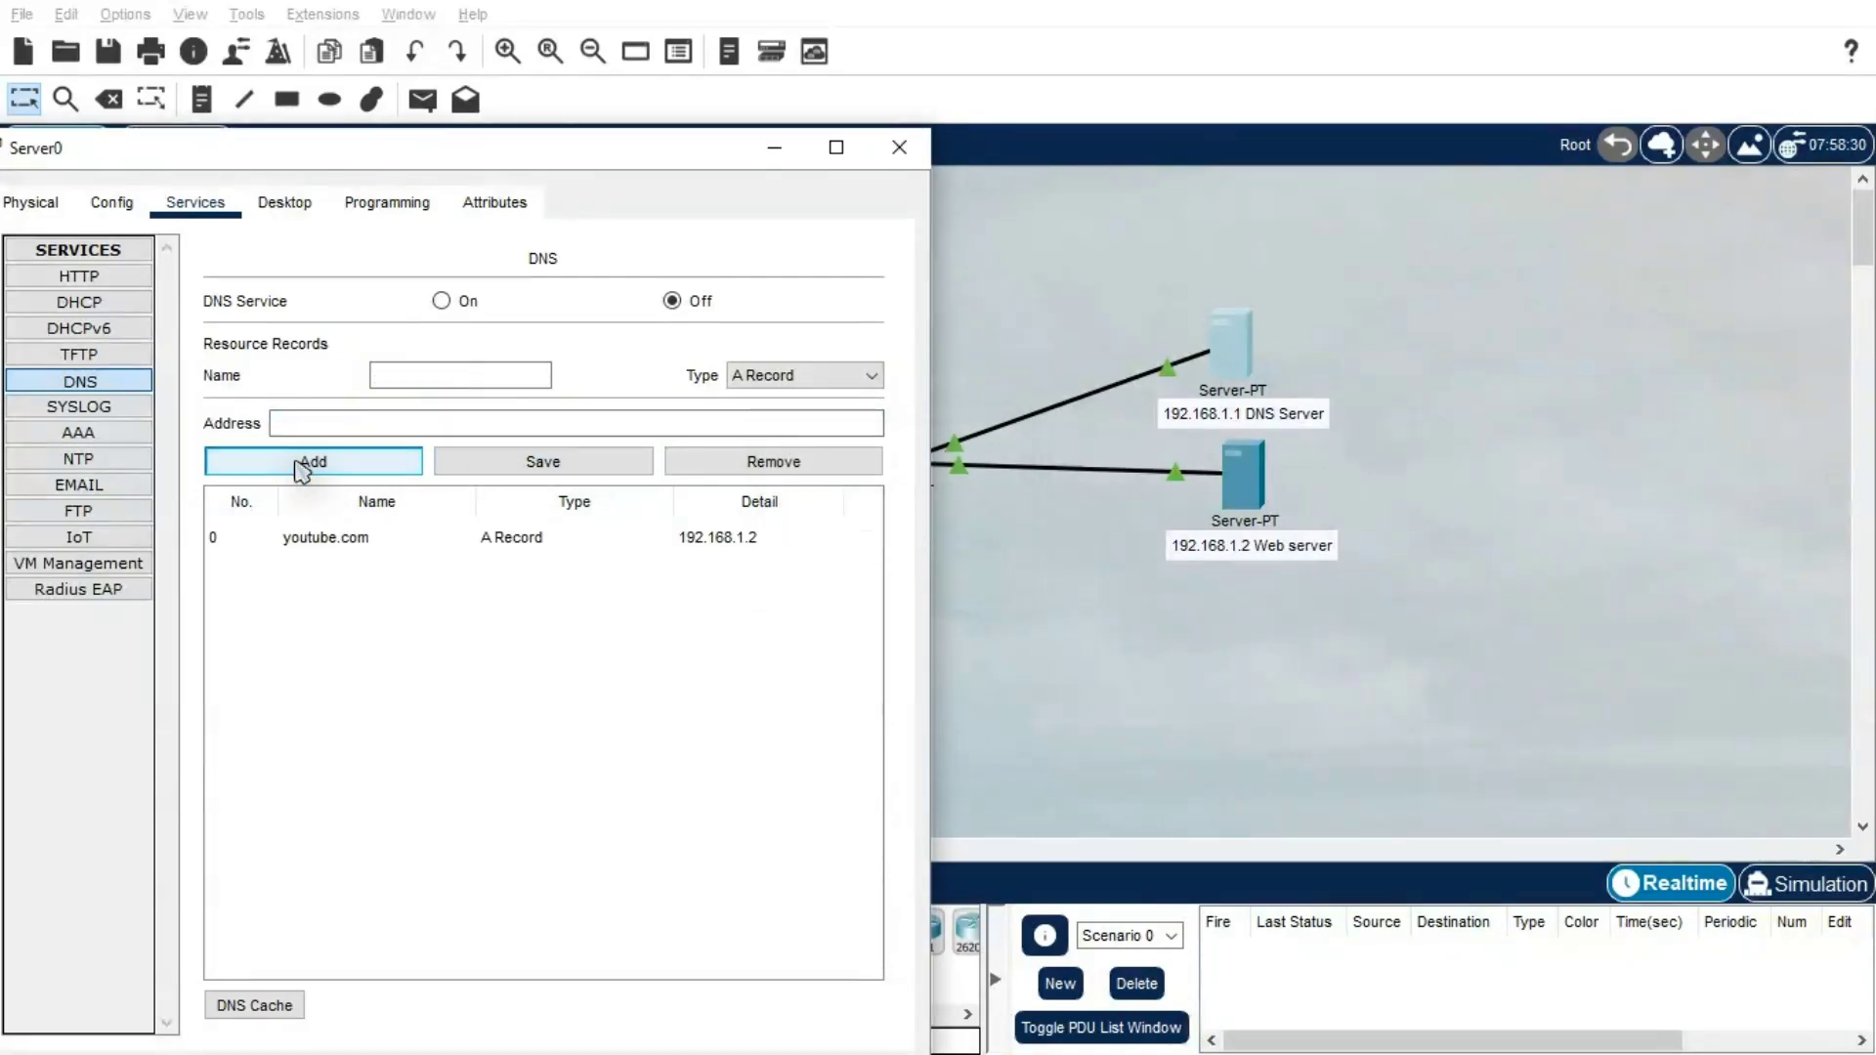
left_click(442, 301)
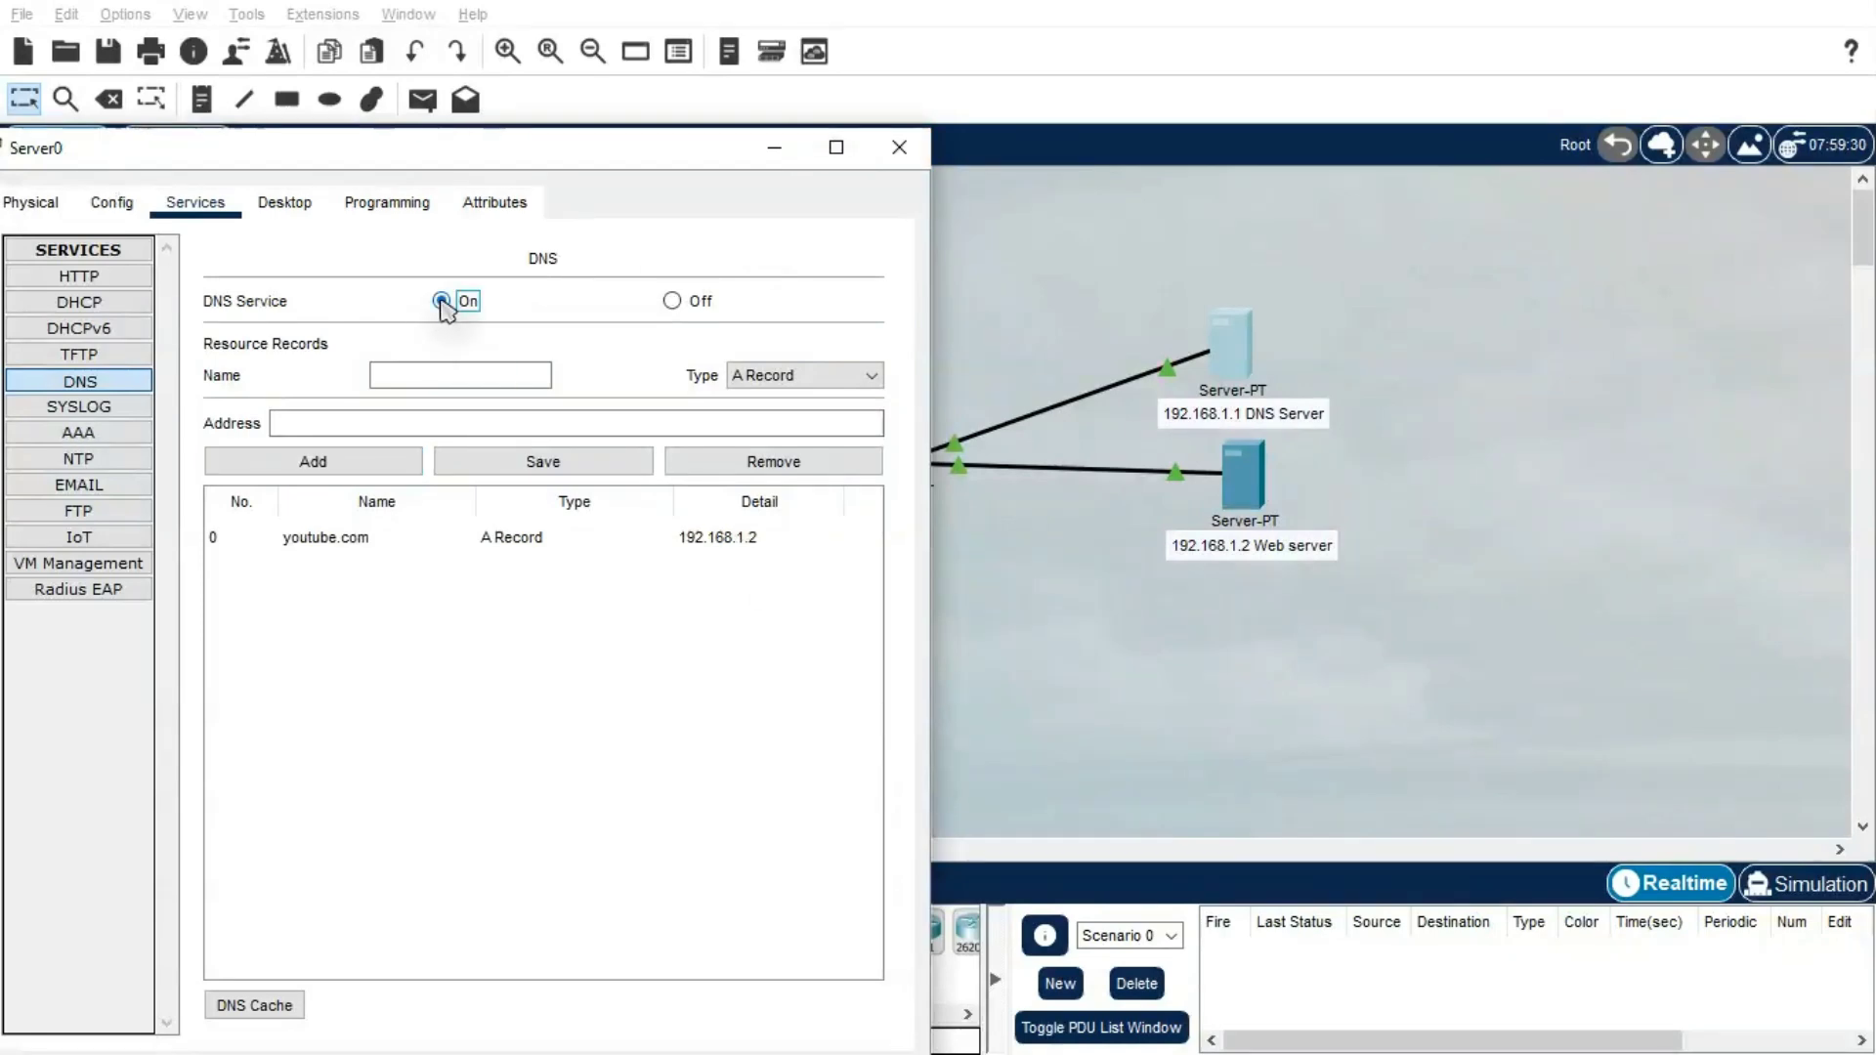
left_click(774, 148)
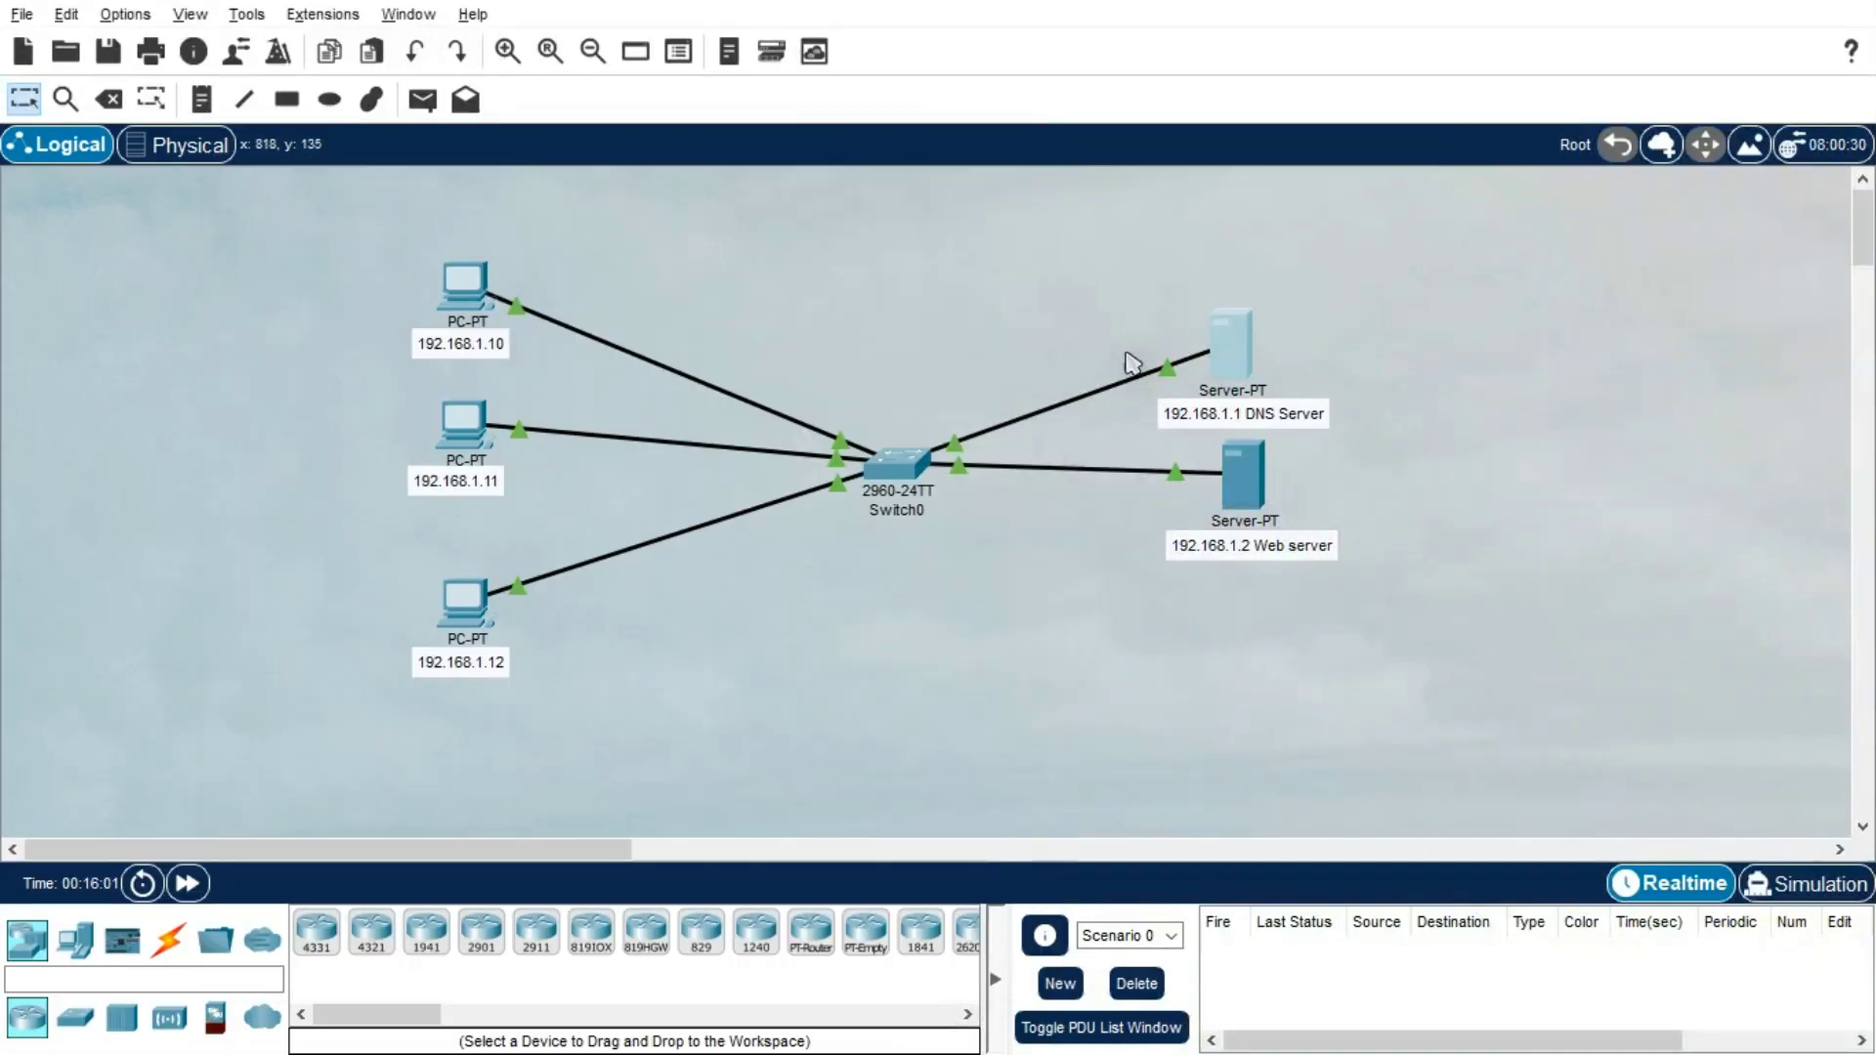
left_click(1250, 491)
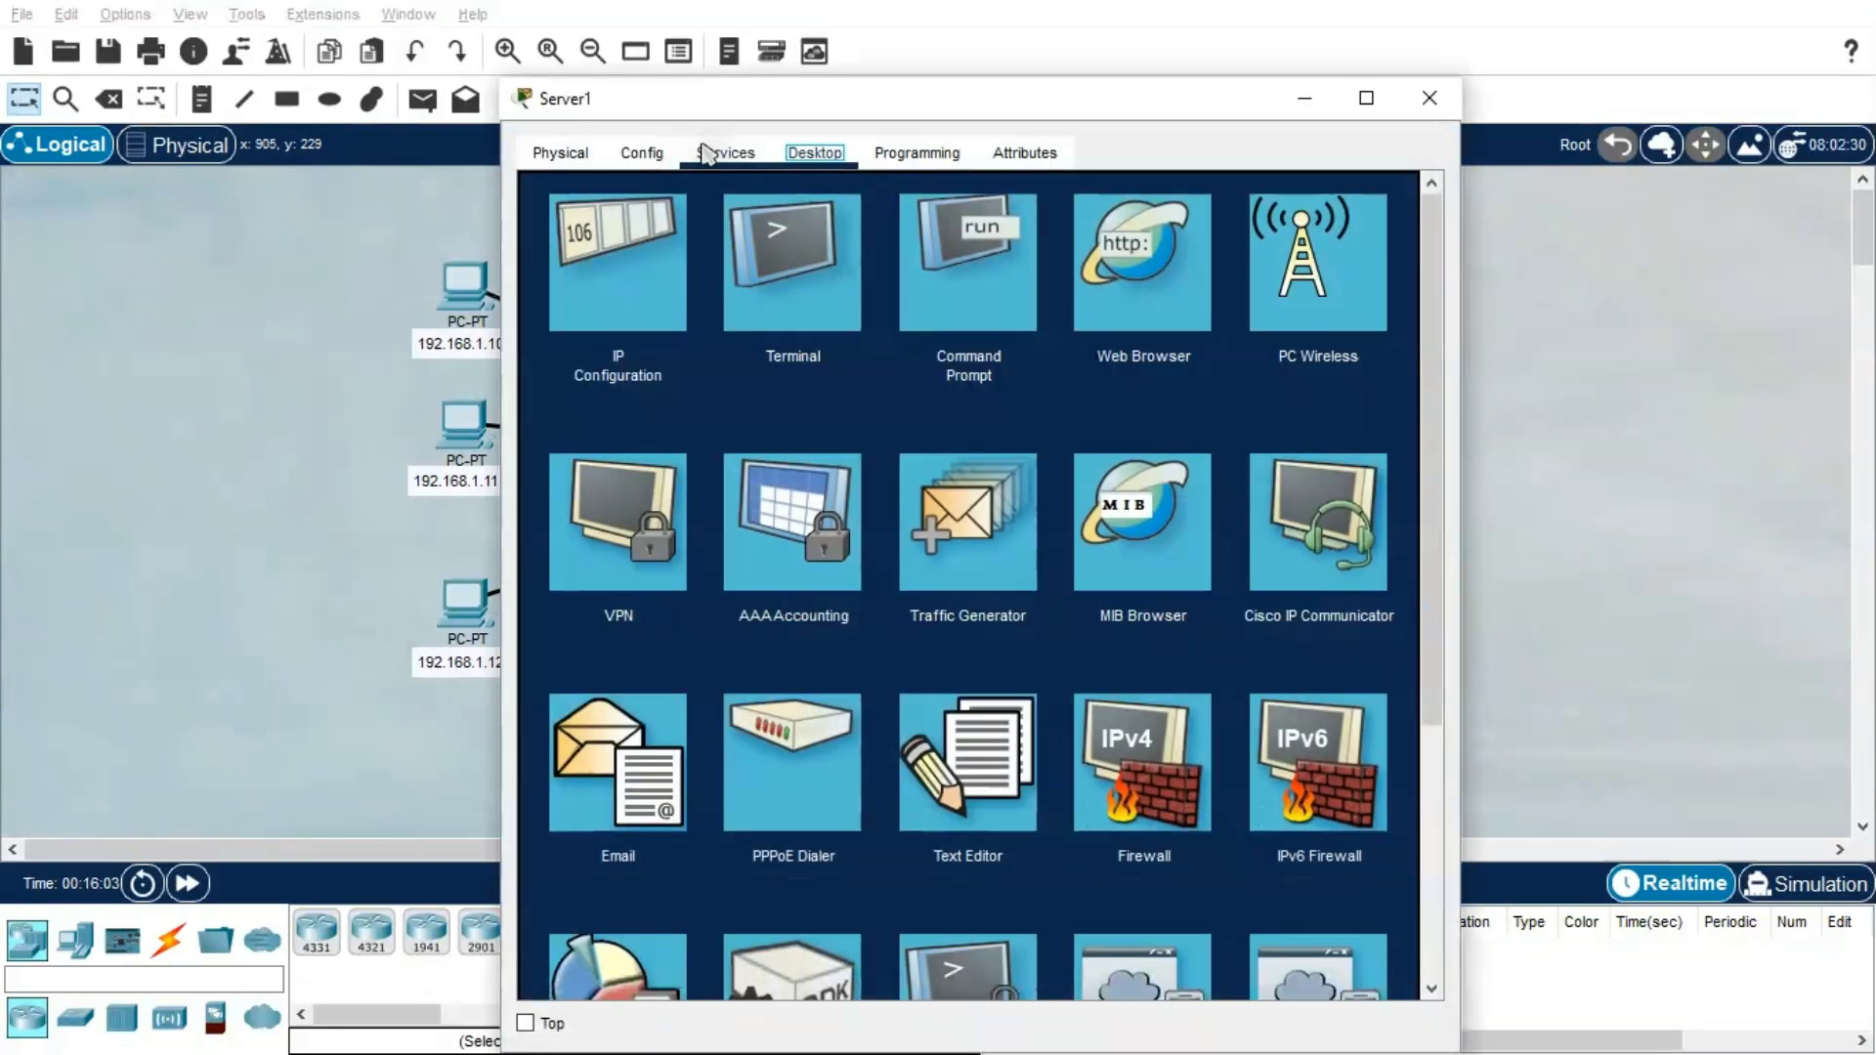
left_click(721, 154)
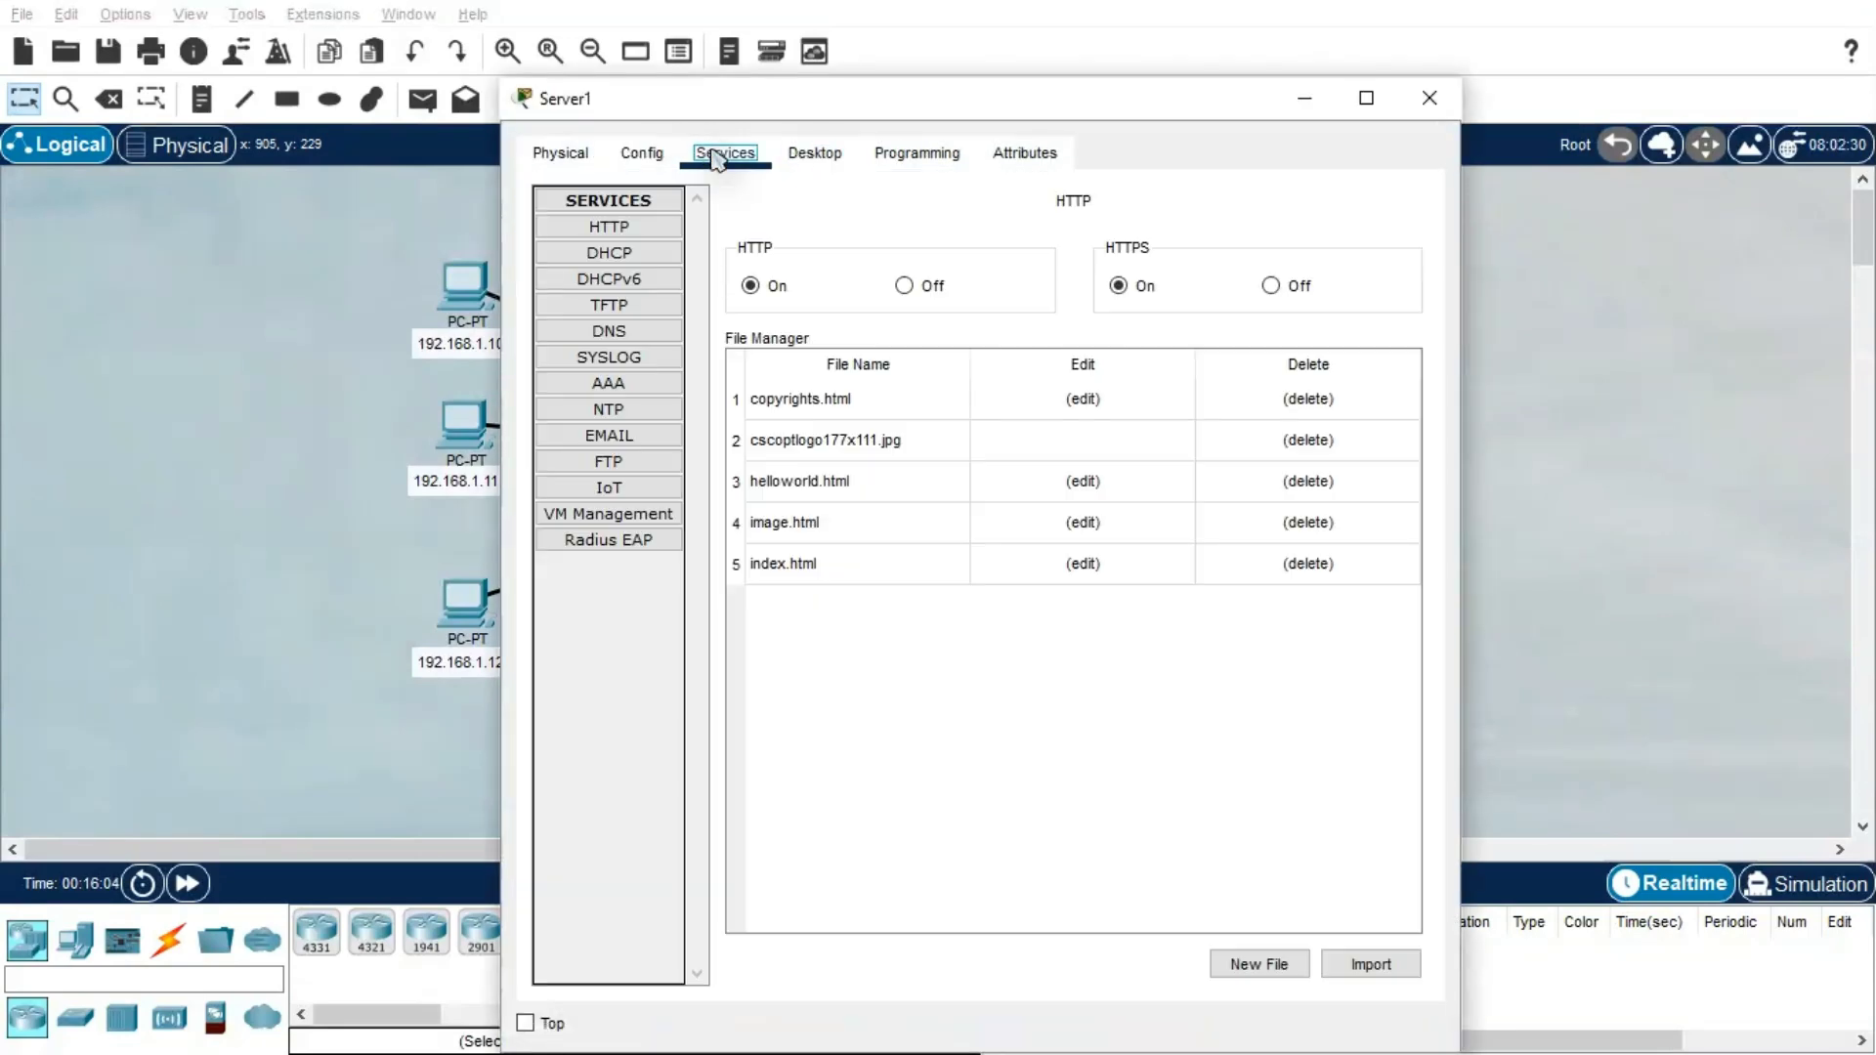
left_click(613, 333)
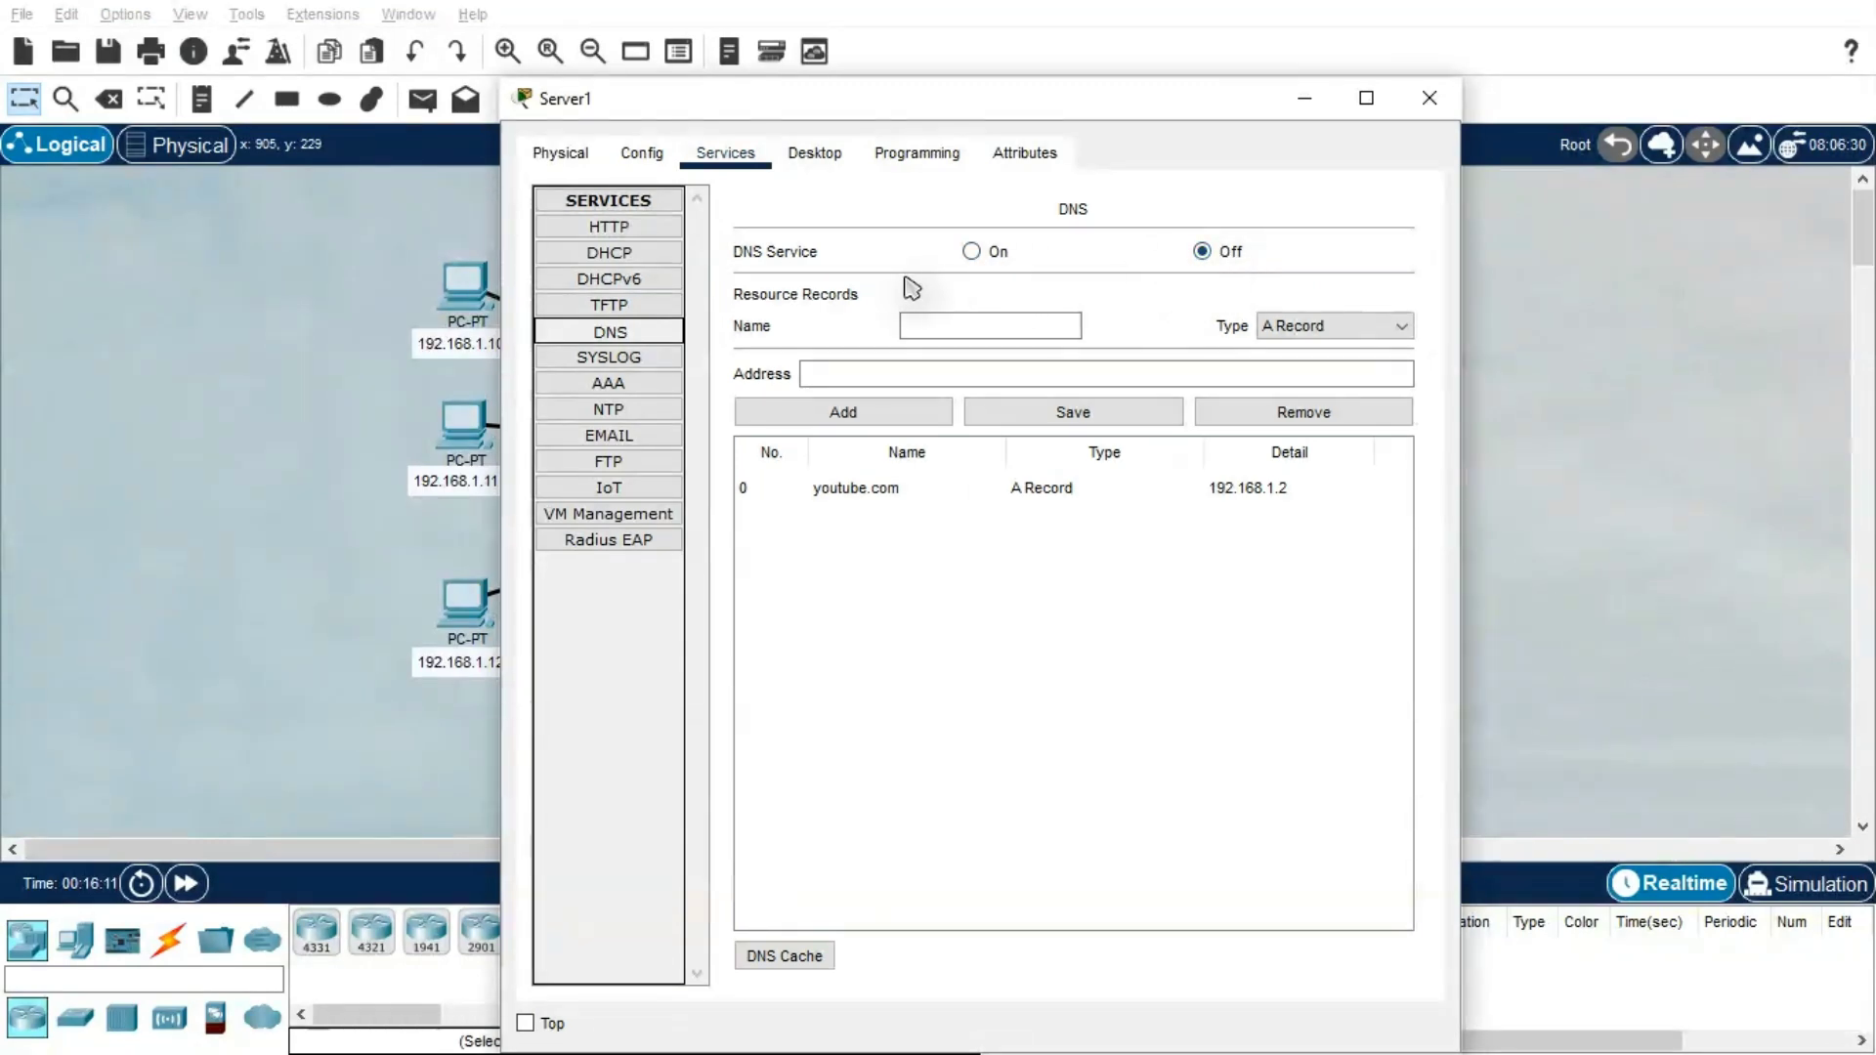
left_click(622, 234)
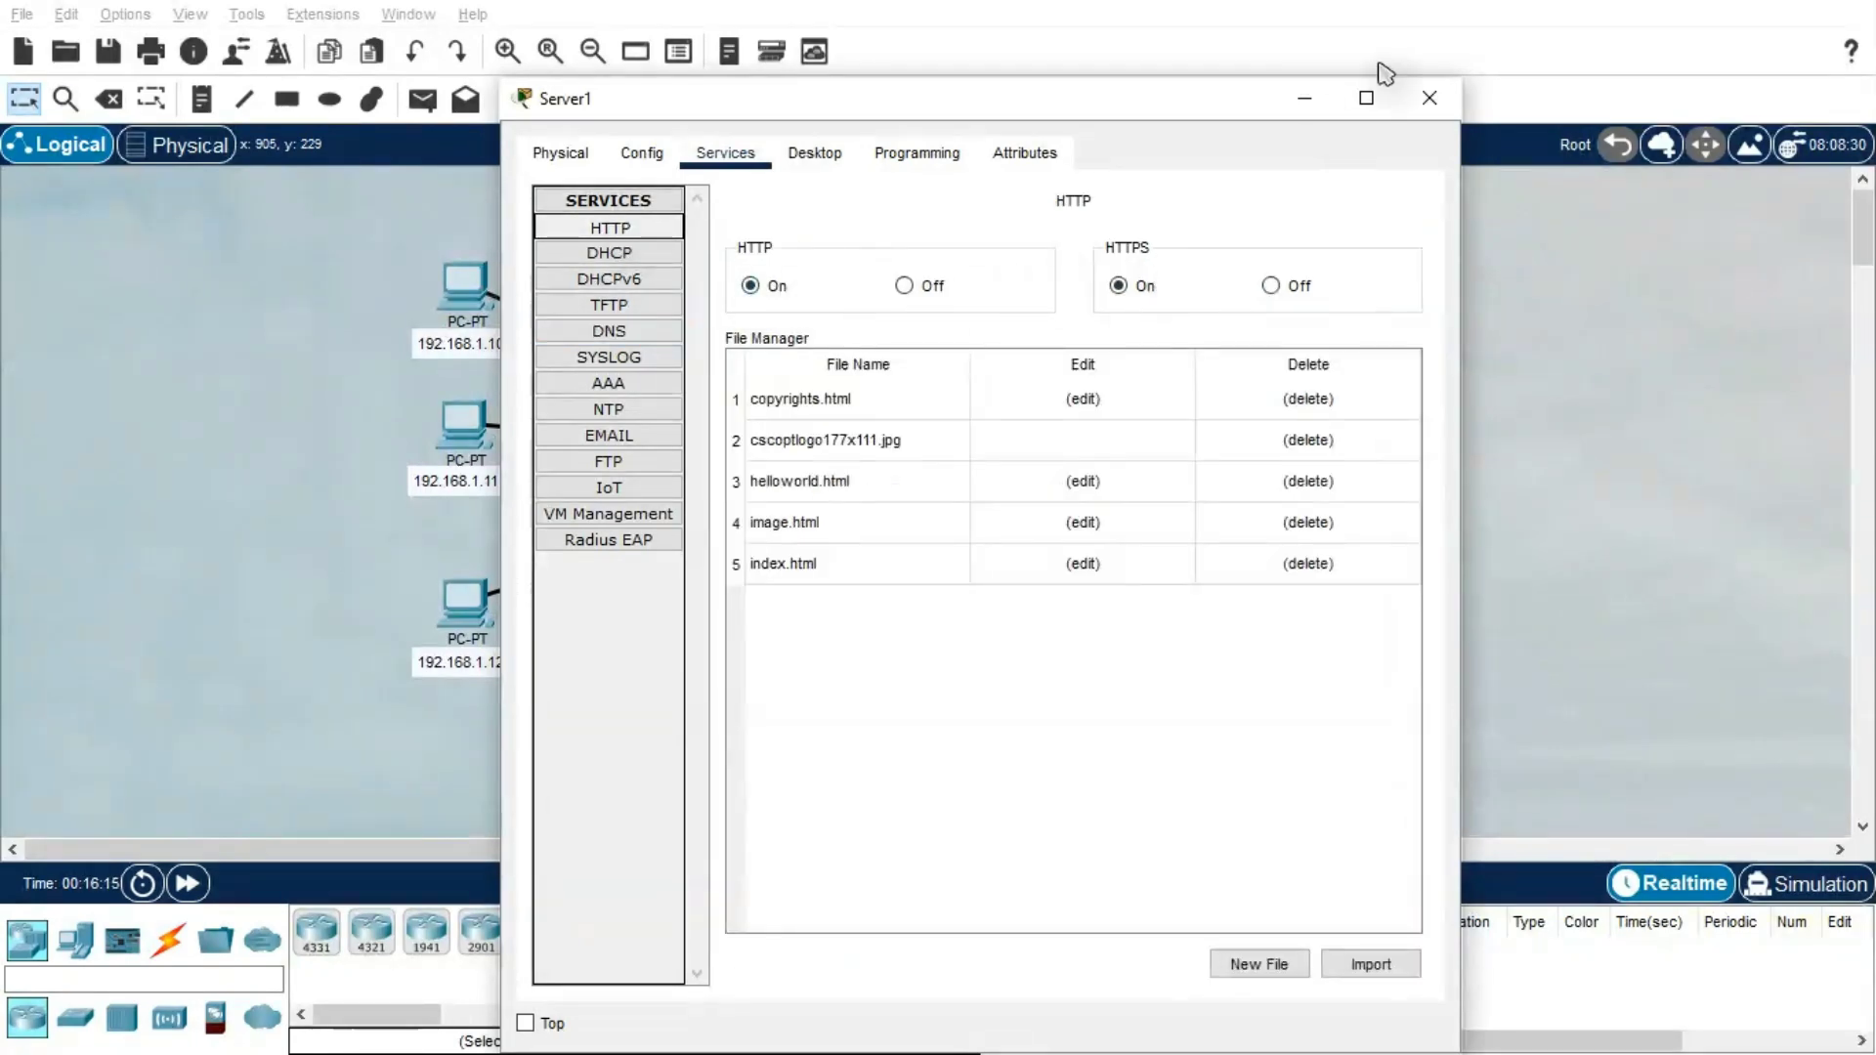
left_click(1428, 98)
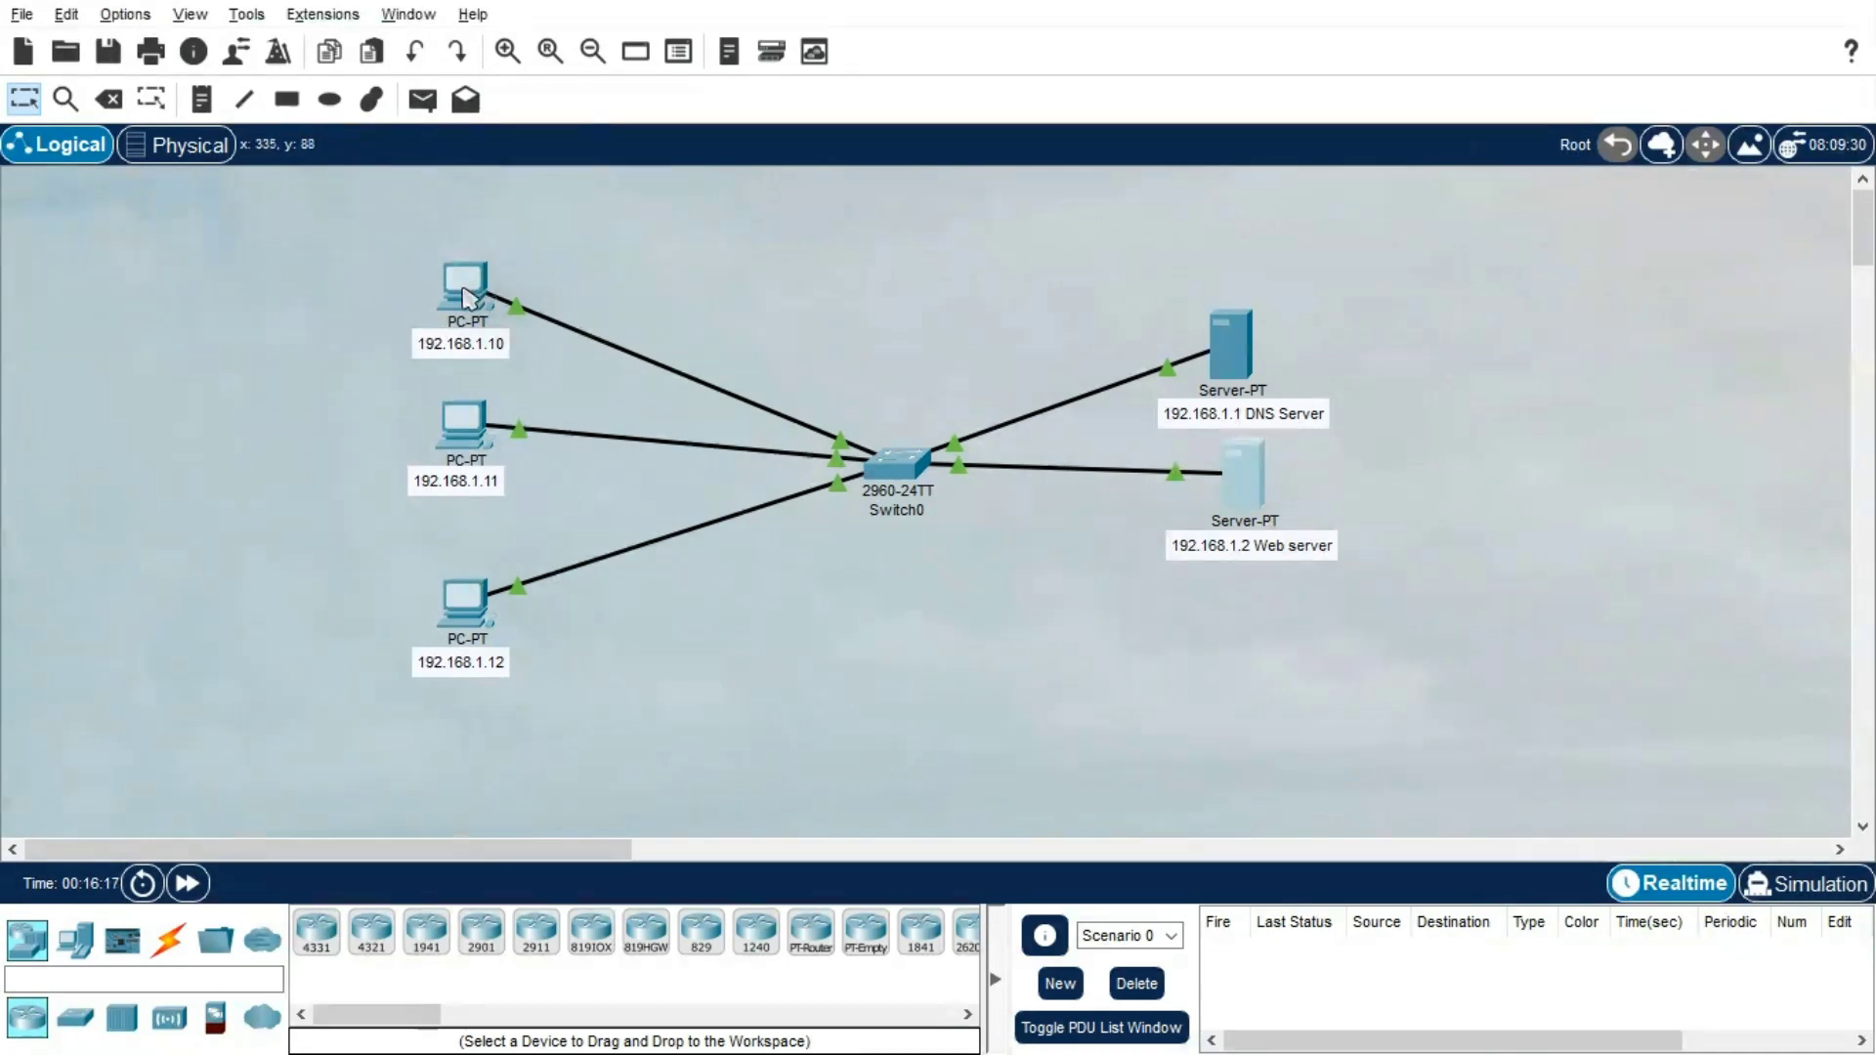
In PC0's web browser, load youtube.com and follow the 'A small page' link
left_click(467, 293)
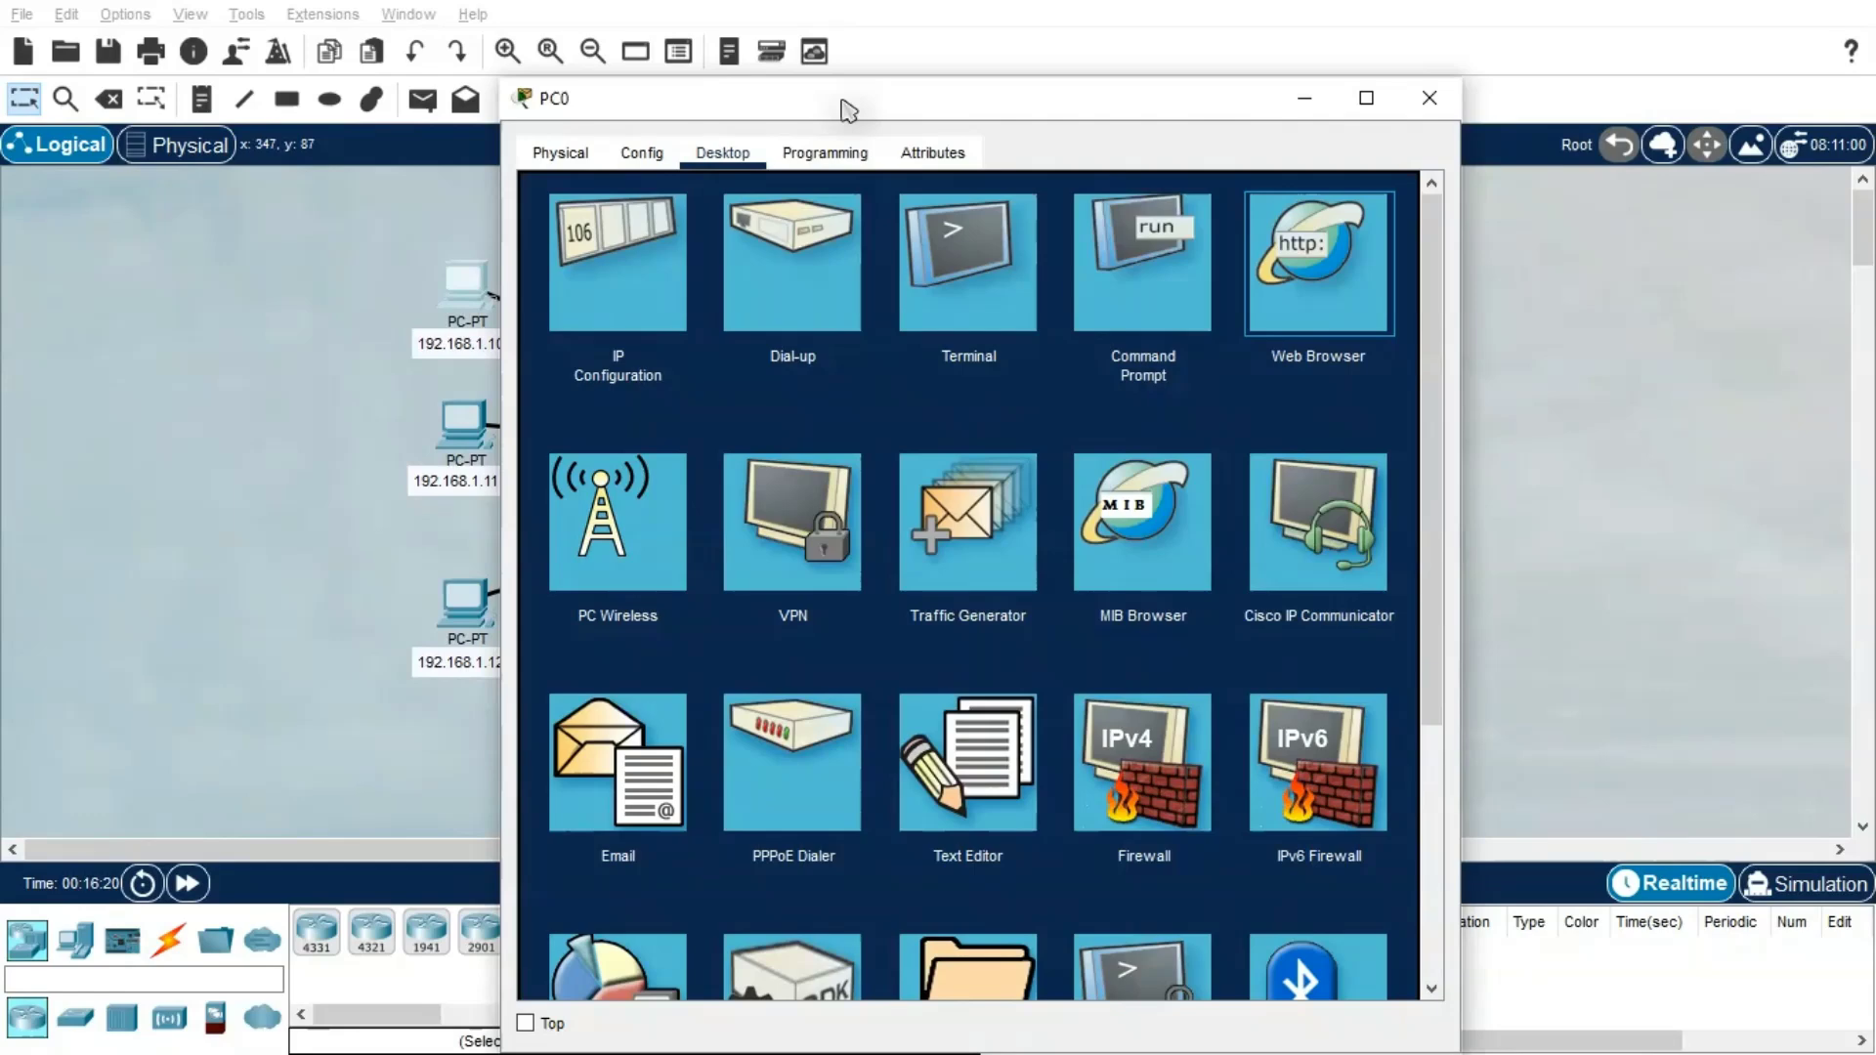
left_click_drag(848, 110, 555, 125)
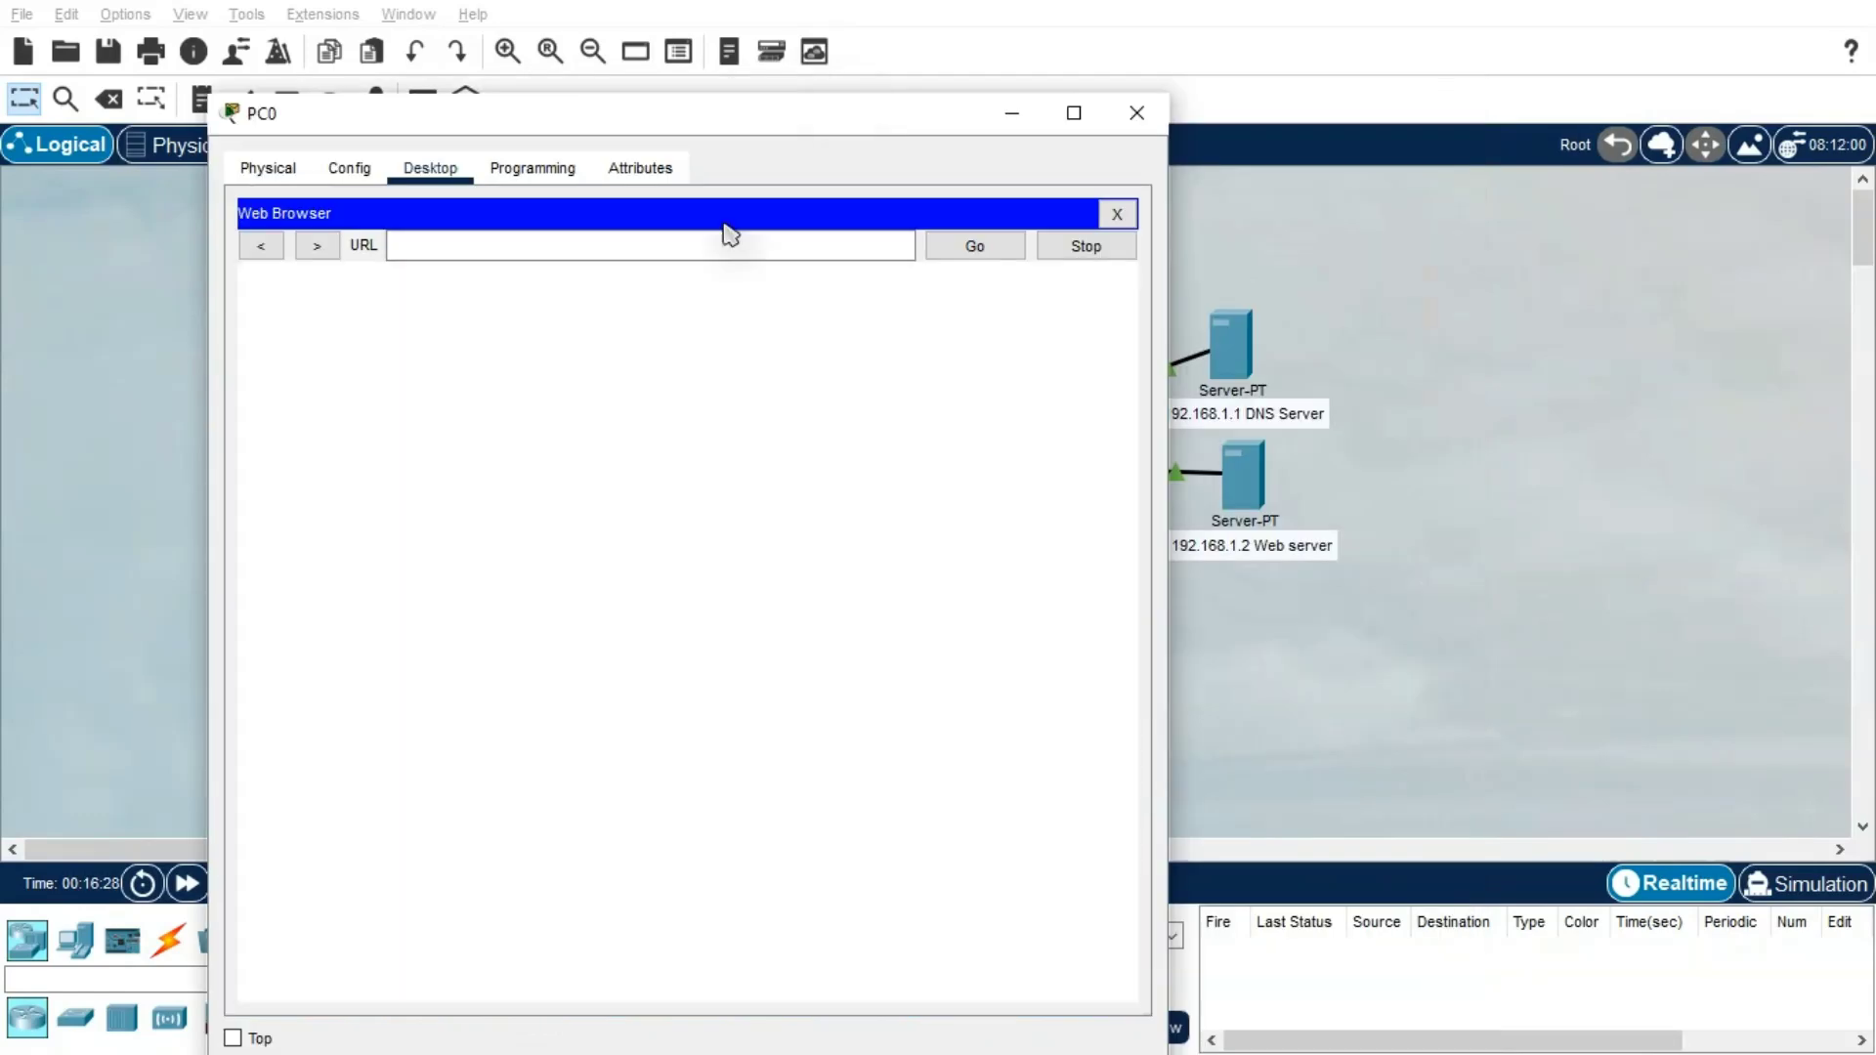
left_click(612, 256)
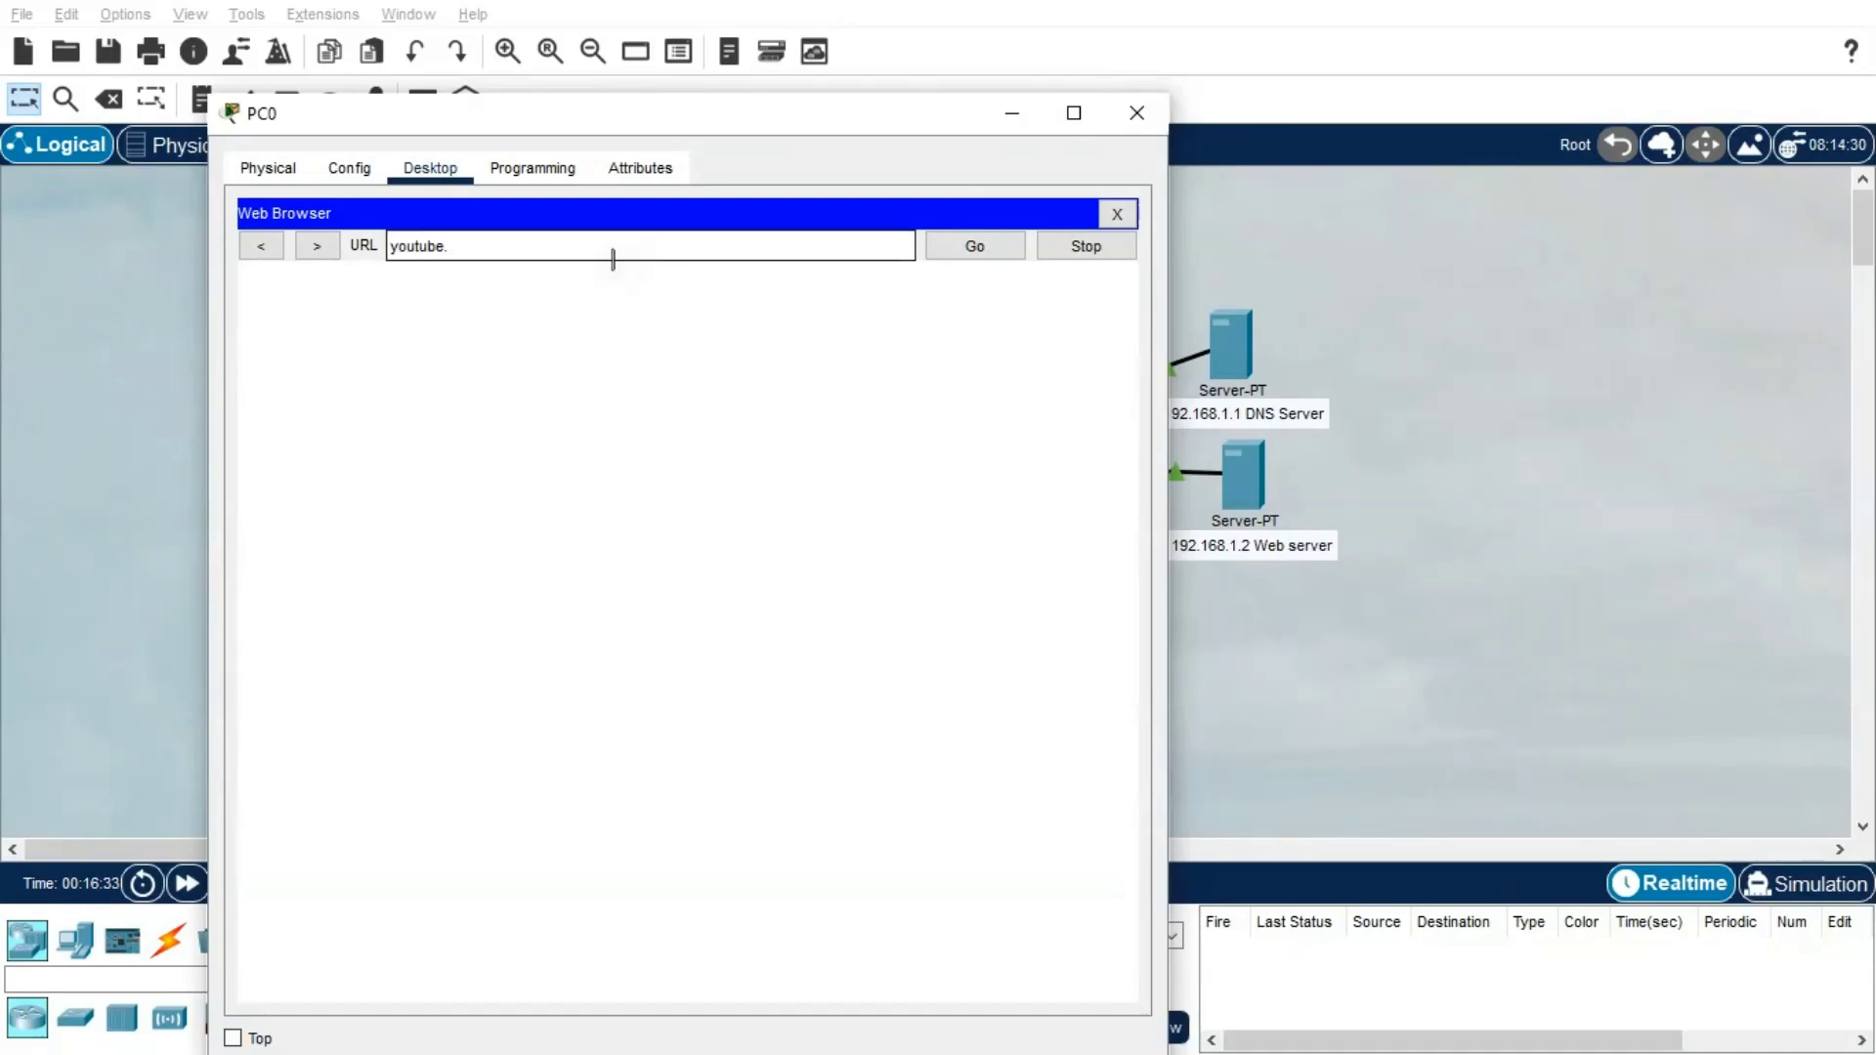
key("Return")
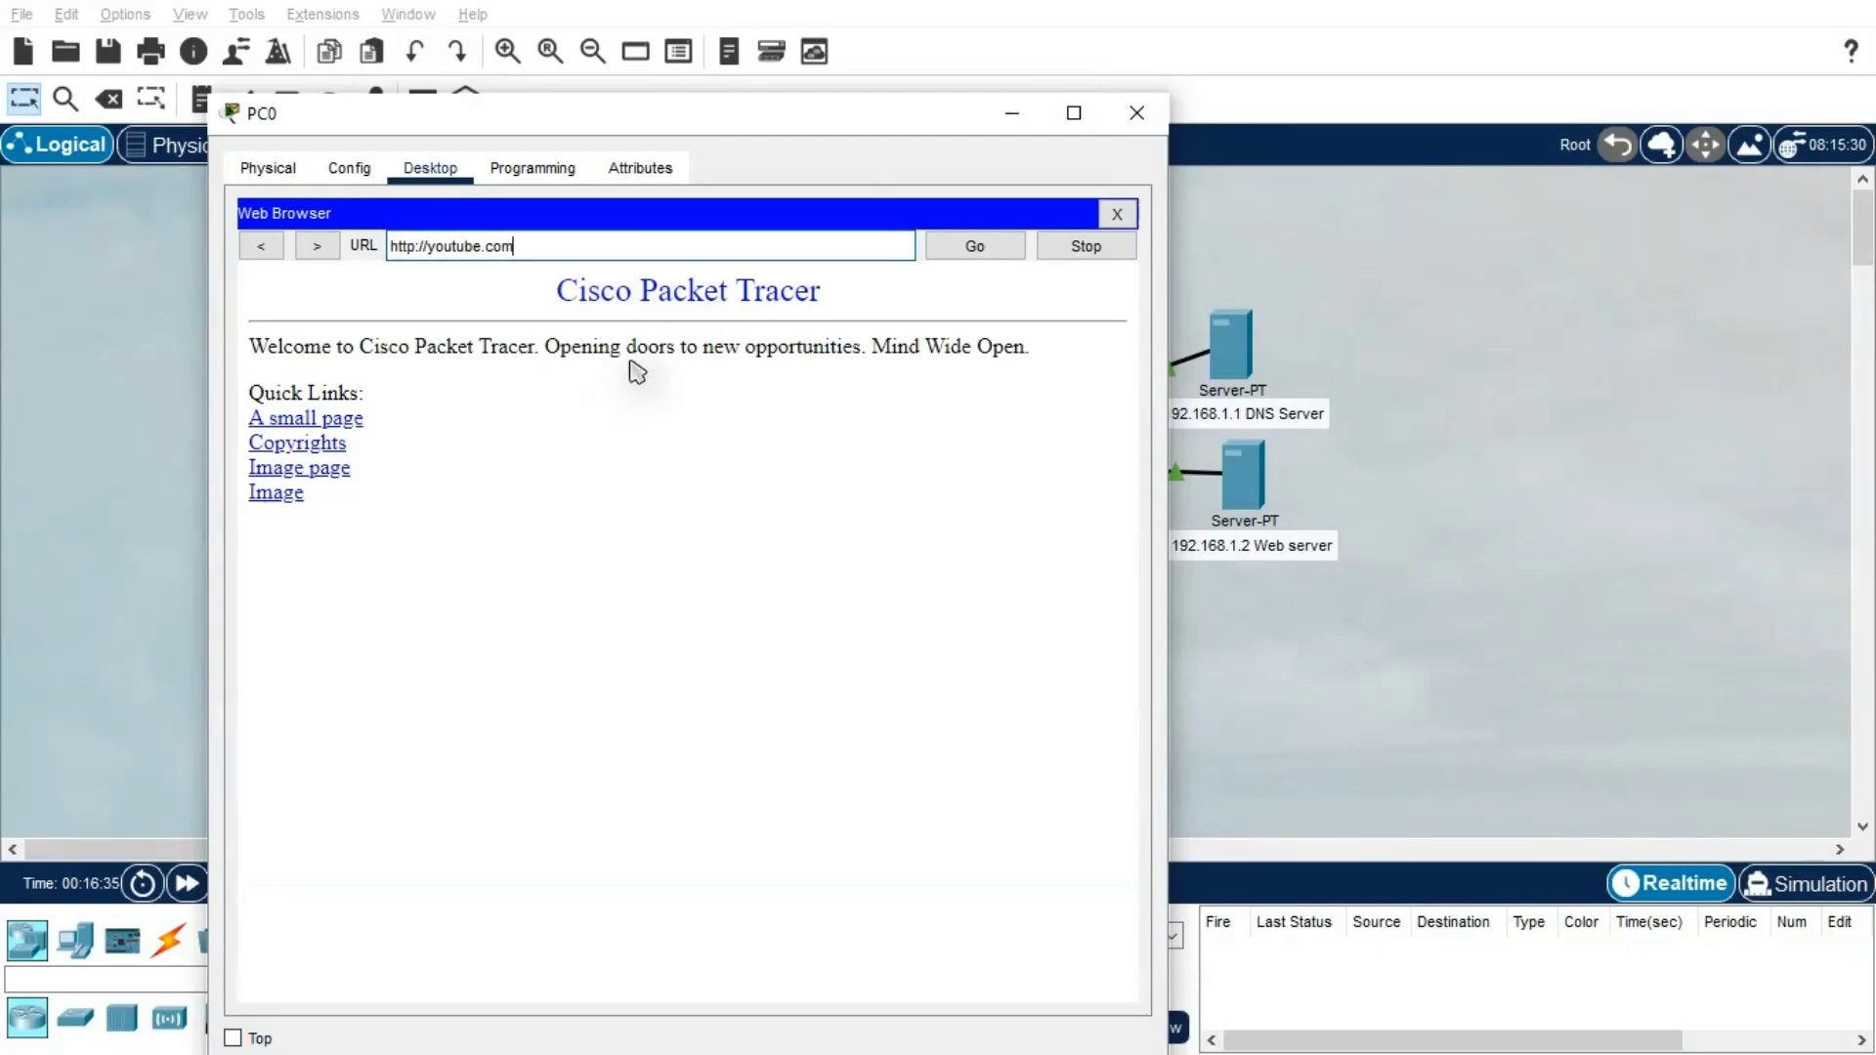
left_click(325, 420)
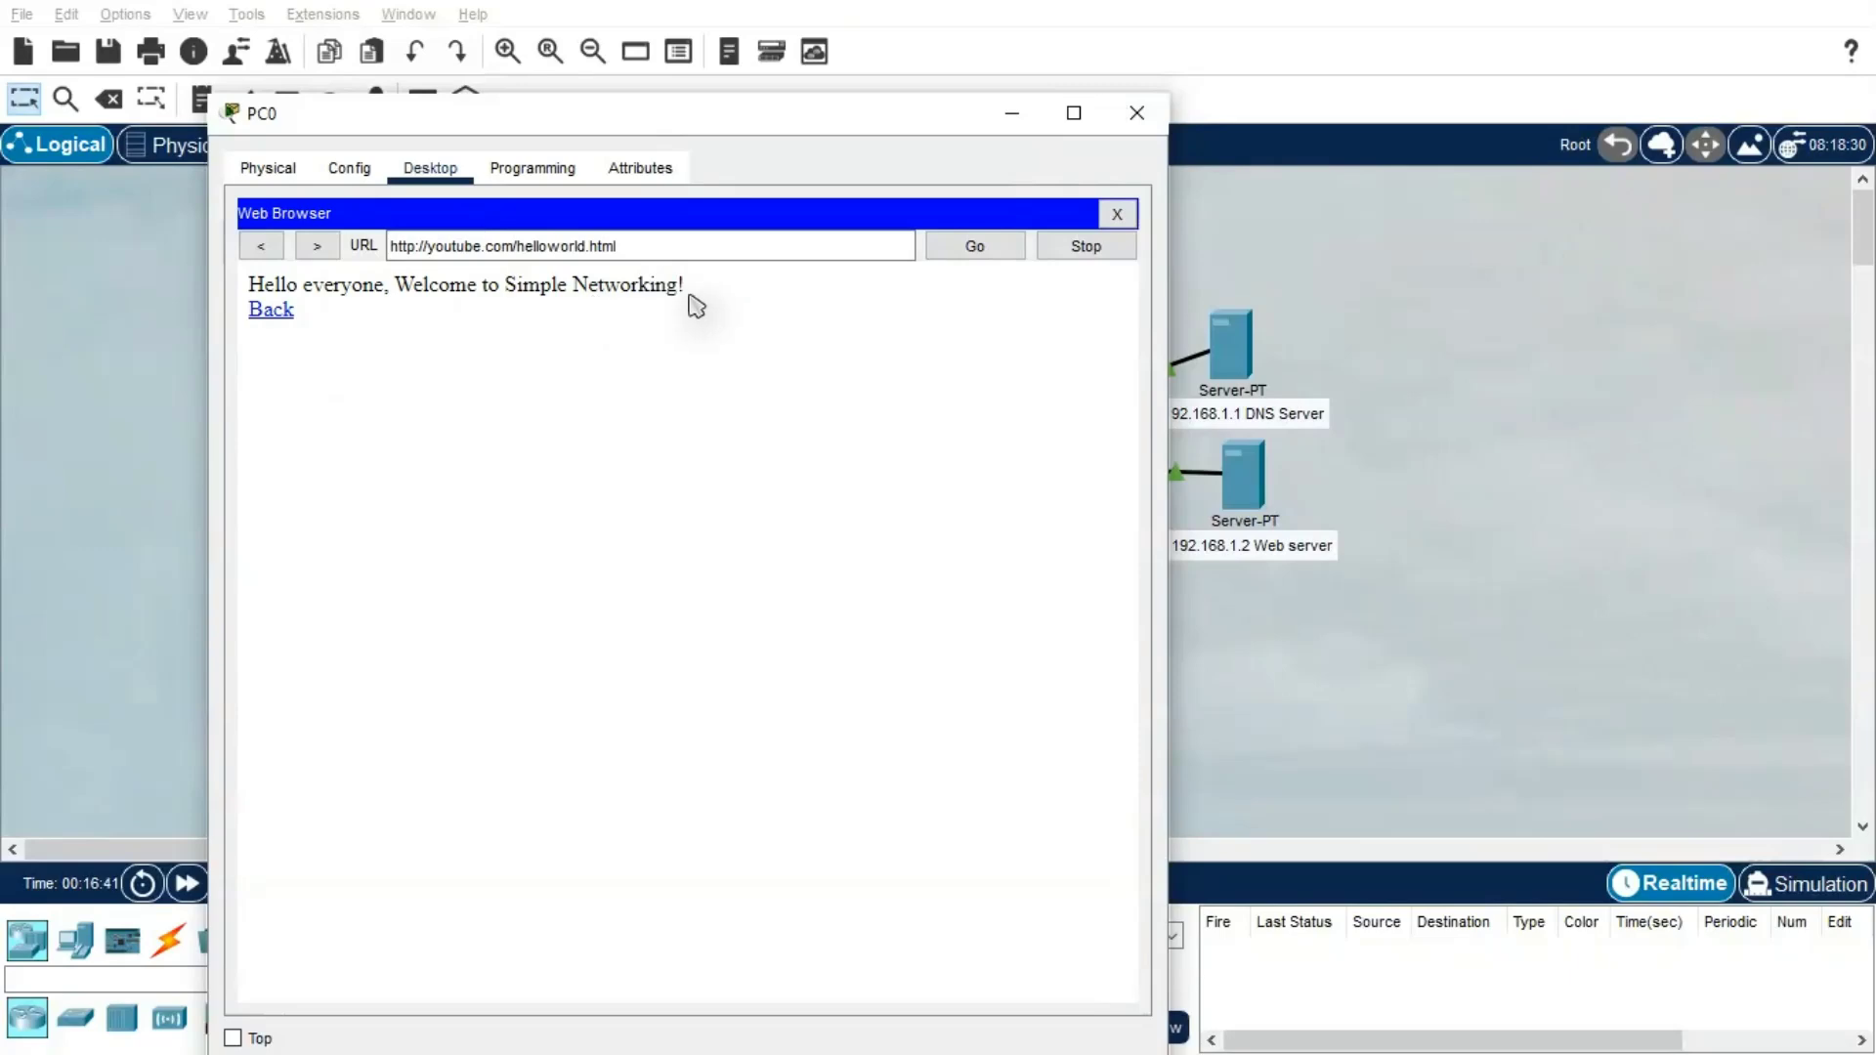
left_click(1012, 115)
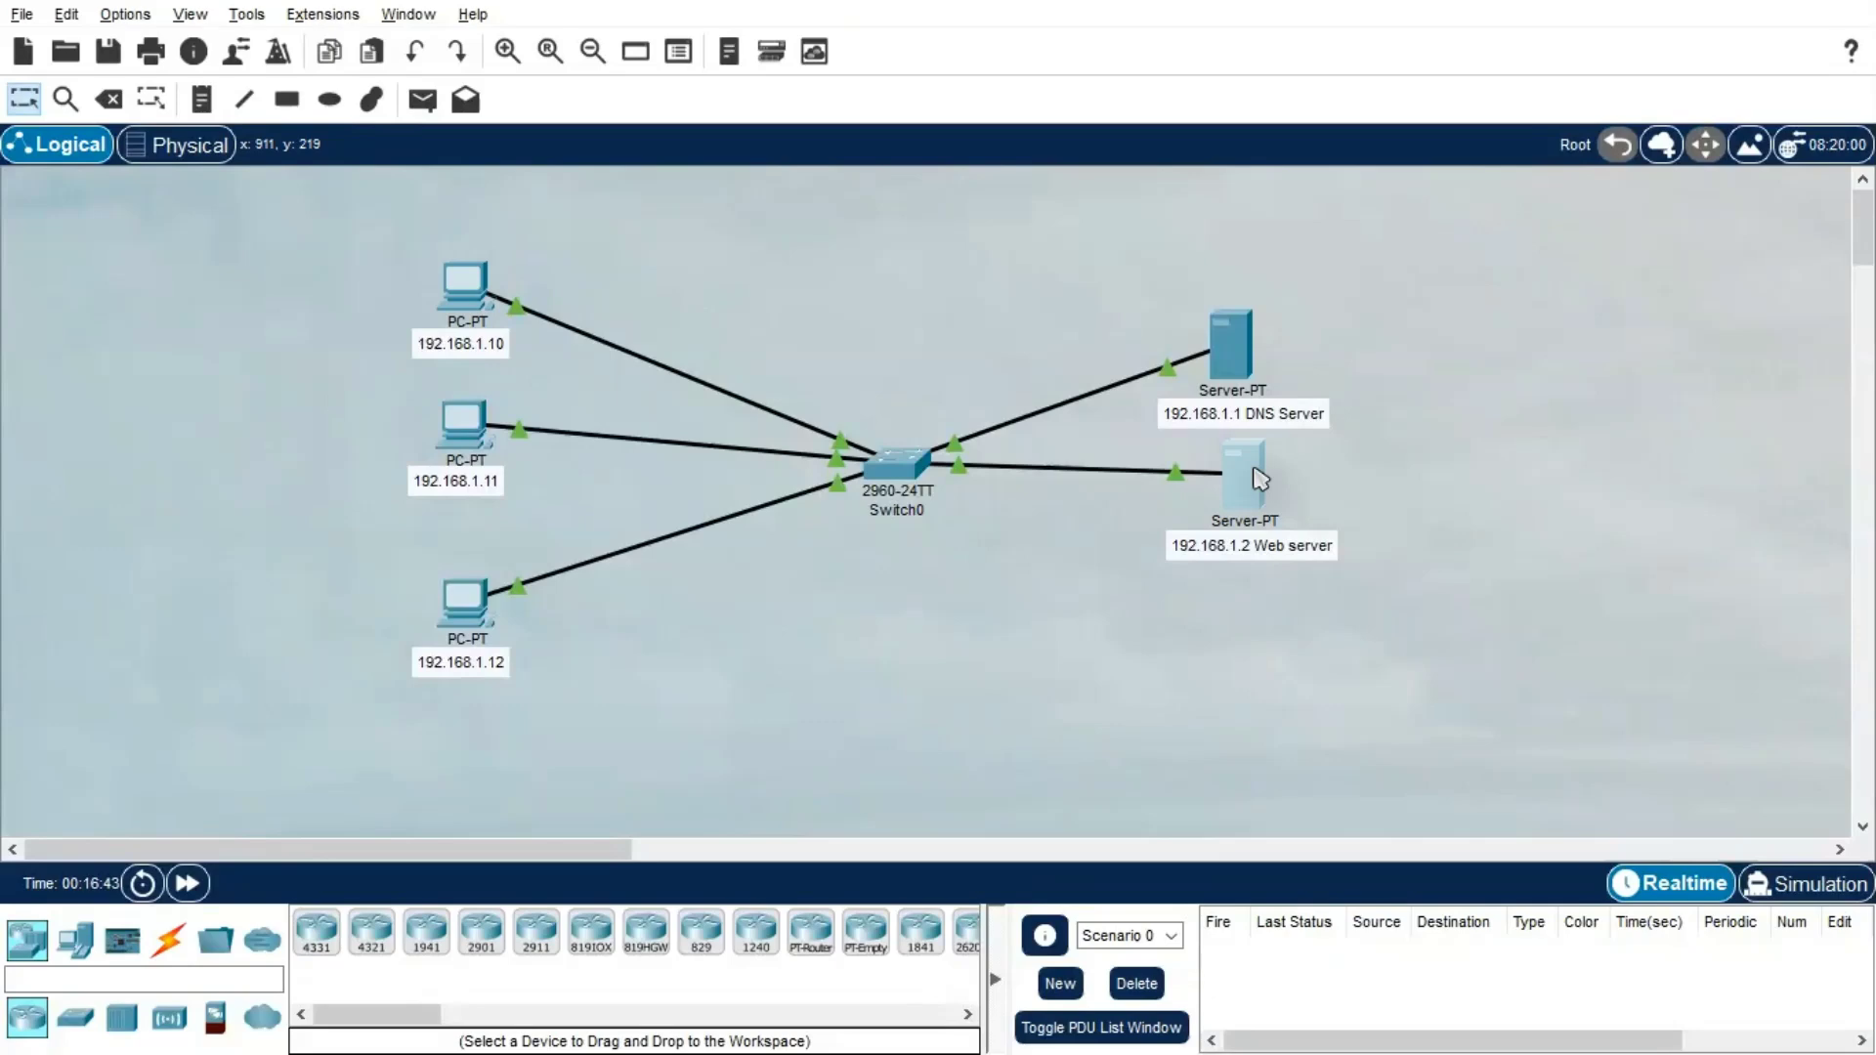
Set the DNS server's record type to CNAME and bring up the Windows Run box
left_click(1230, 344)
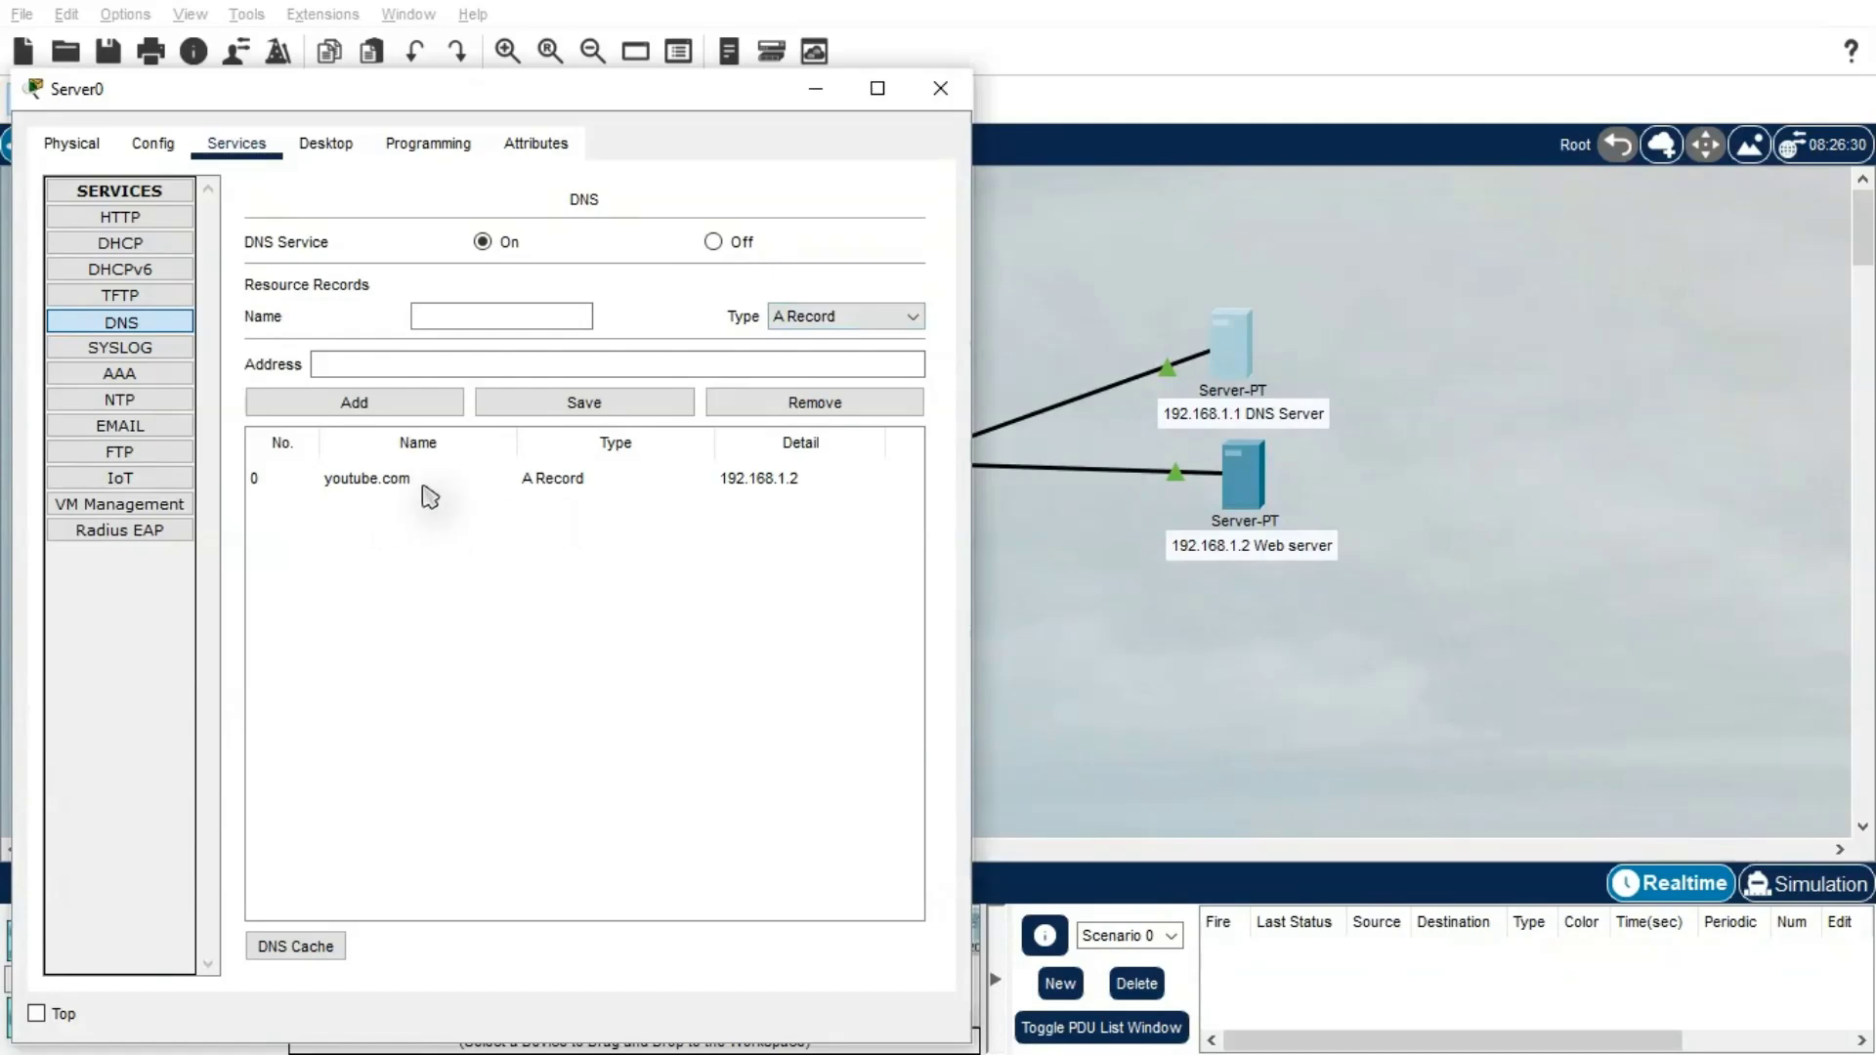
left_click(835, 322)
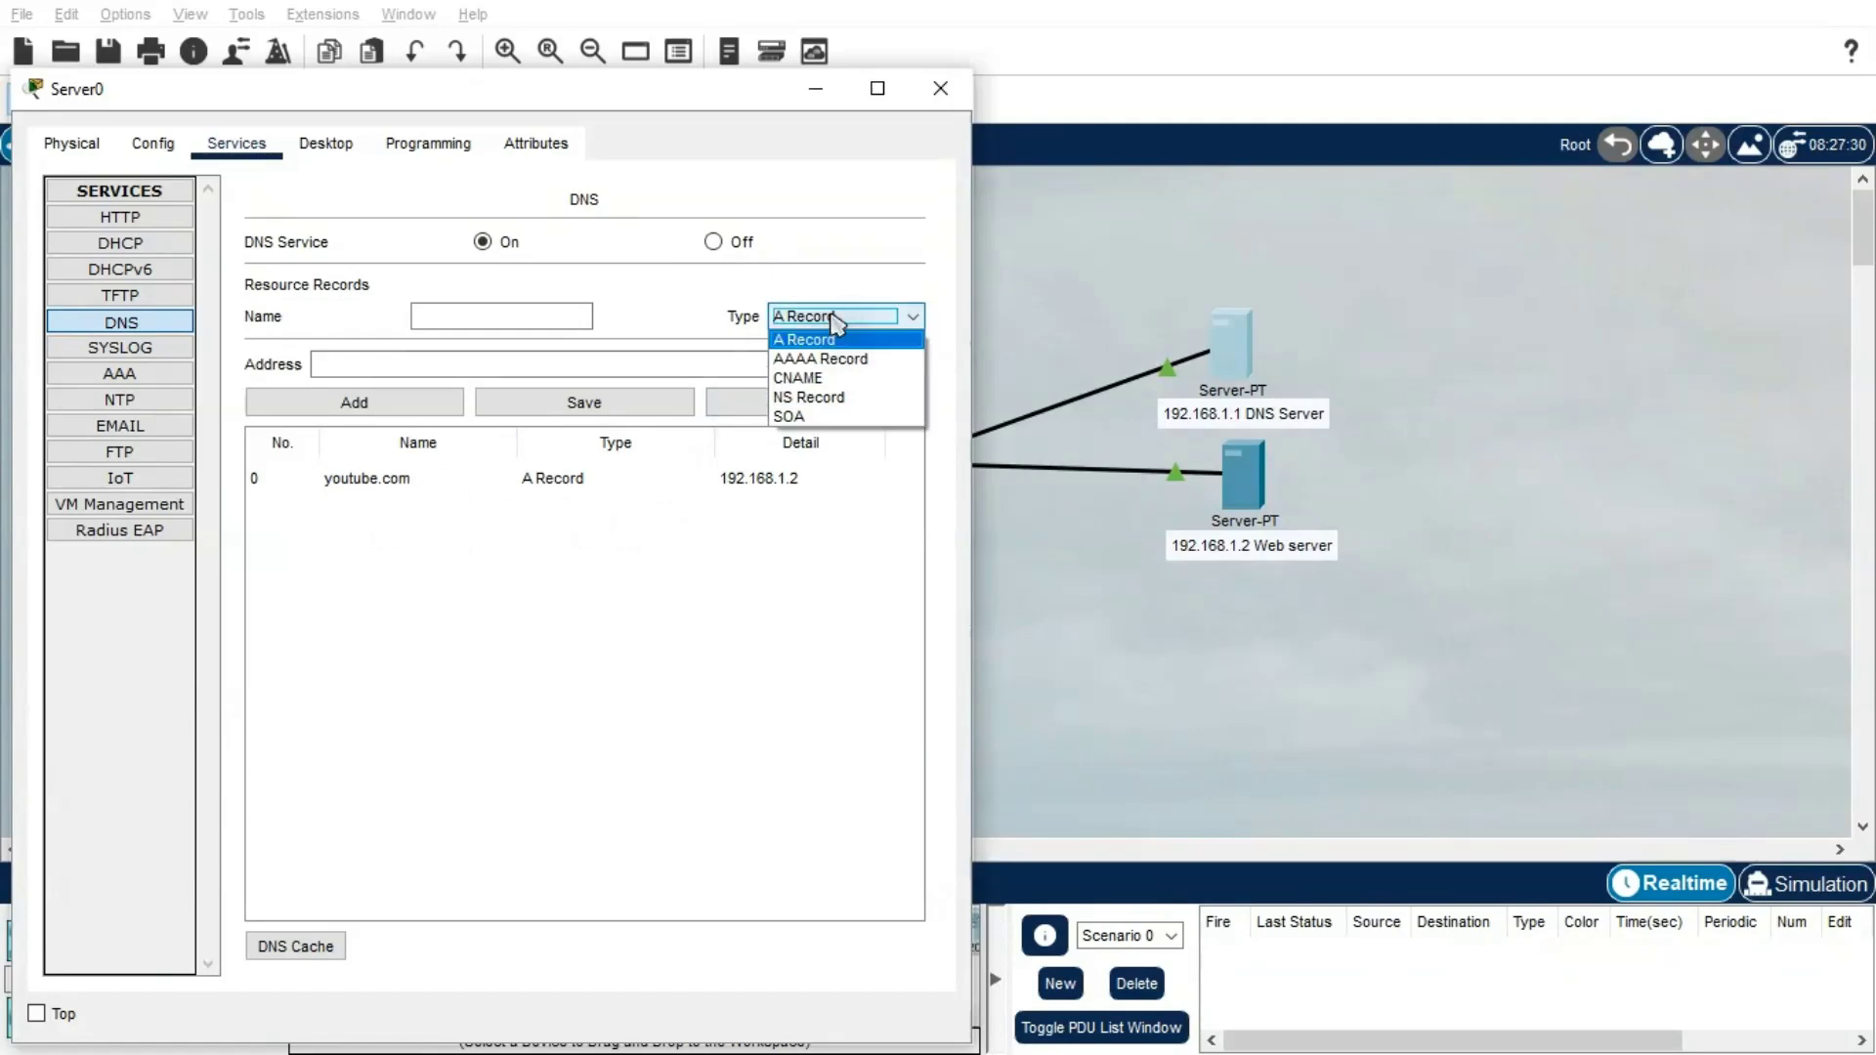
left_click(835, 379)
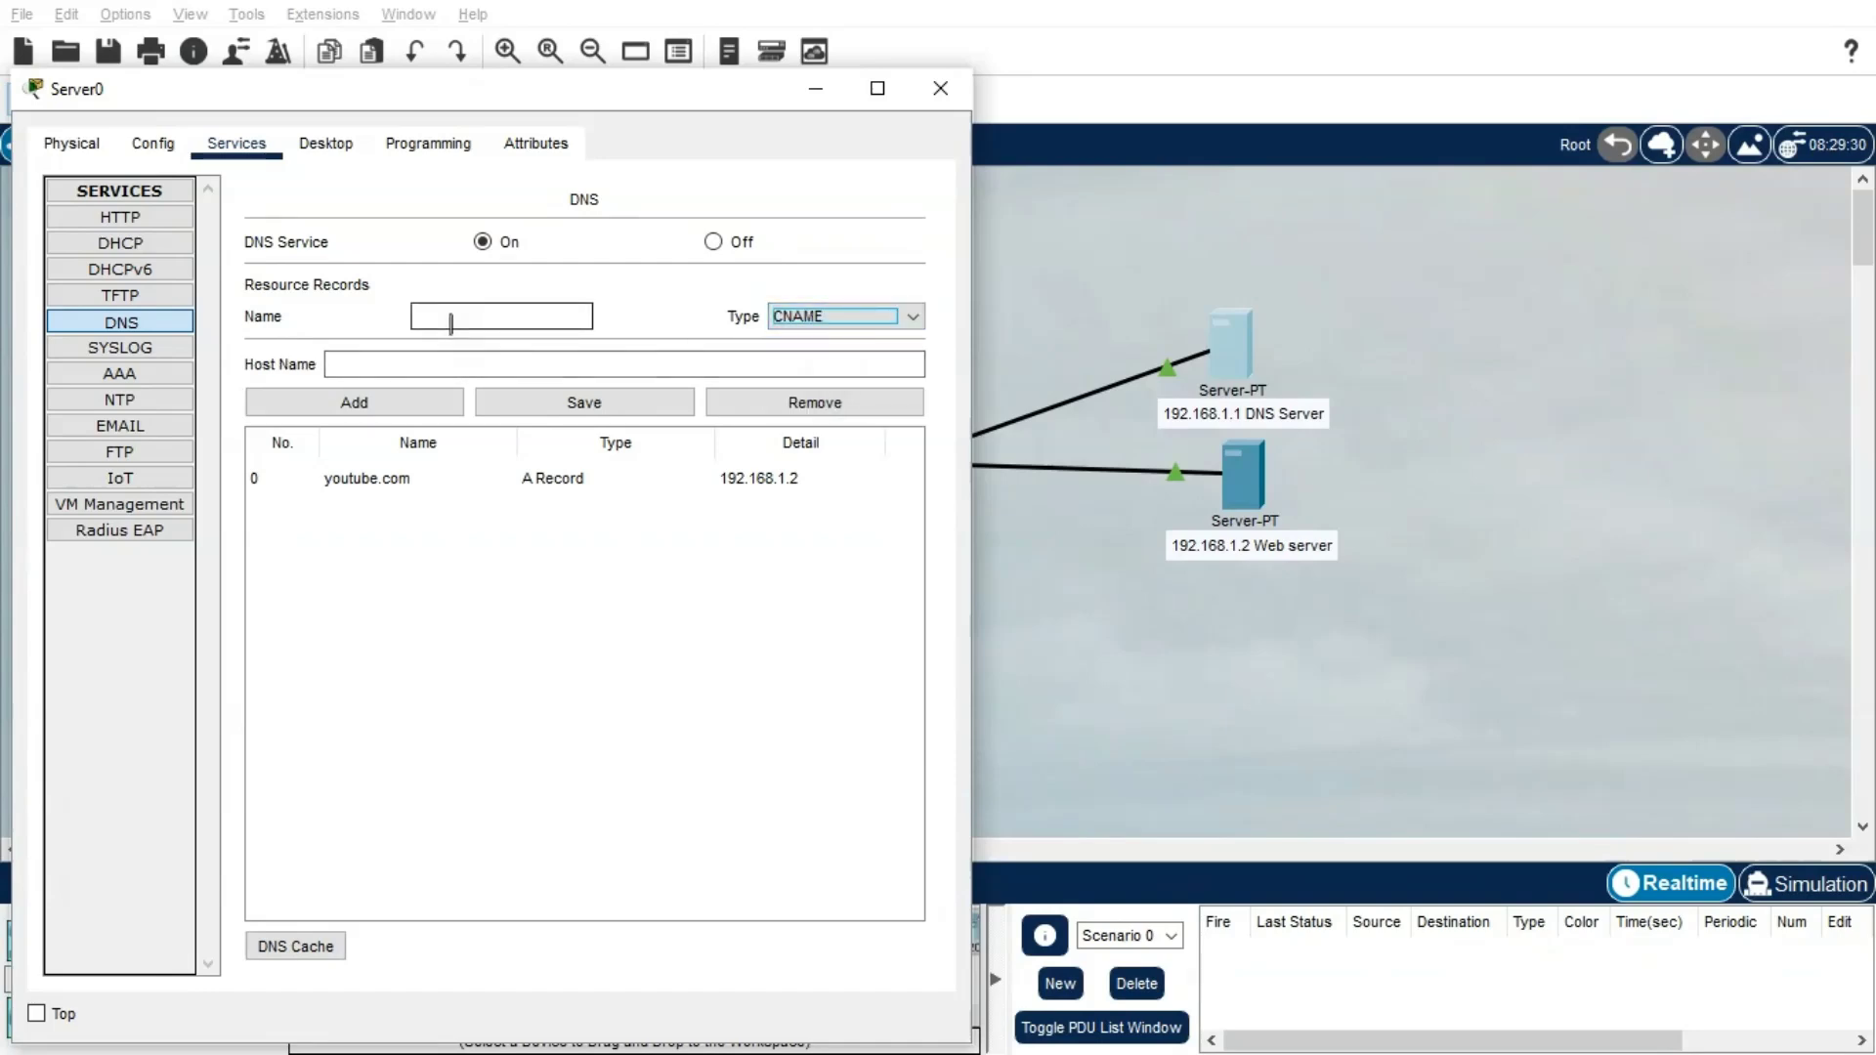
key("super+r")
Launch Notepad and write 'abc.com >>>' and 'xyz.com' on two lines
type("n")
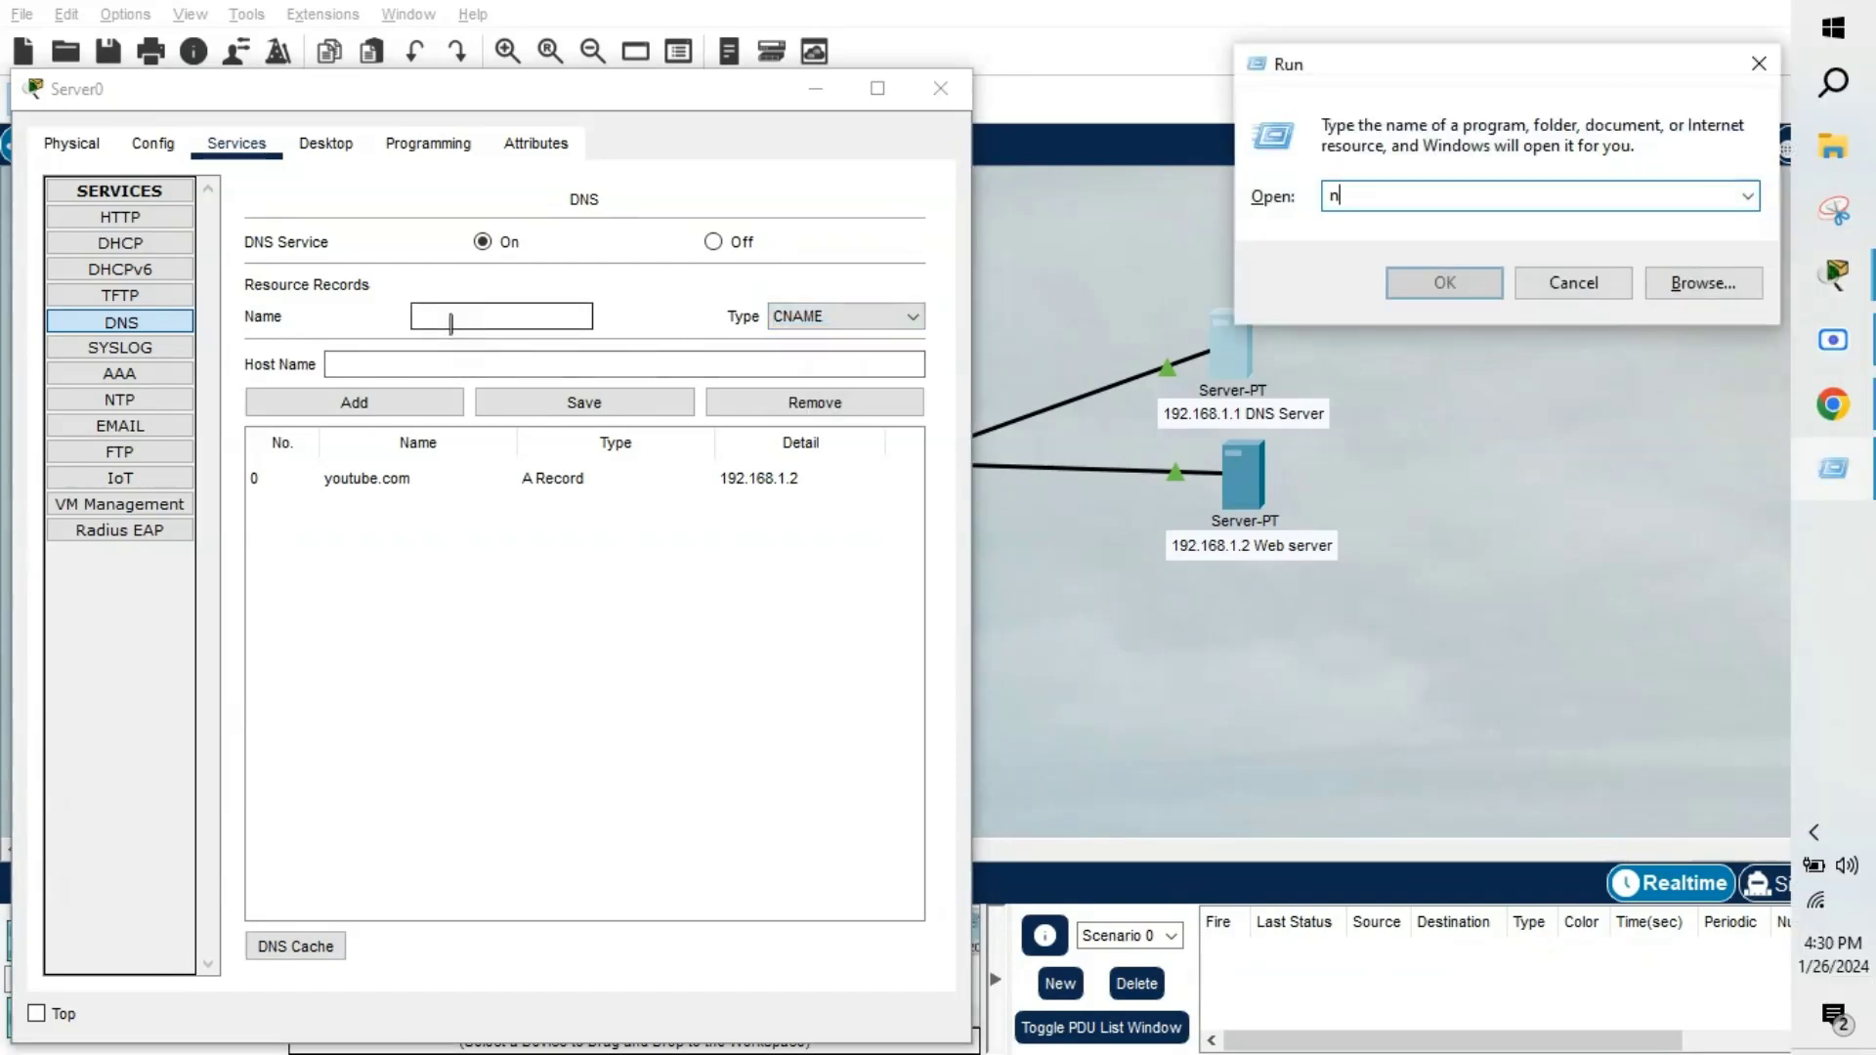
type("otepad")
key("Return")
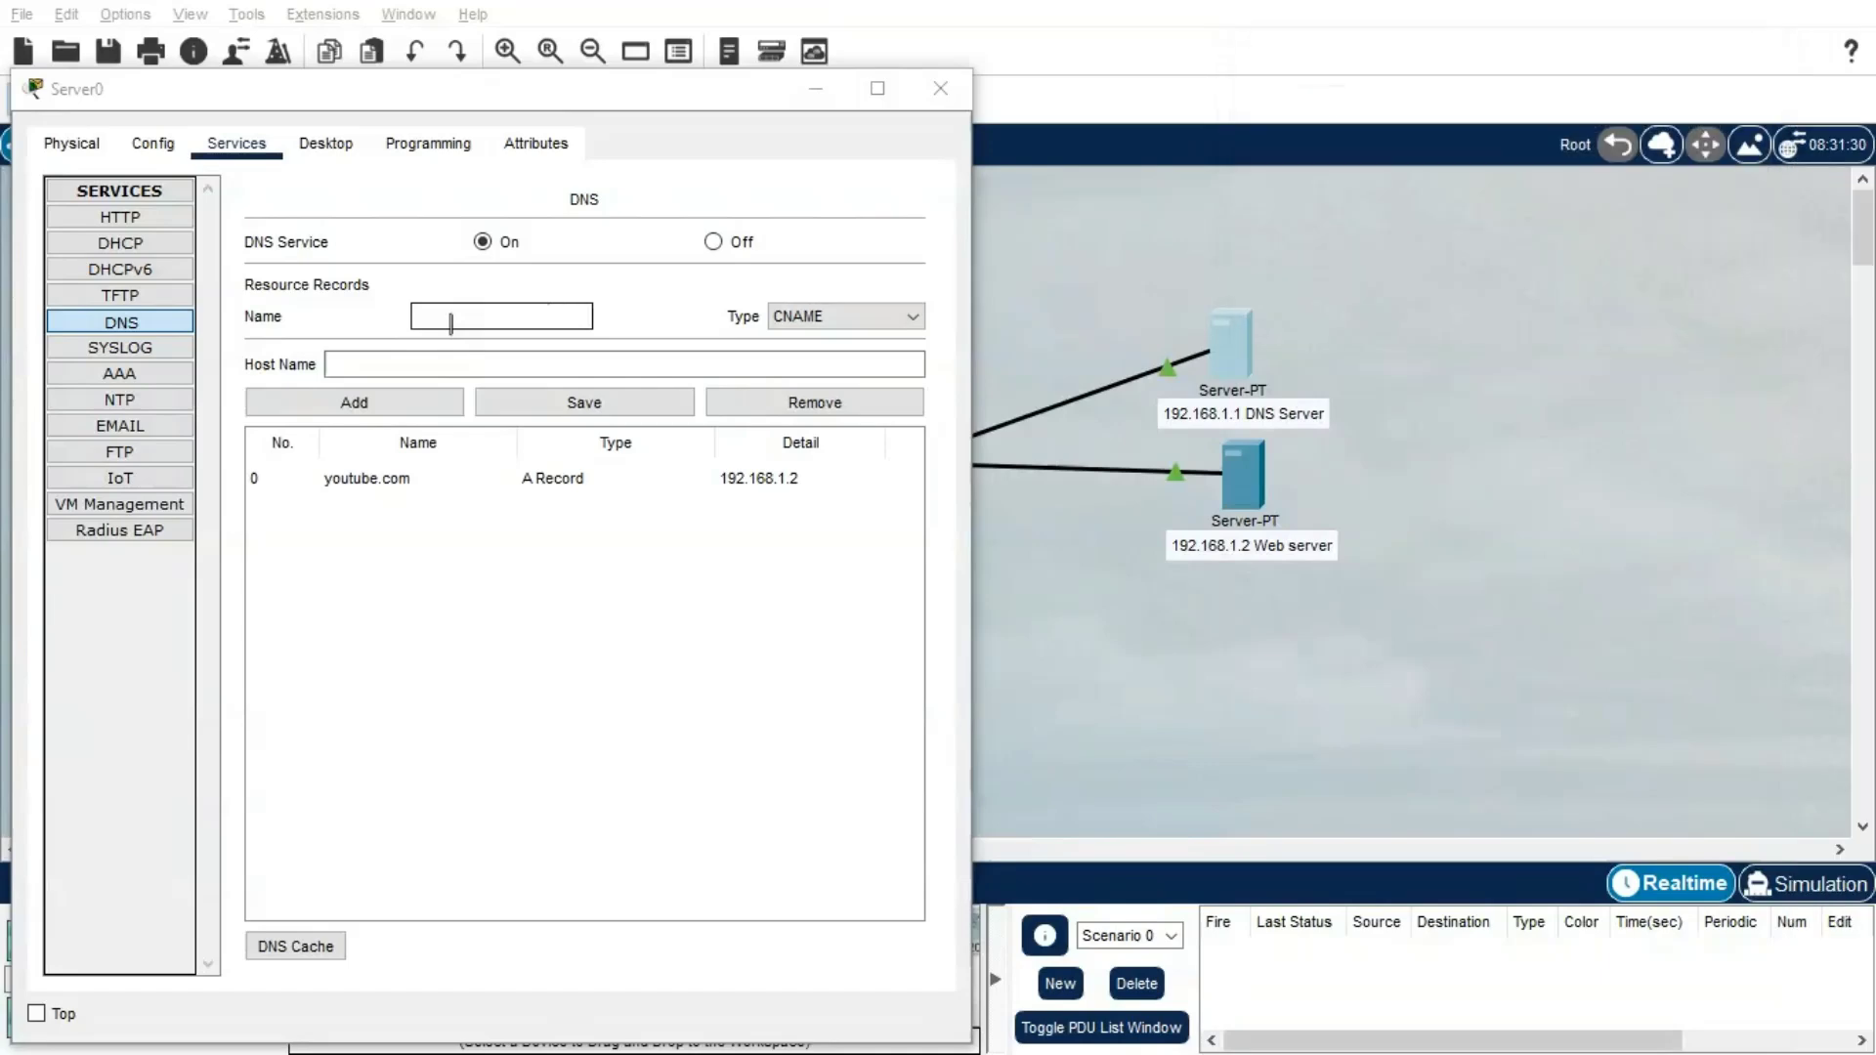
type("abc")
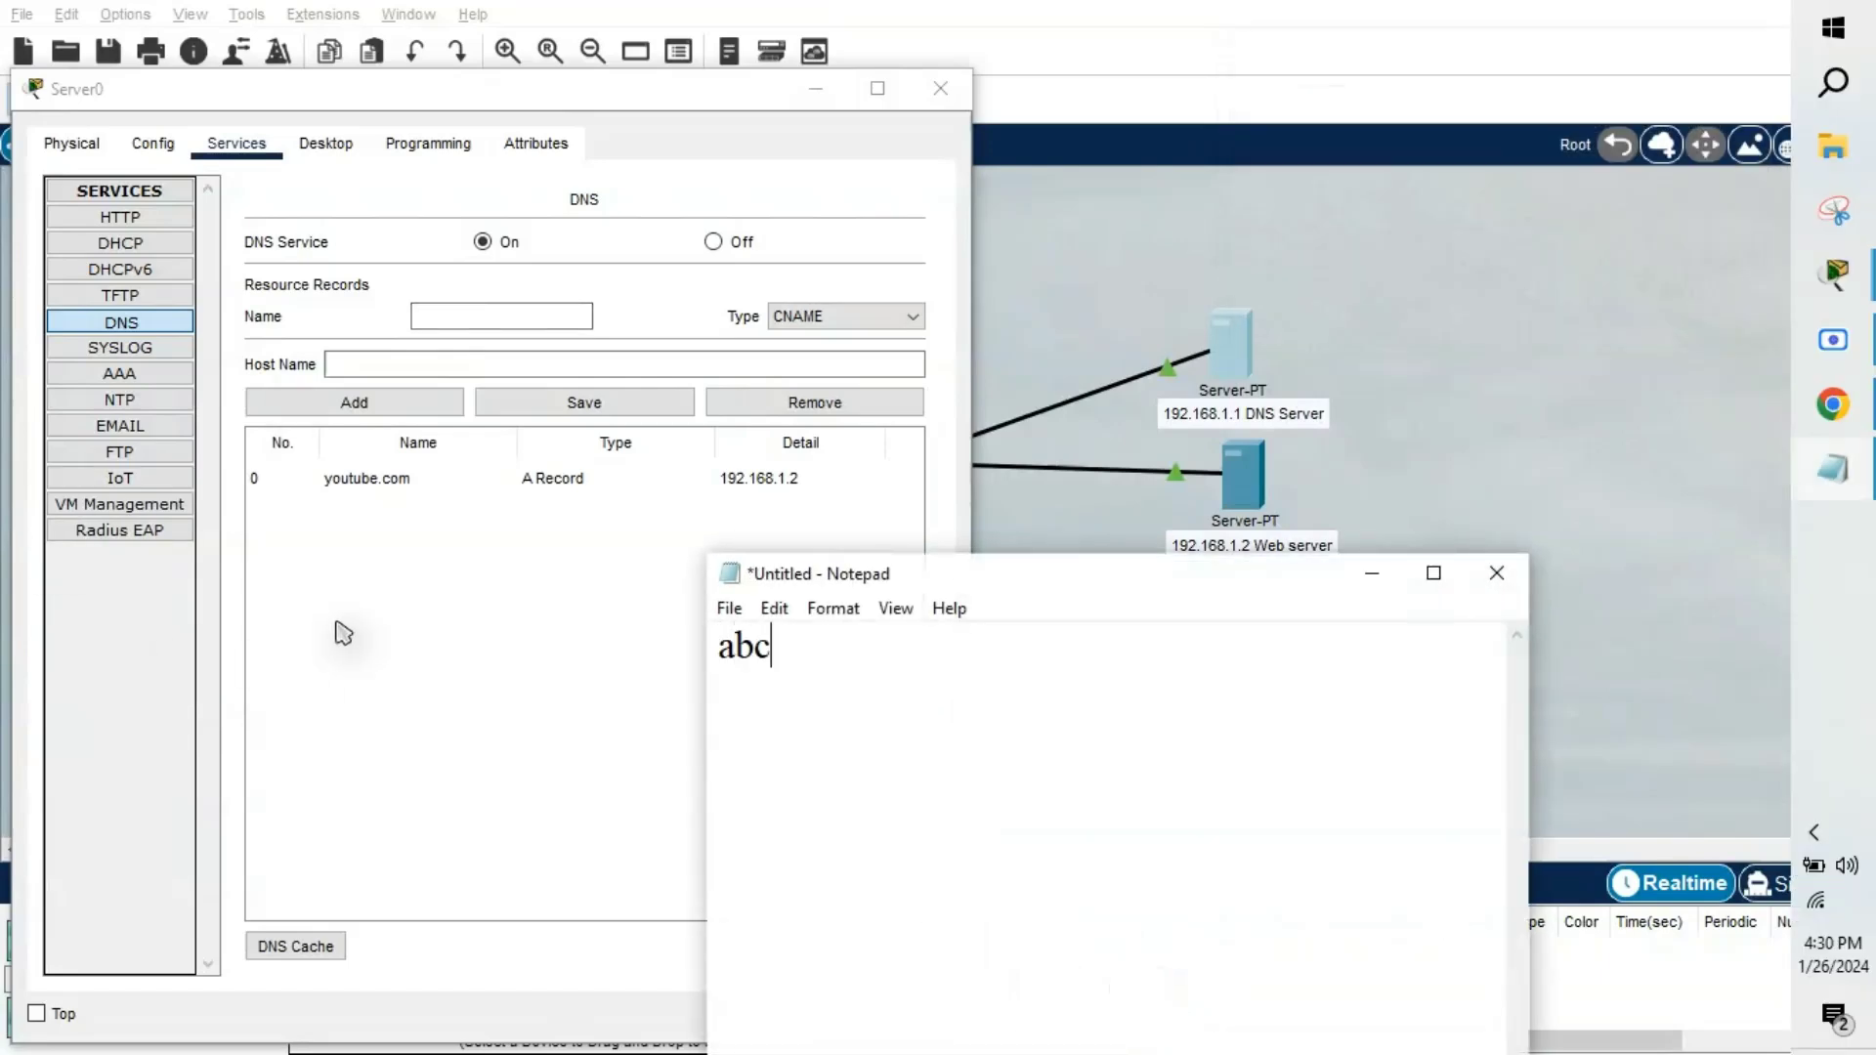
type(".com >>>")
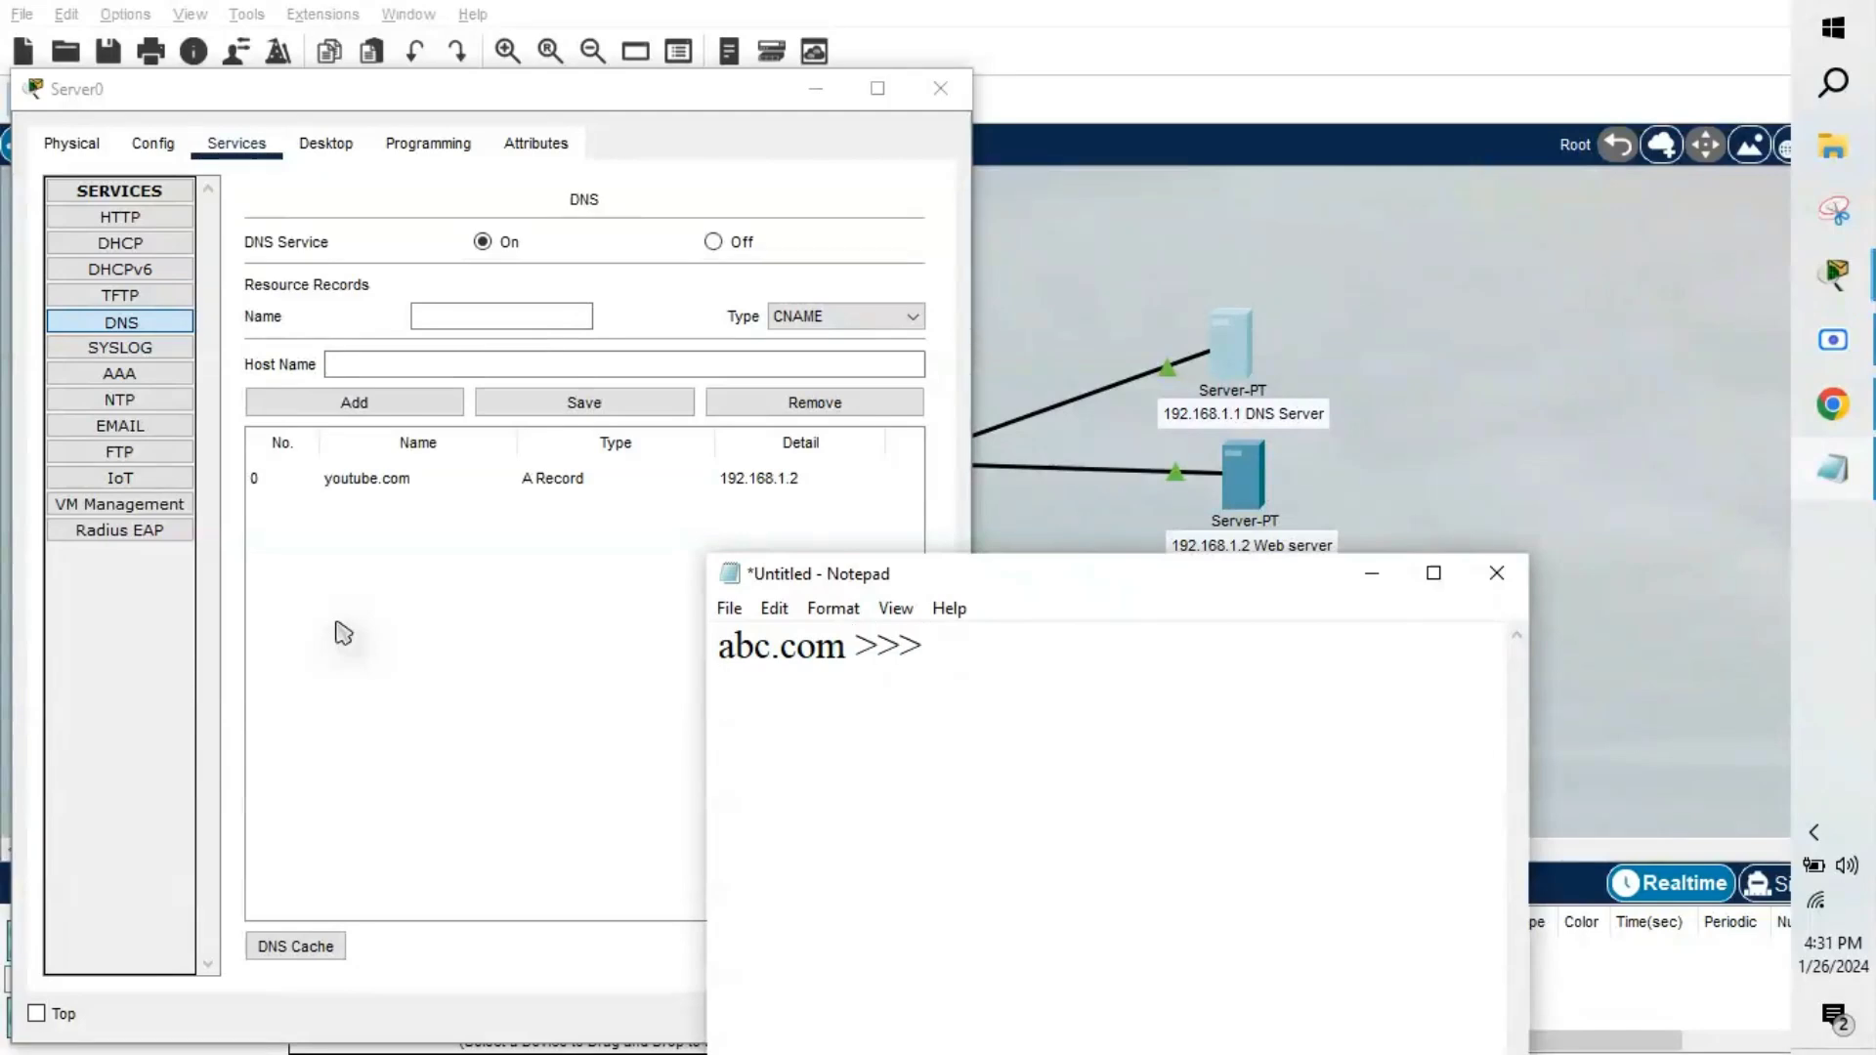
type("xyz.com")
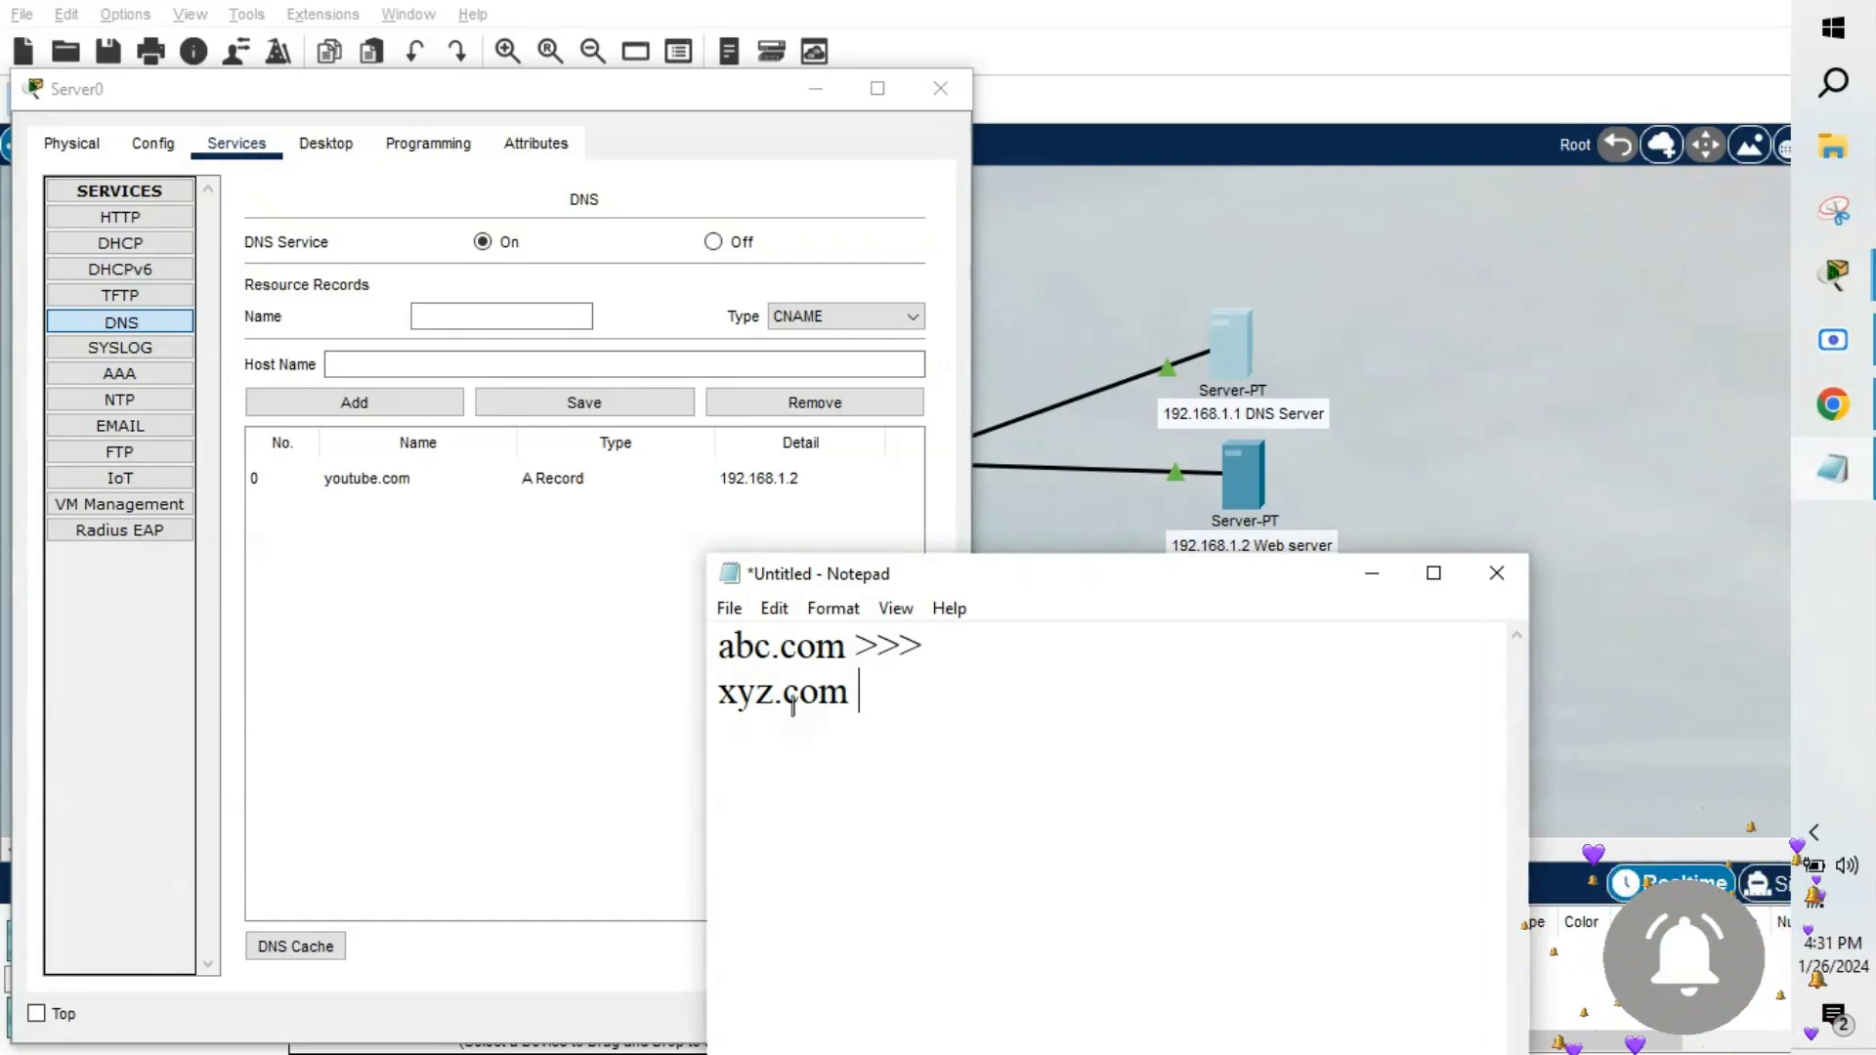
Highlight abc.com and xyz.com in the note, then go back to the DNS Name field
left_click_drag(933, 644, 715, 633)
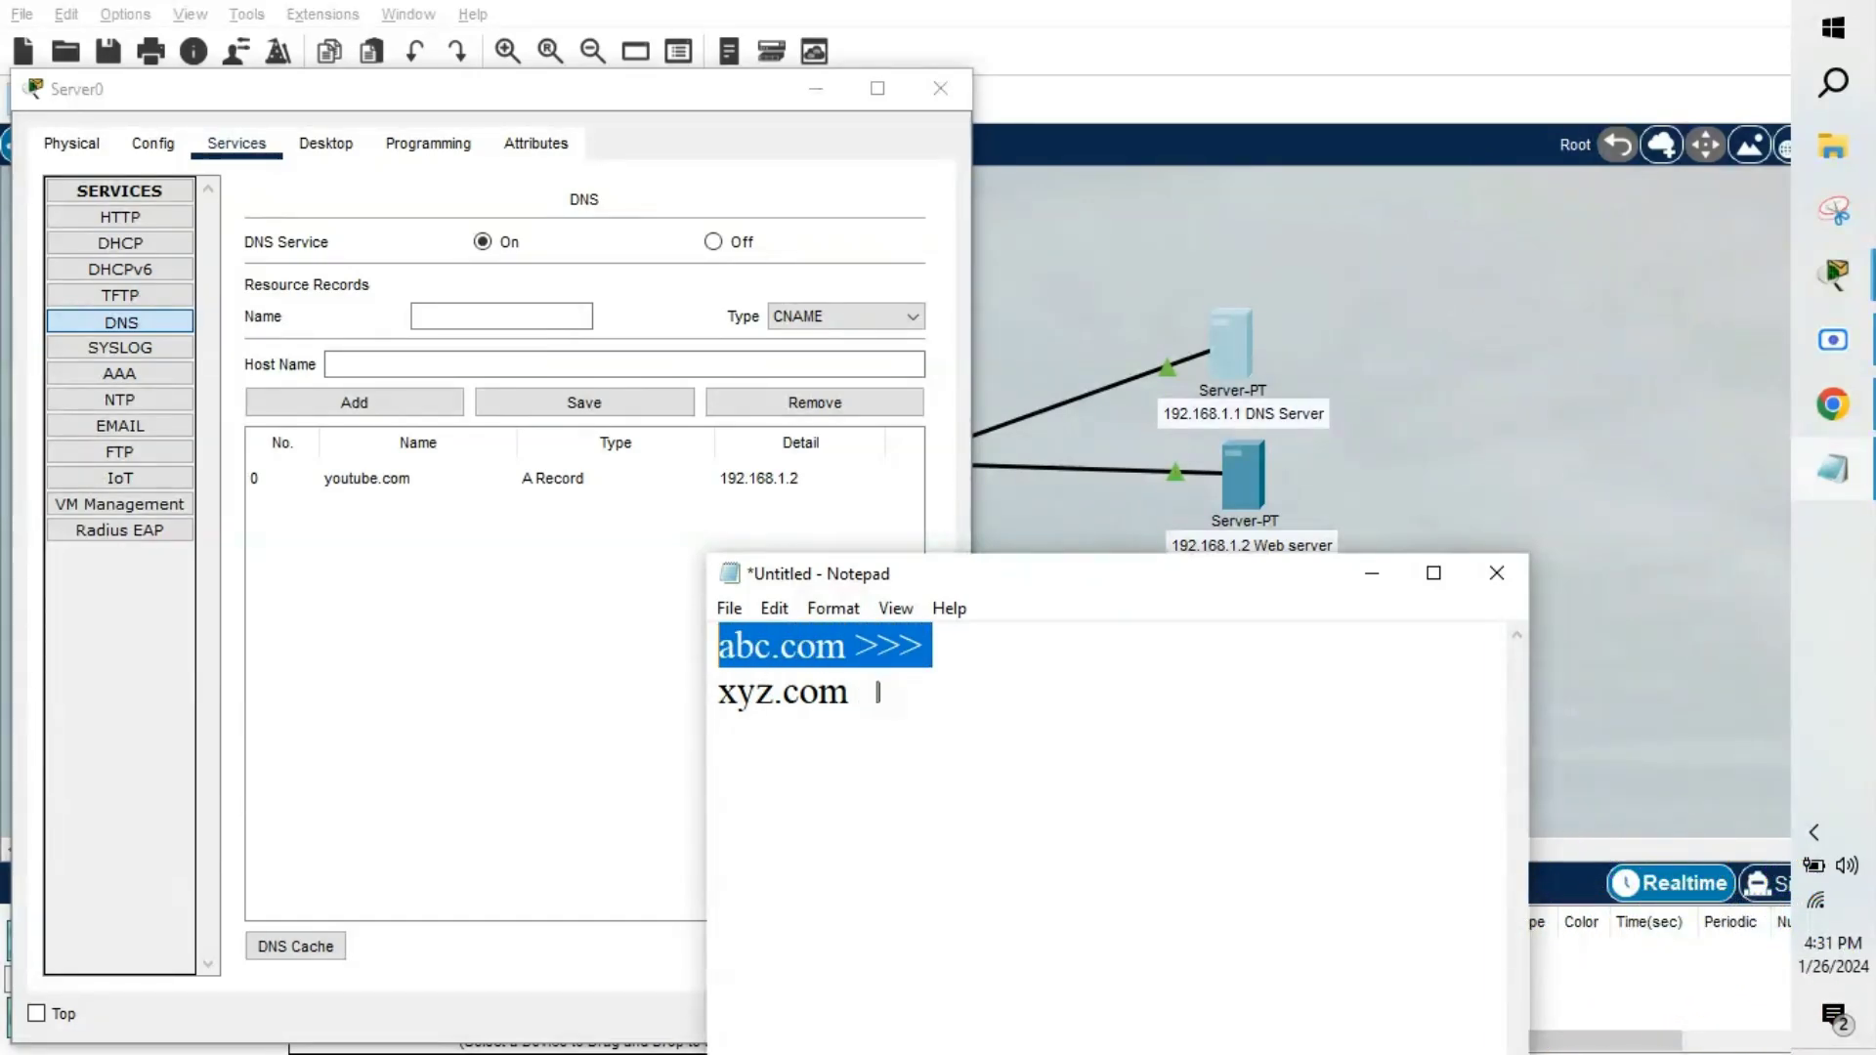
left_click_drag(878, 693, 728, 693)
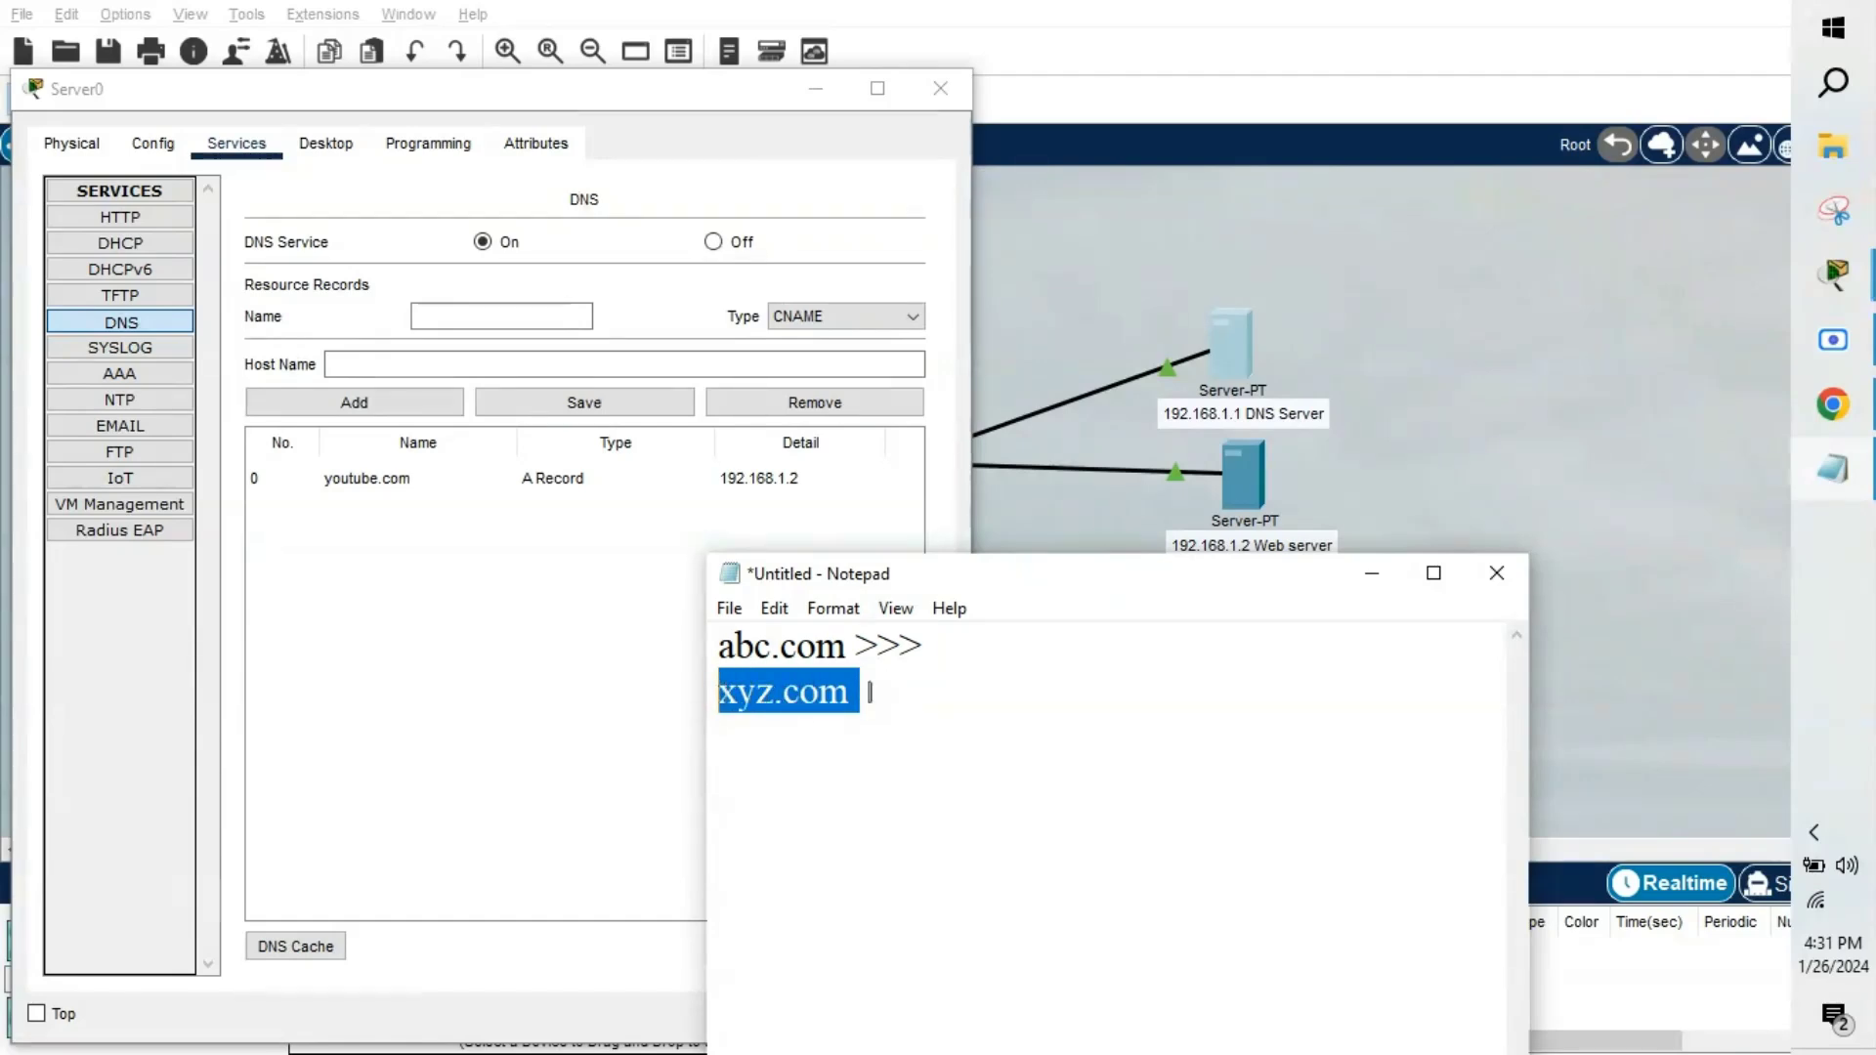
left_click_drag(872, 693, 735, 693)
left_click_drag(850, 645, 706, 645)
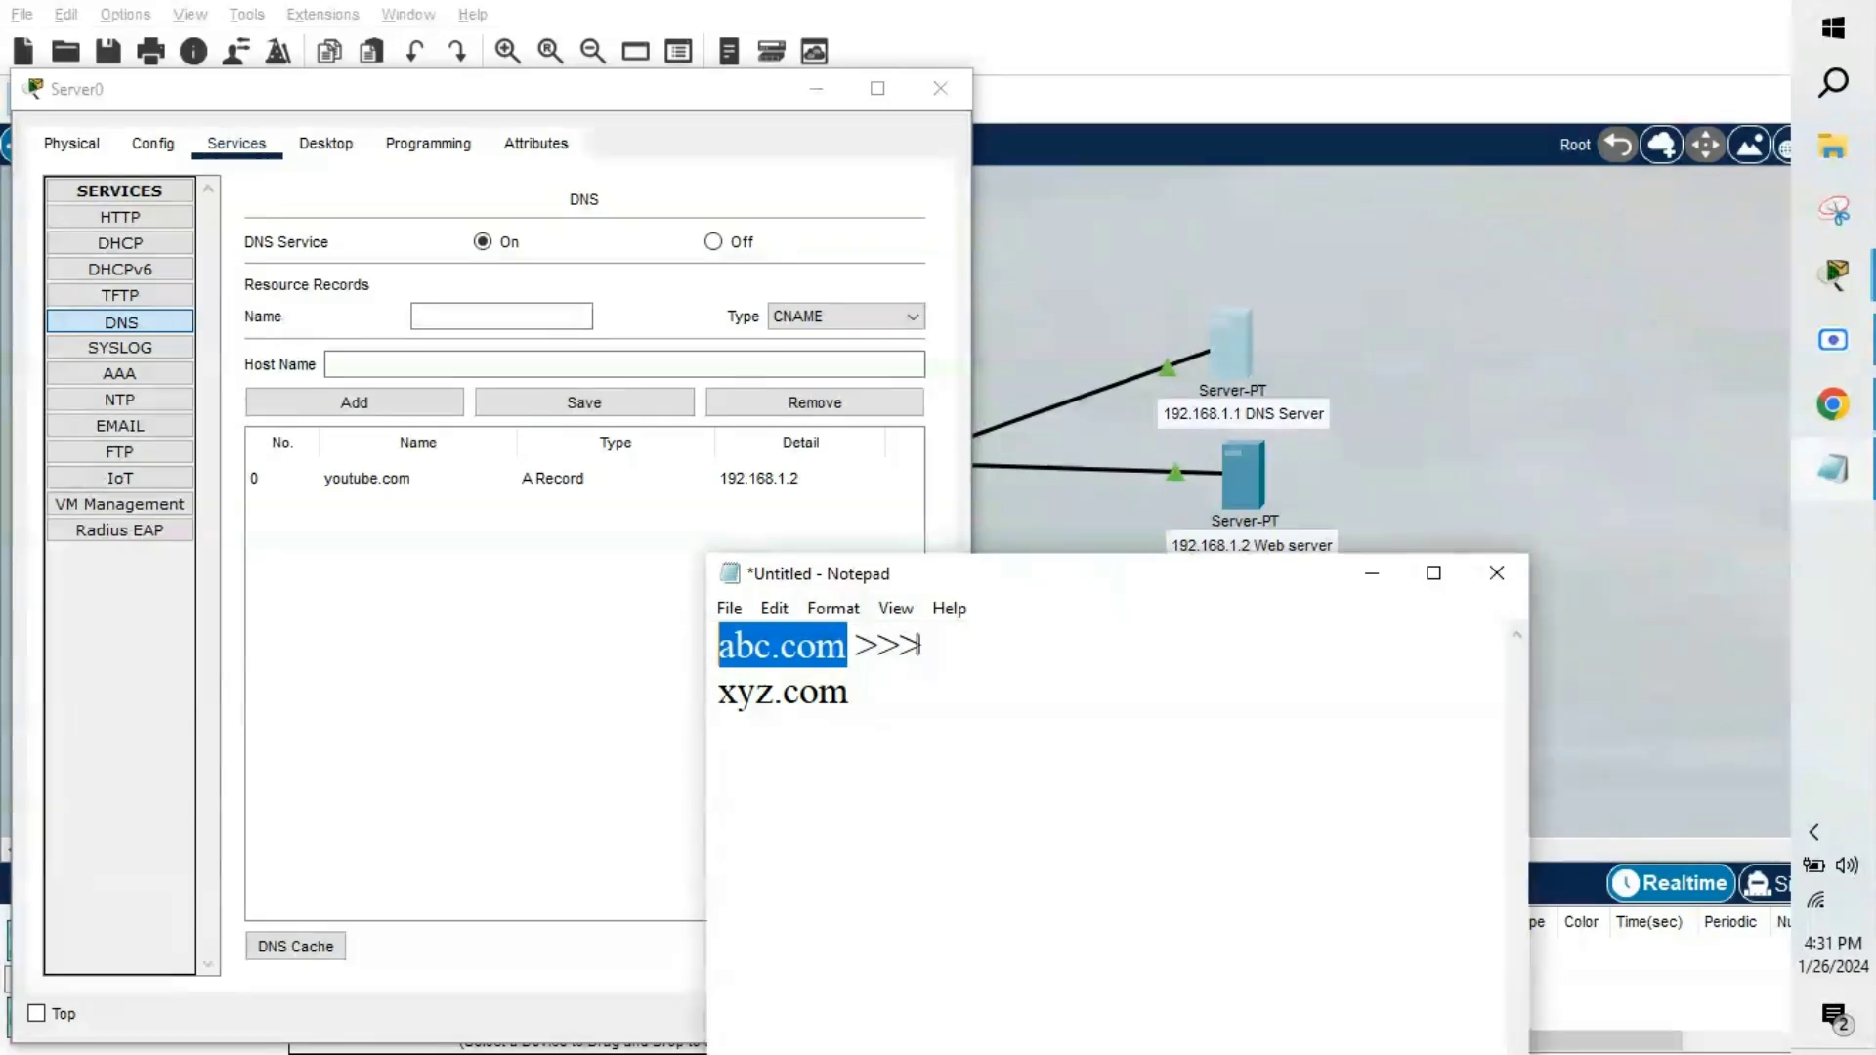
left_click(957, 645)
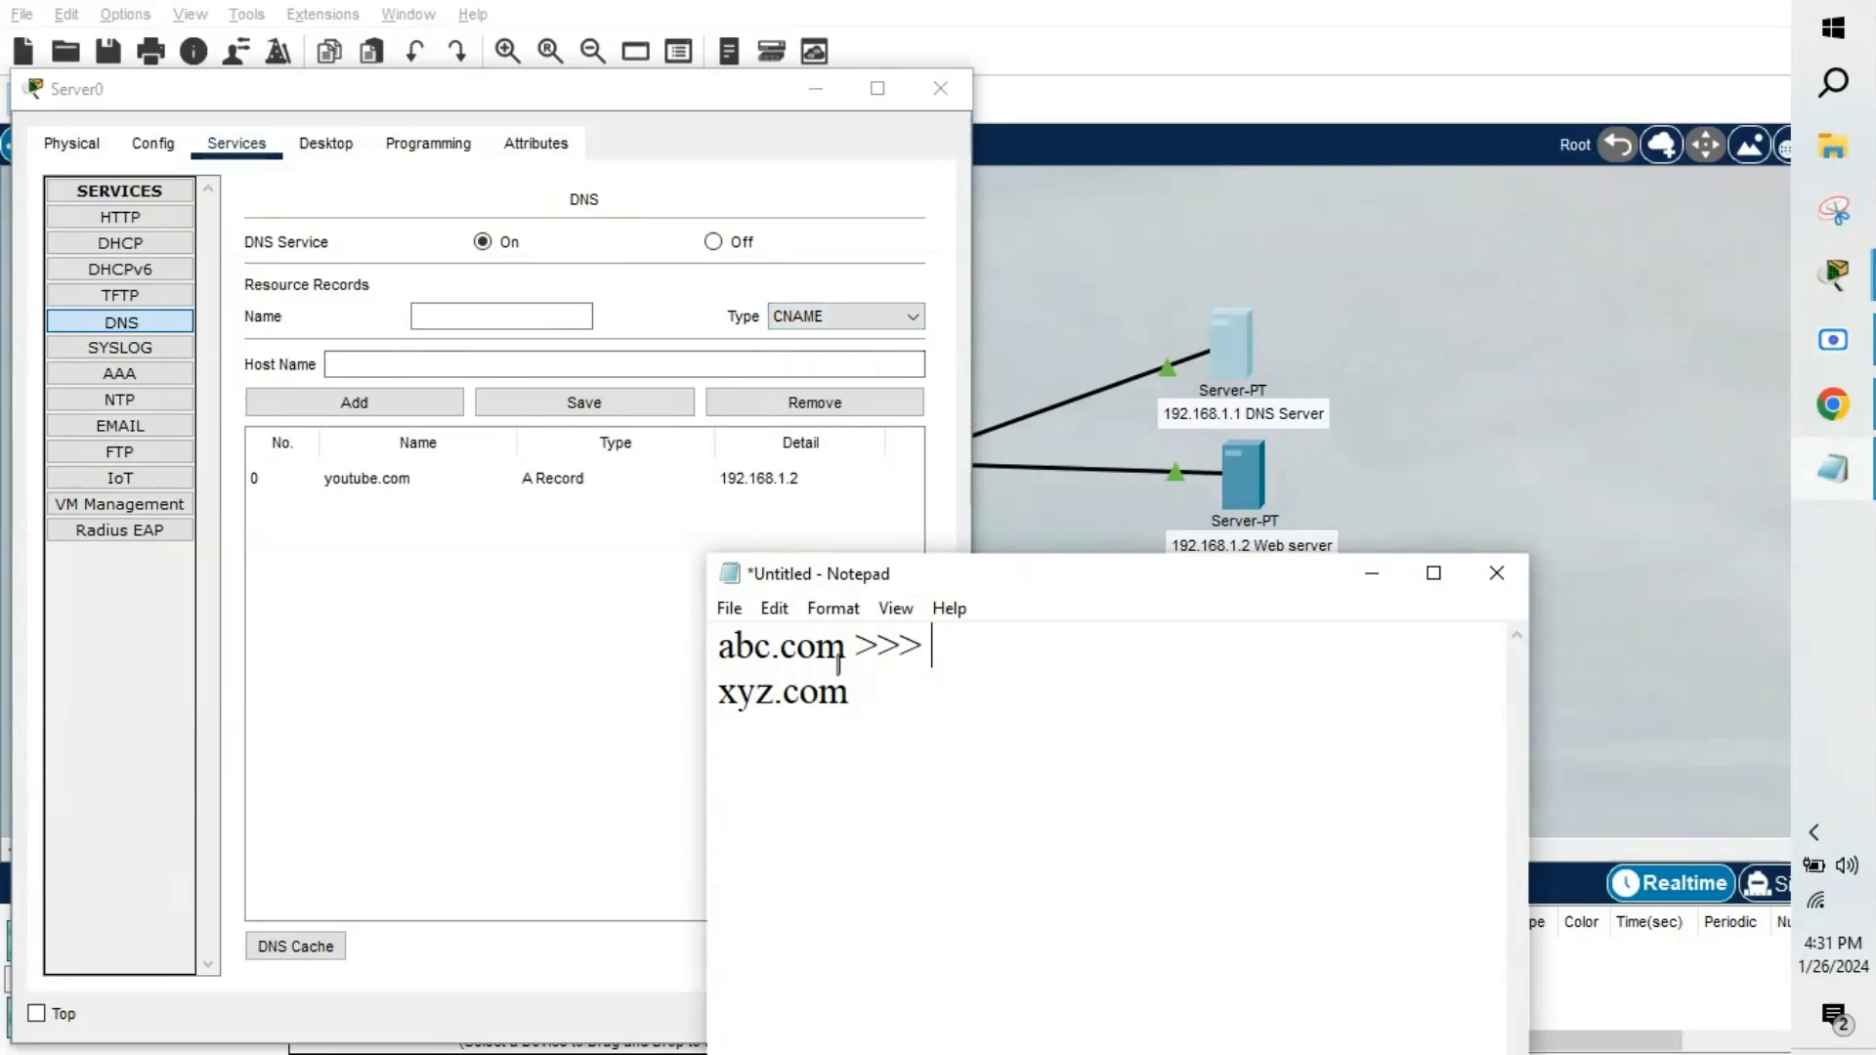
left_click_drag(846, 646, 707, 649)
left_click_drag(859, 694, 700, 670)
left_click(466, 328)
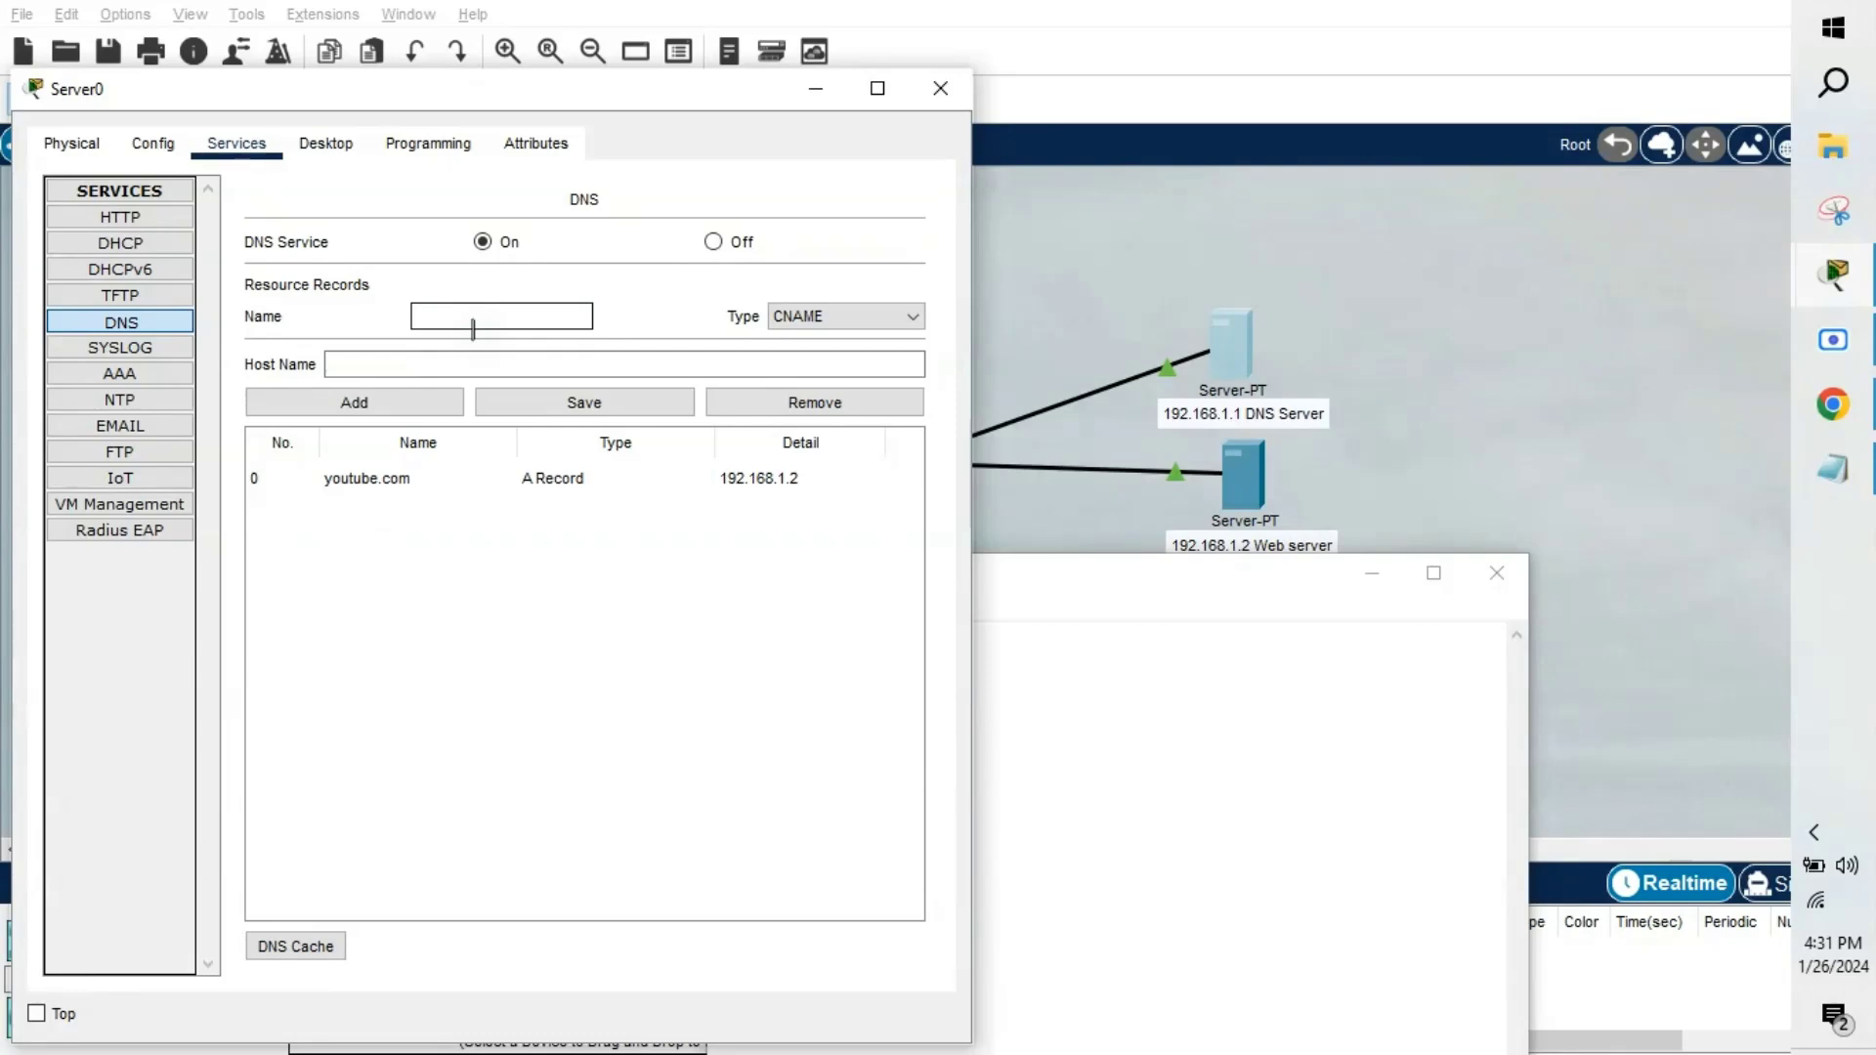
Add a CNAME record aliasing abc.com to youtube.com, then minimize Server0
type("abc.com")
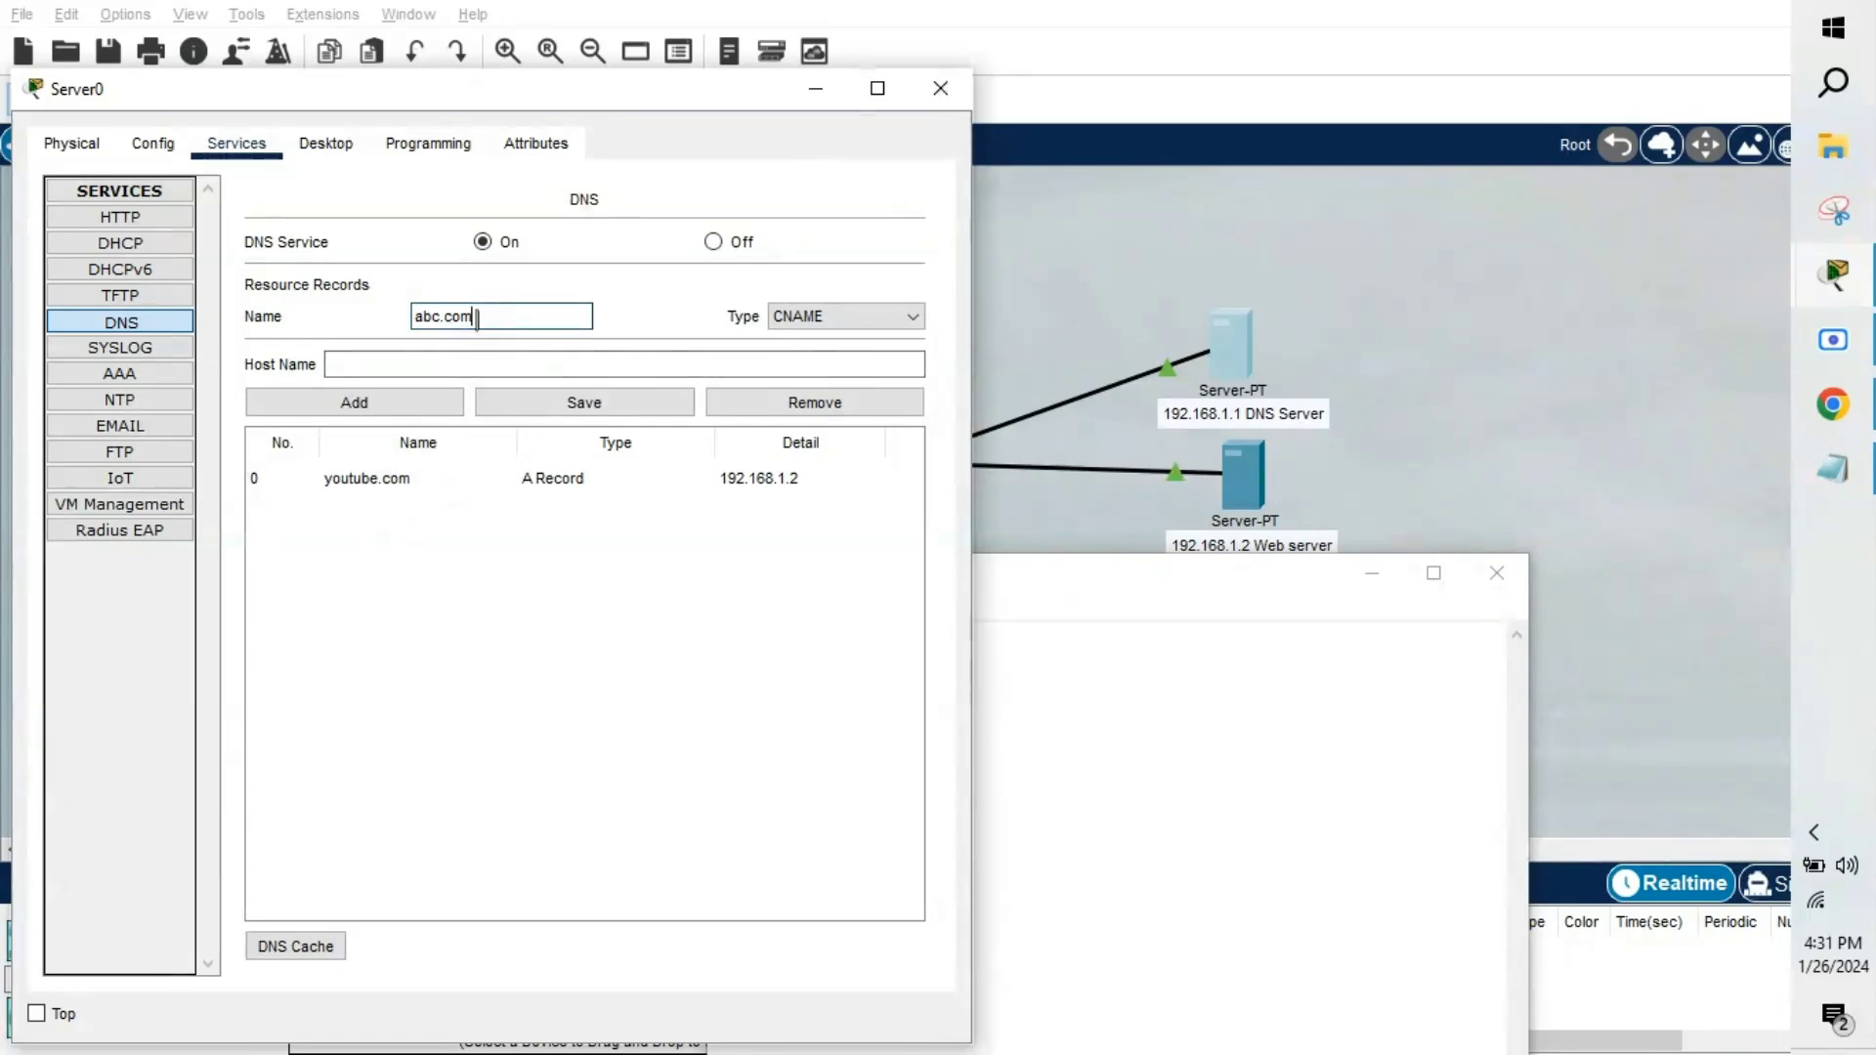
left_click(452, 363)
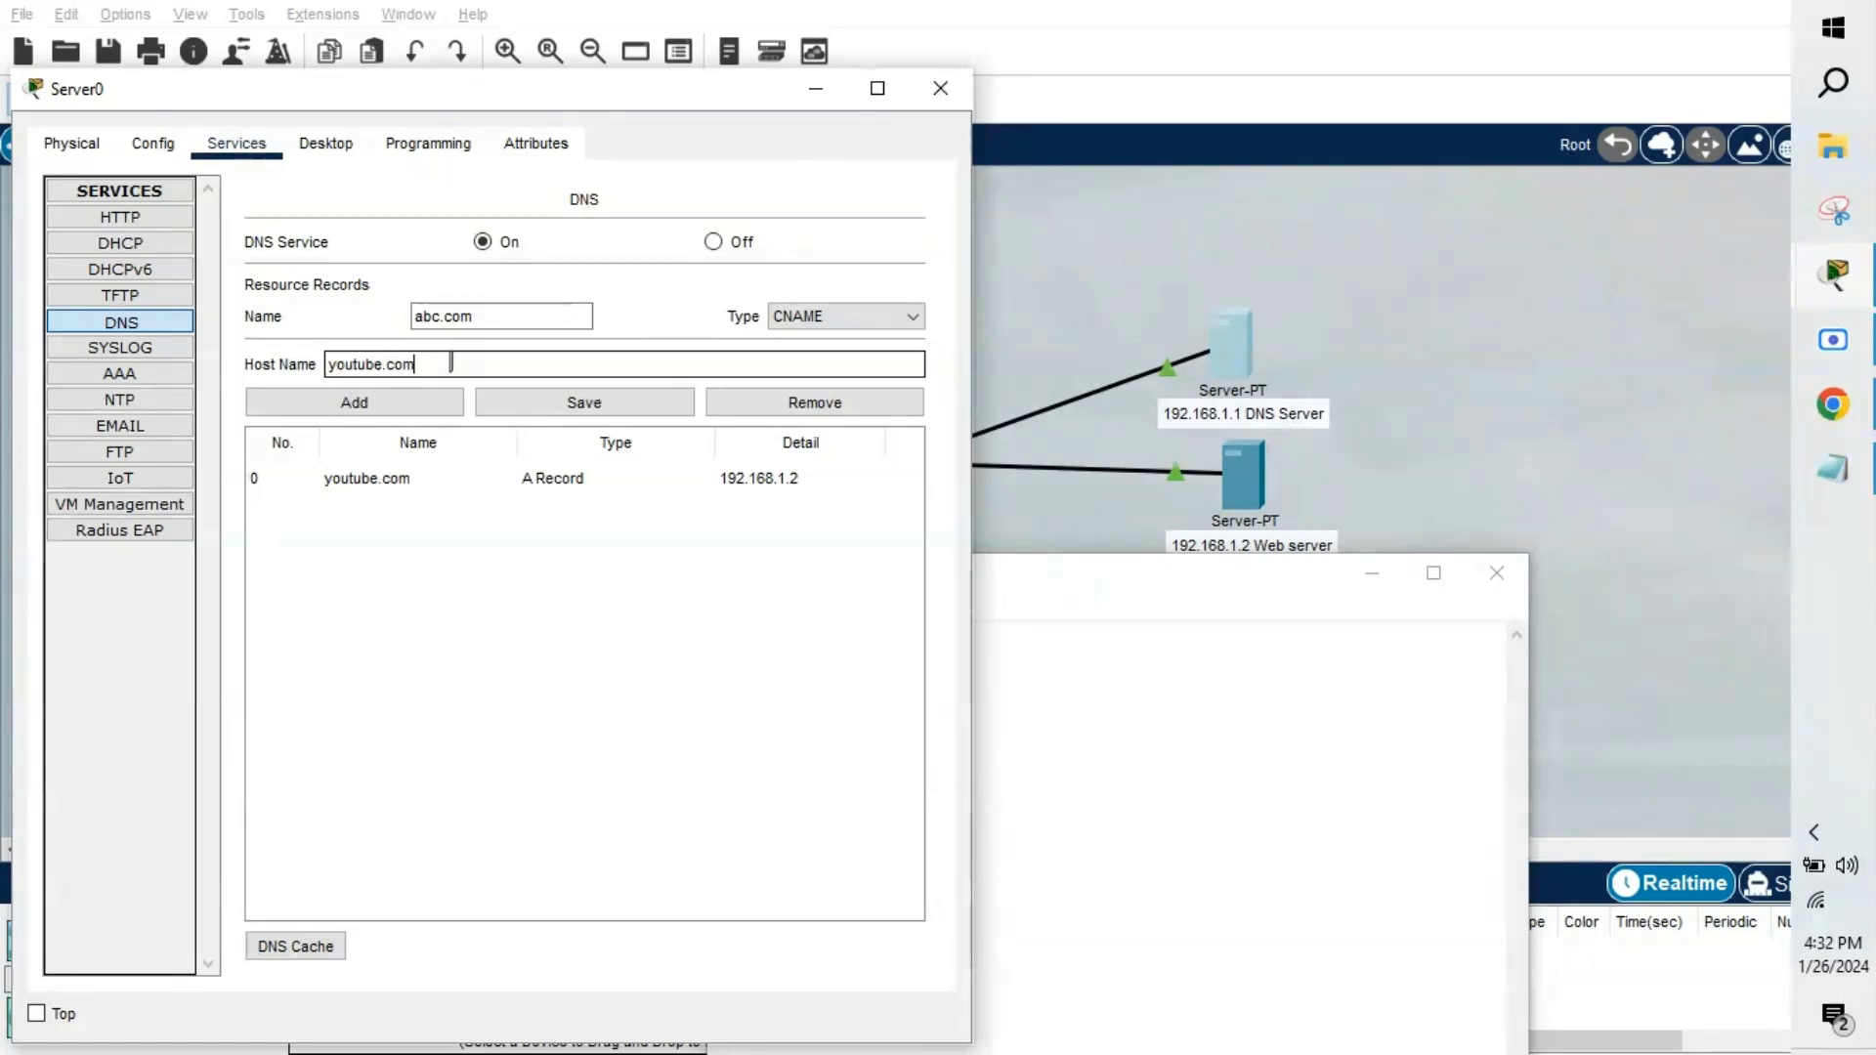
left_click(396, 403)
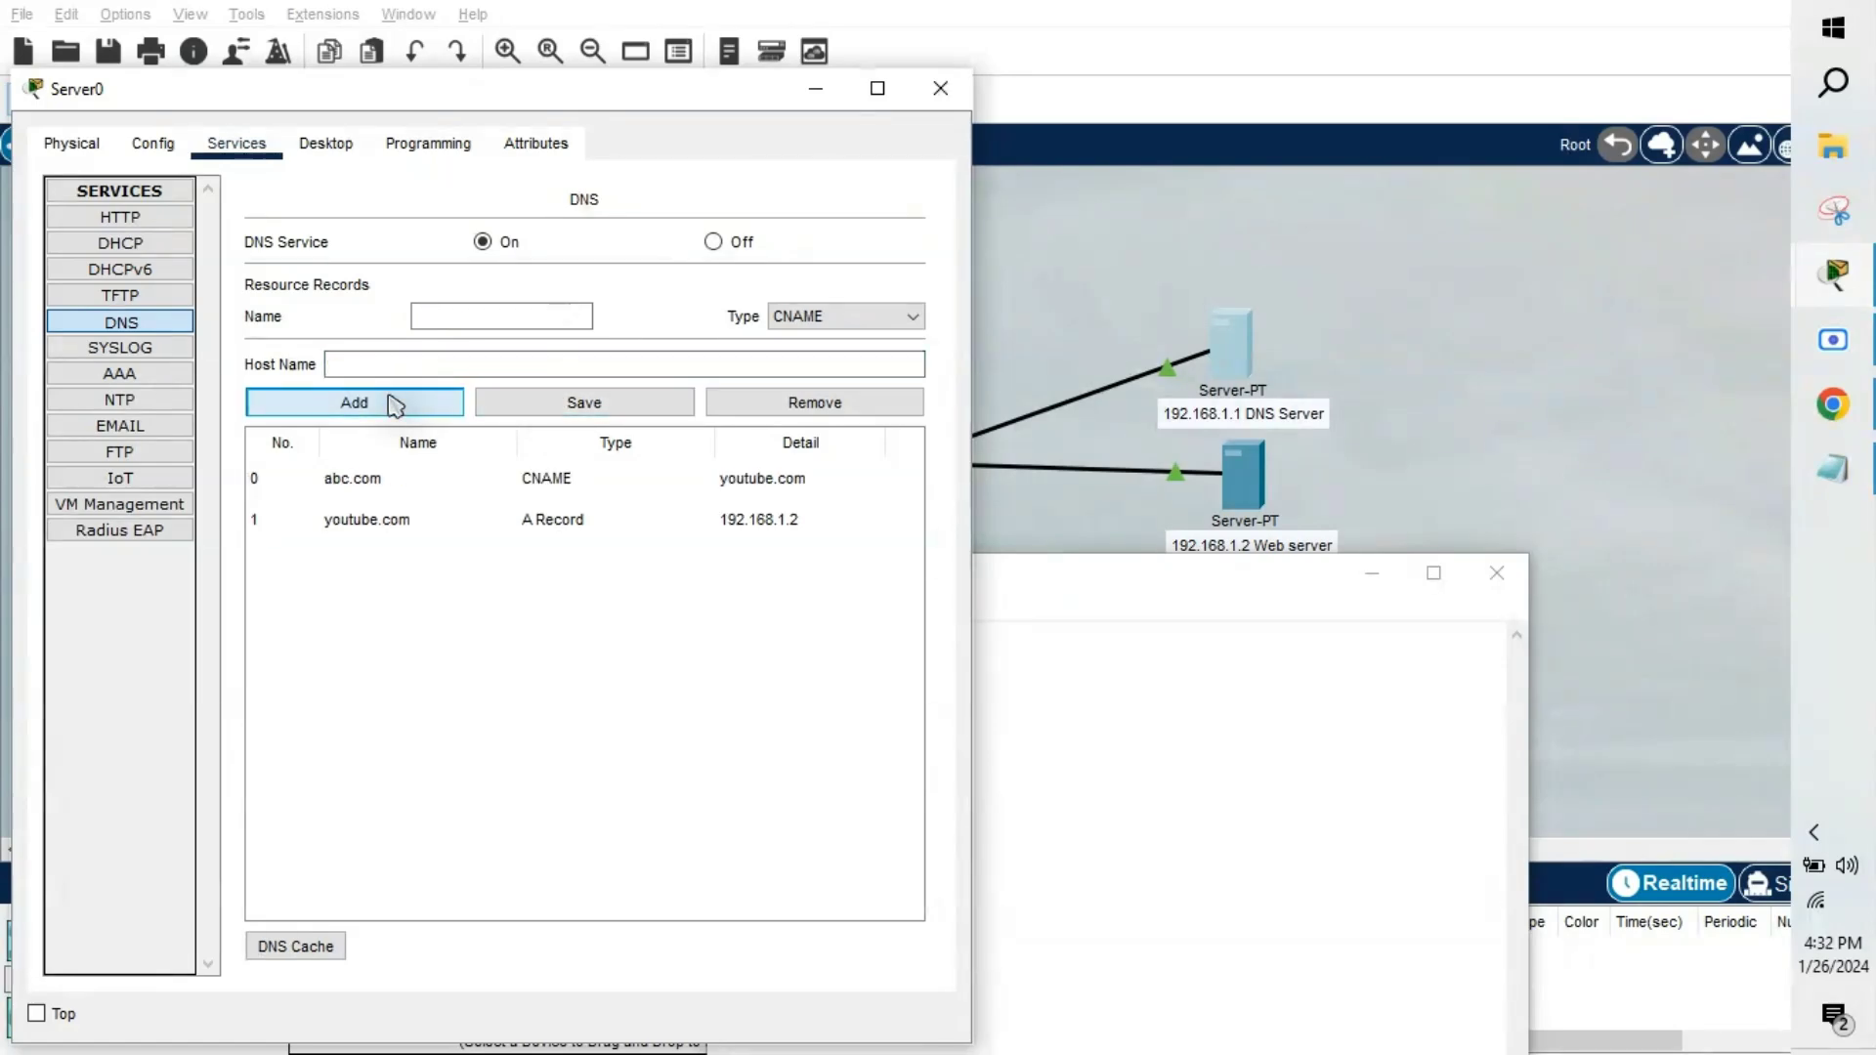
left_click(816, 89)
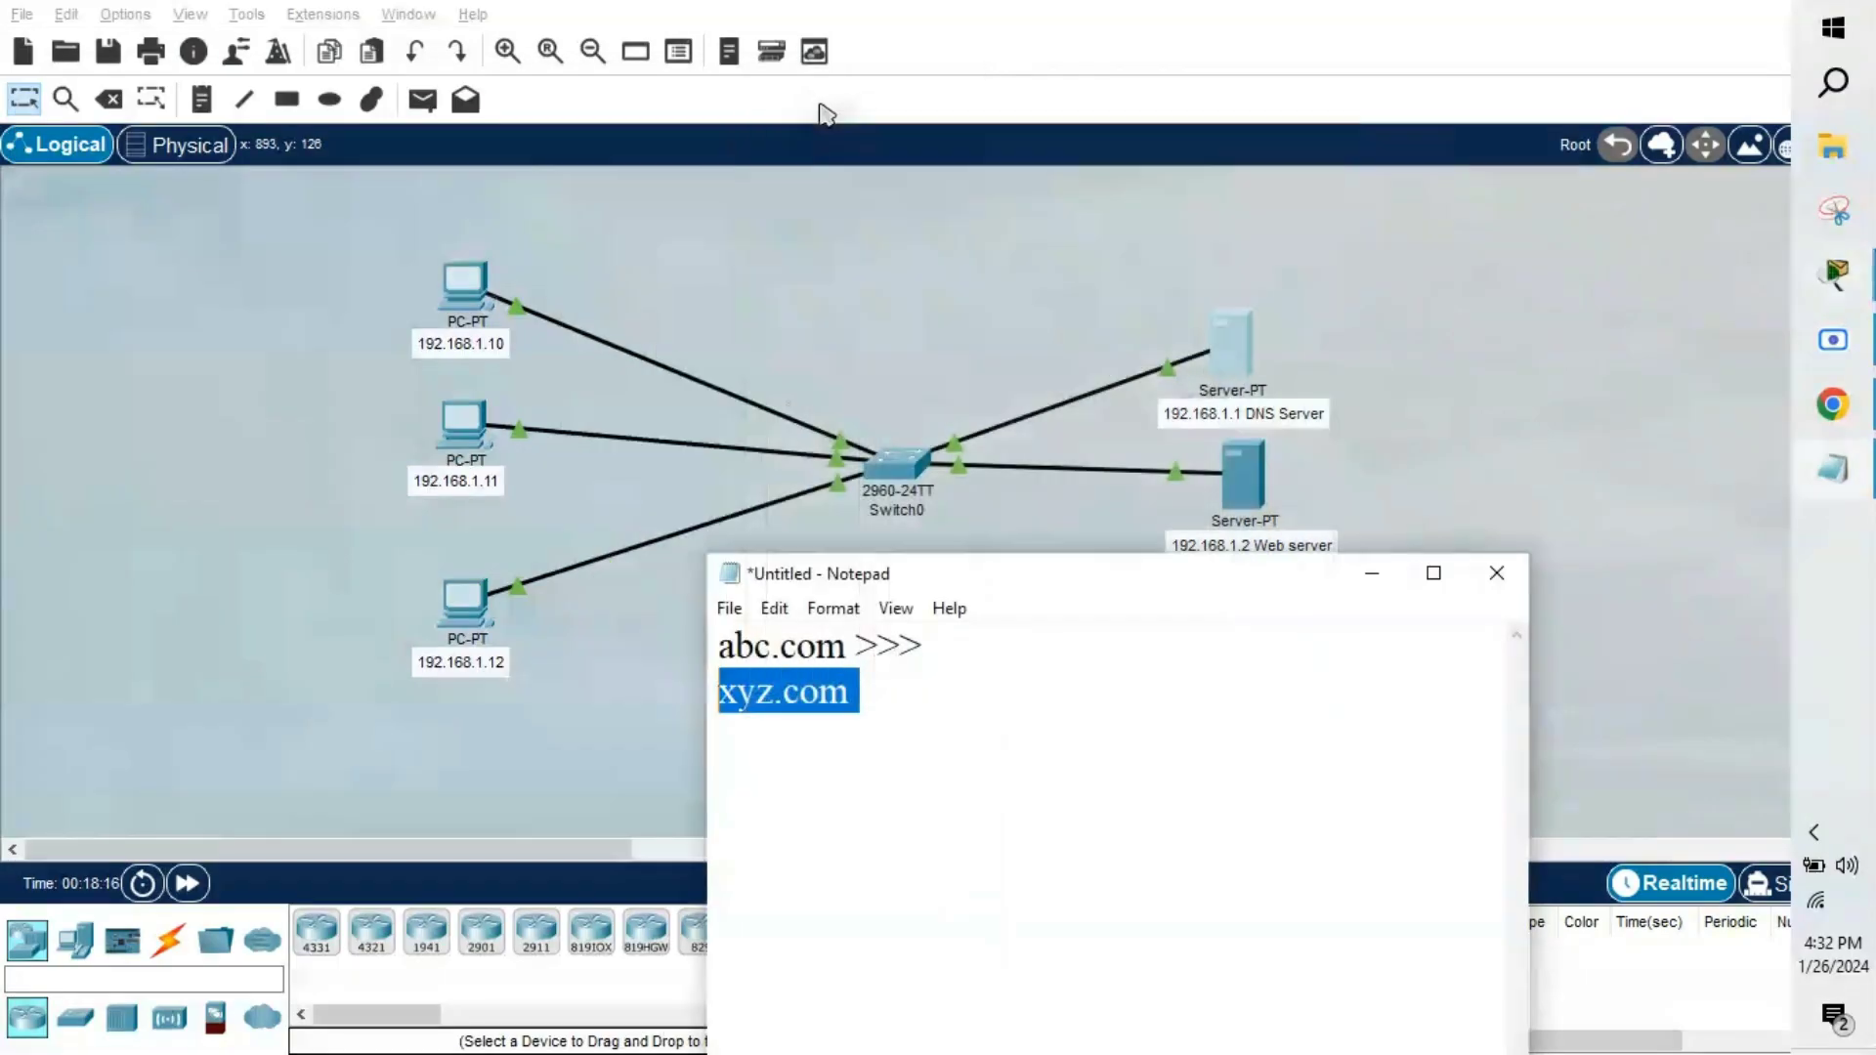
Load abc.com in PC0's browser and open its 'A small page' helloworld page
left_click(819, 114)
left_click(472, 299)
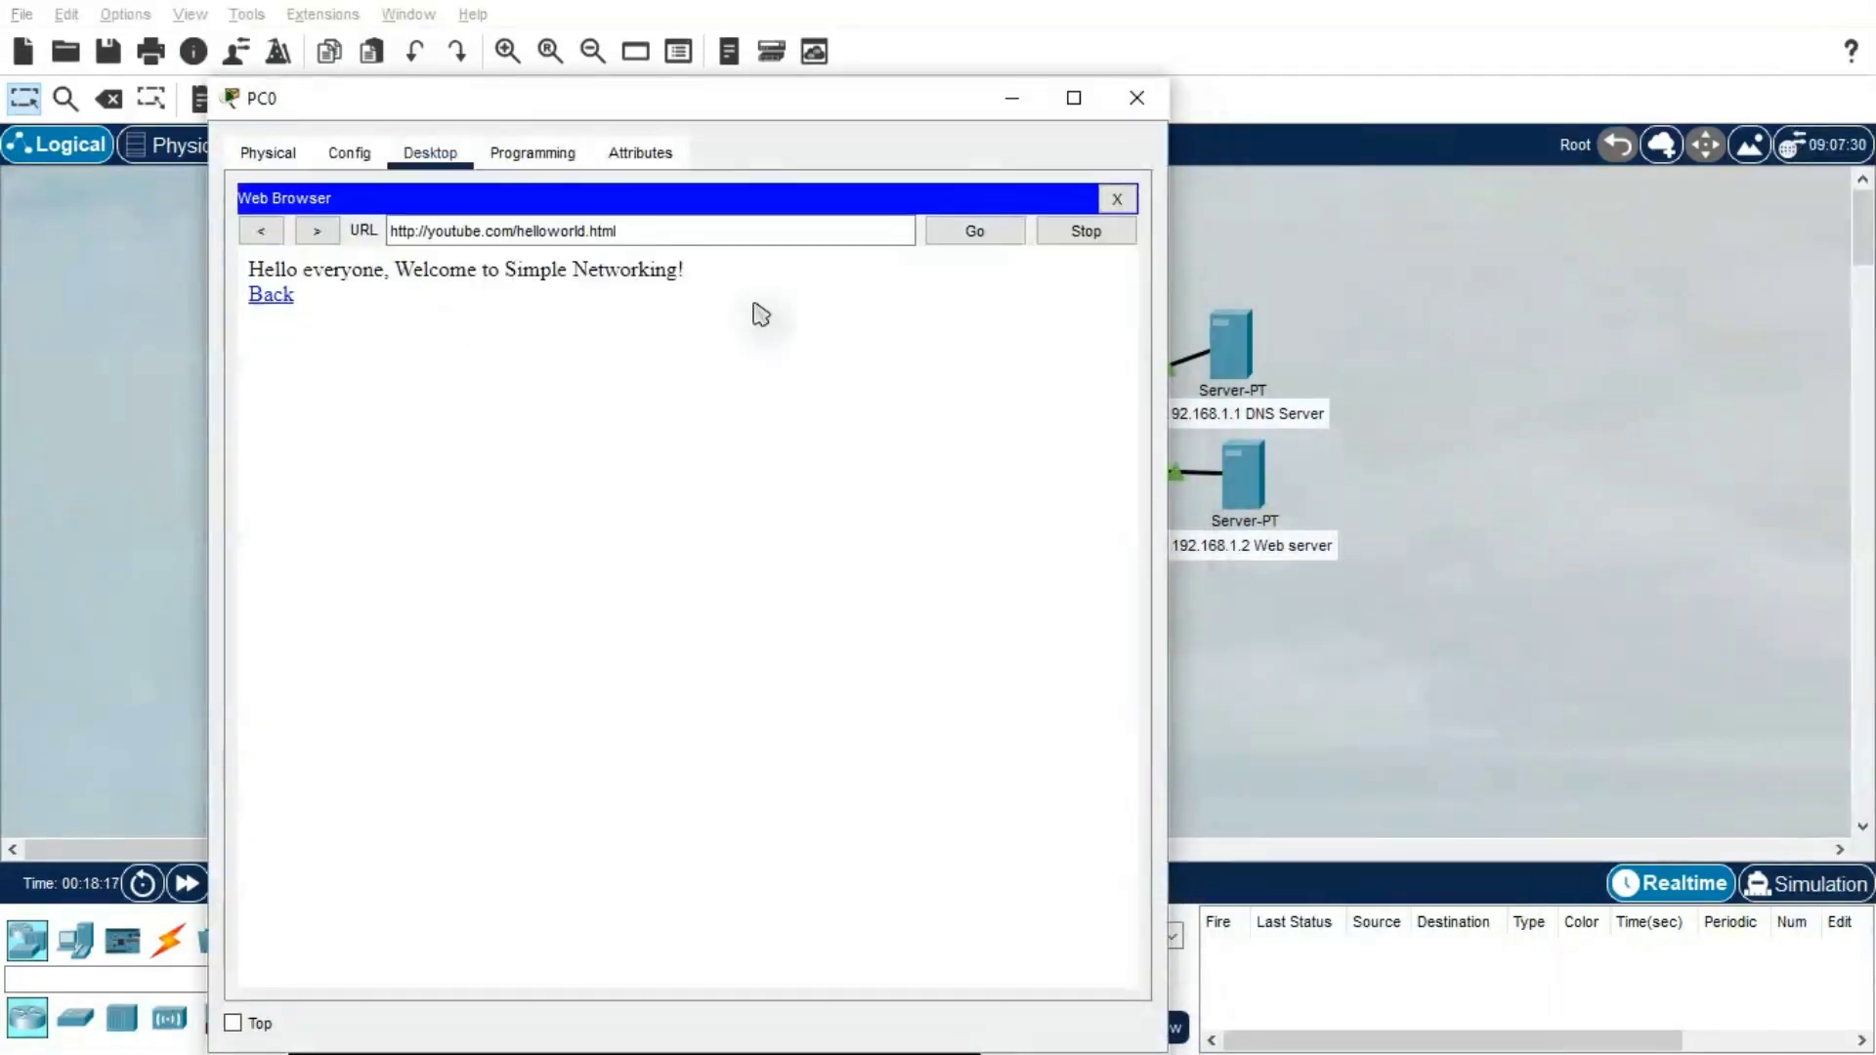
left_click(1116, 200)
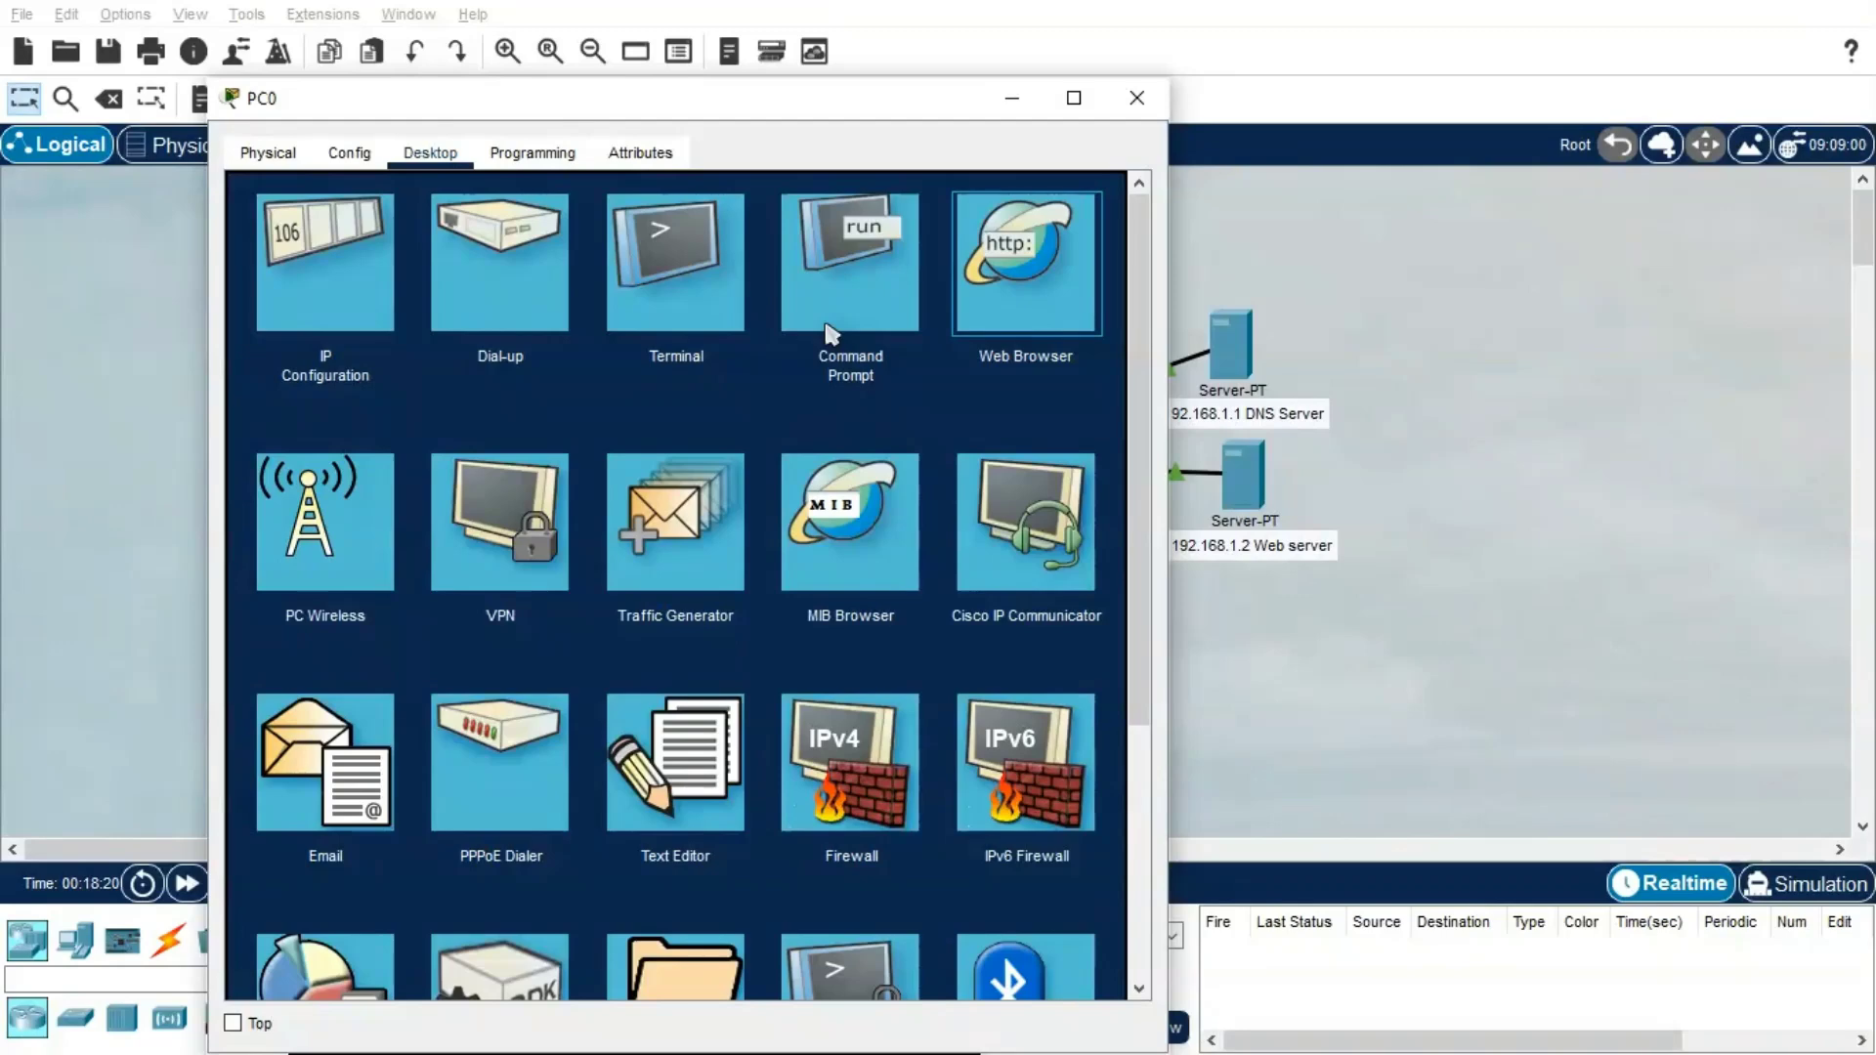
left_click(992, 298)
left_click(635, 228)
type("abc.com")
key("Return")
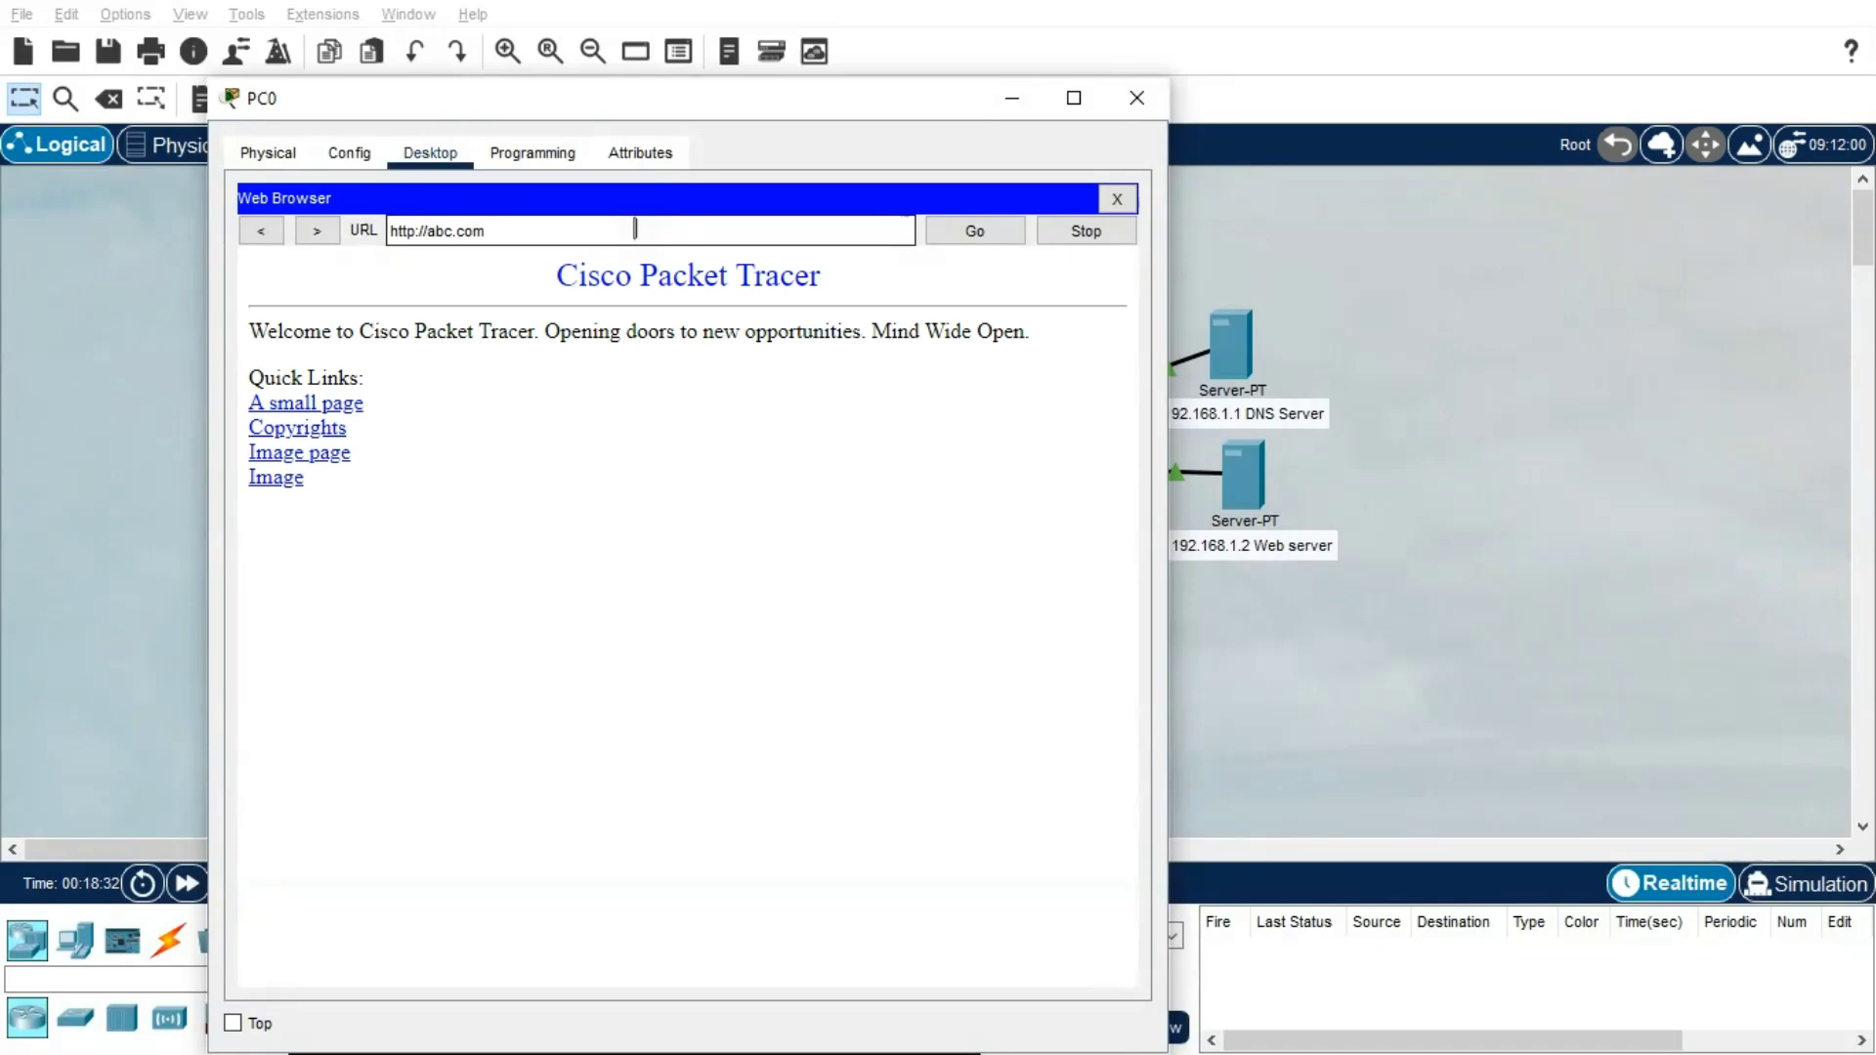
left_click(315, 404)
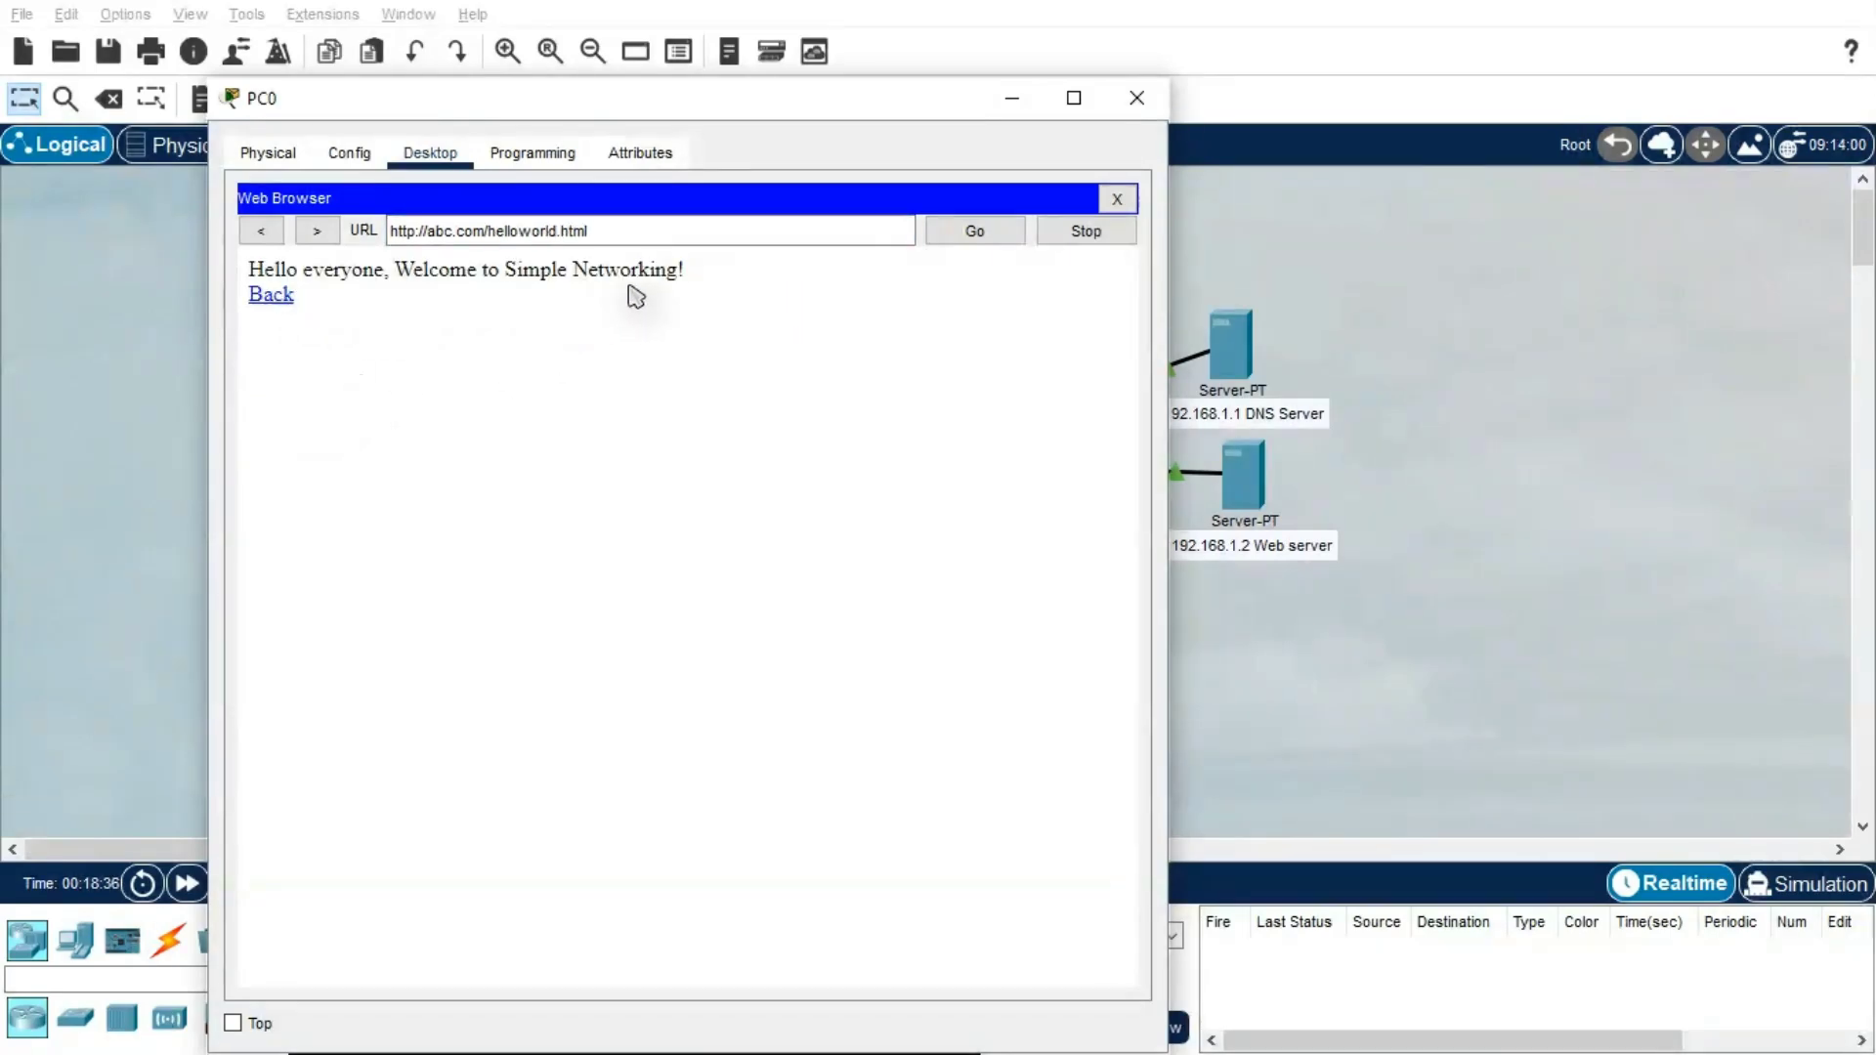
left_click(1012, 100)
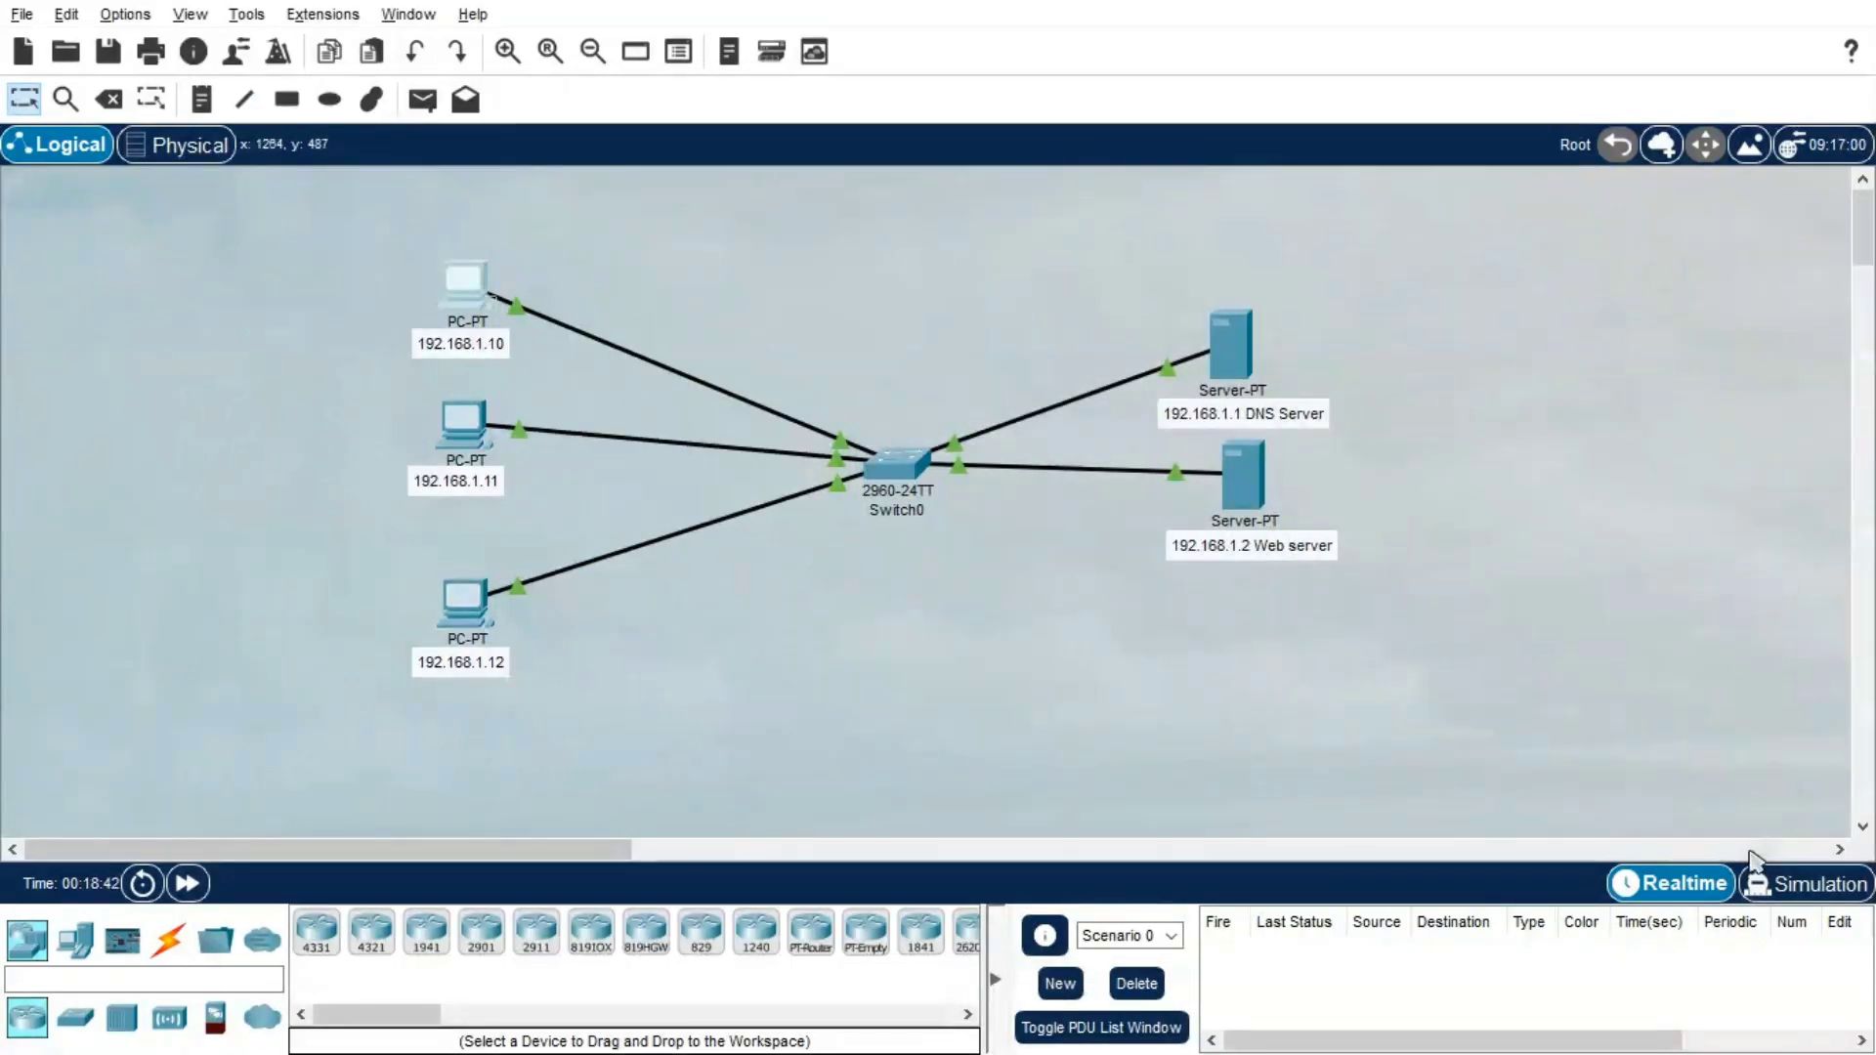
Switch to Simulation mode and request youtube.com from PC1's web browser
left_click(1794, 889)
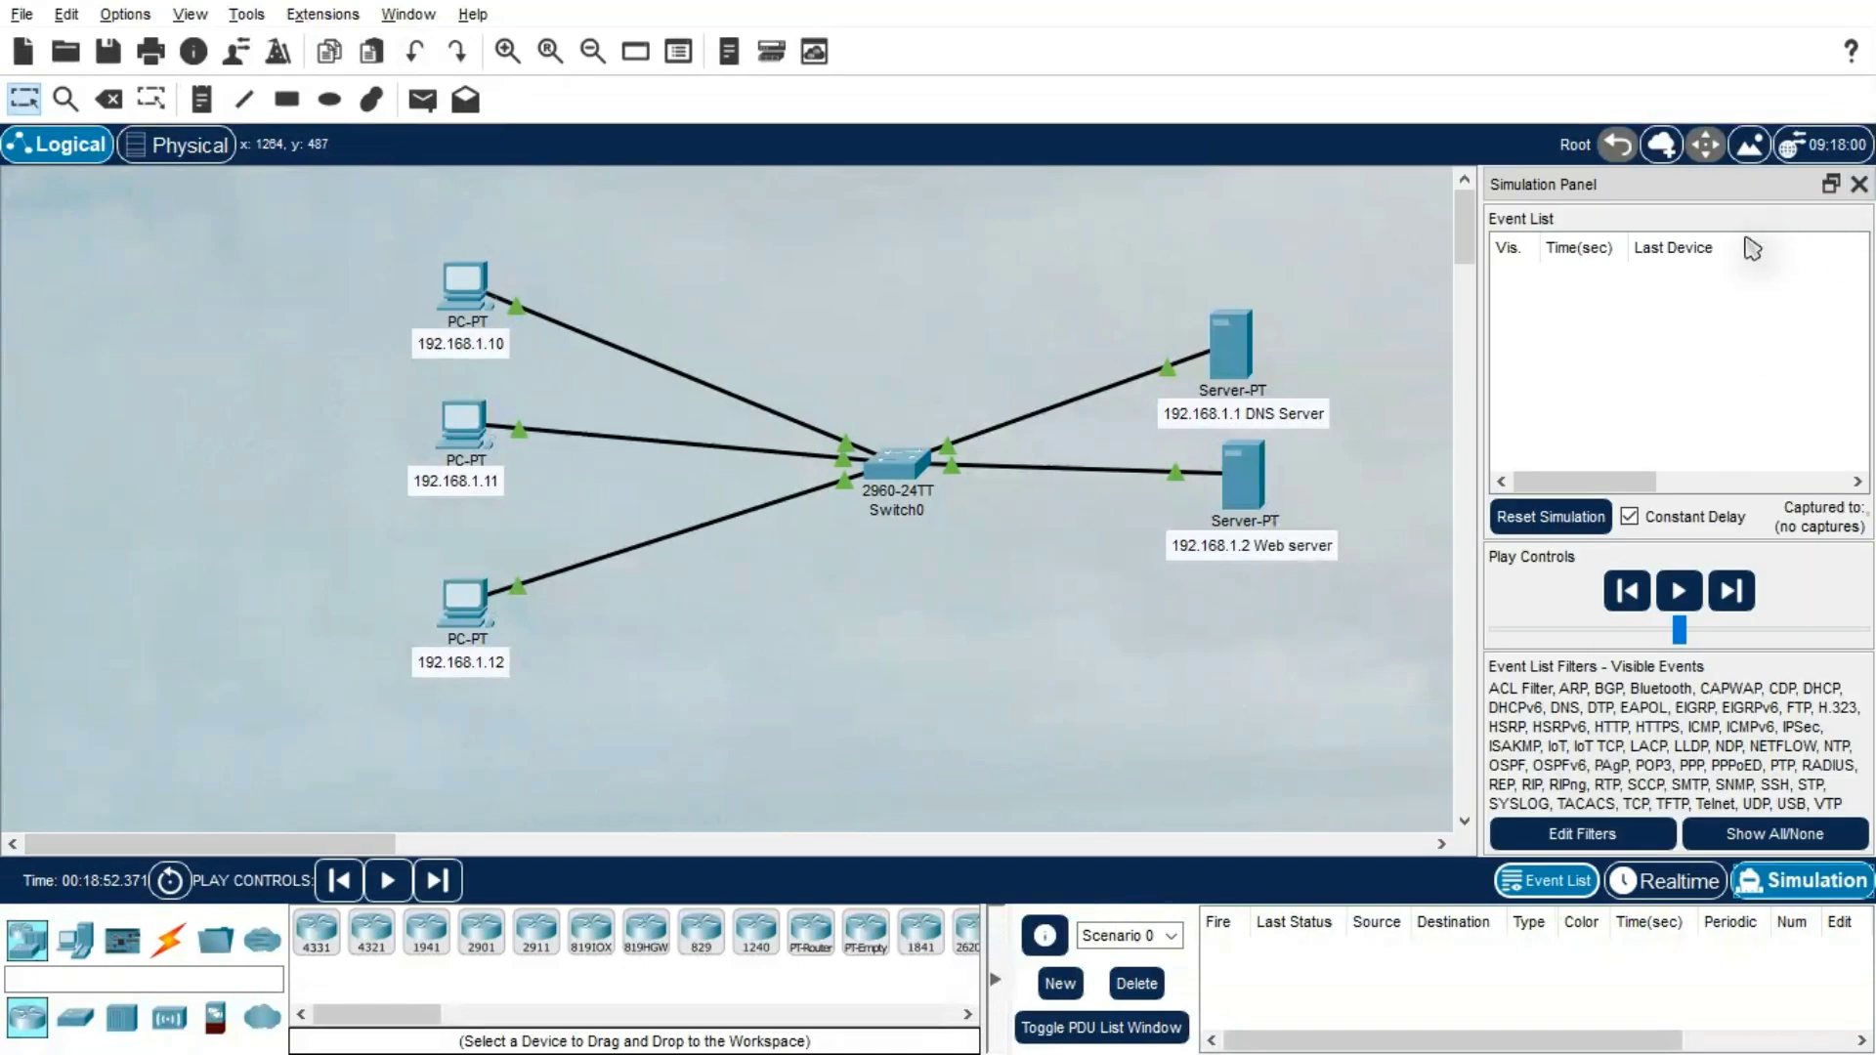
left_click(467, 286)
left_click(444, 231)
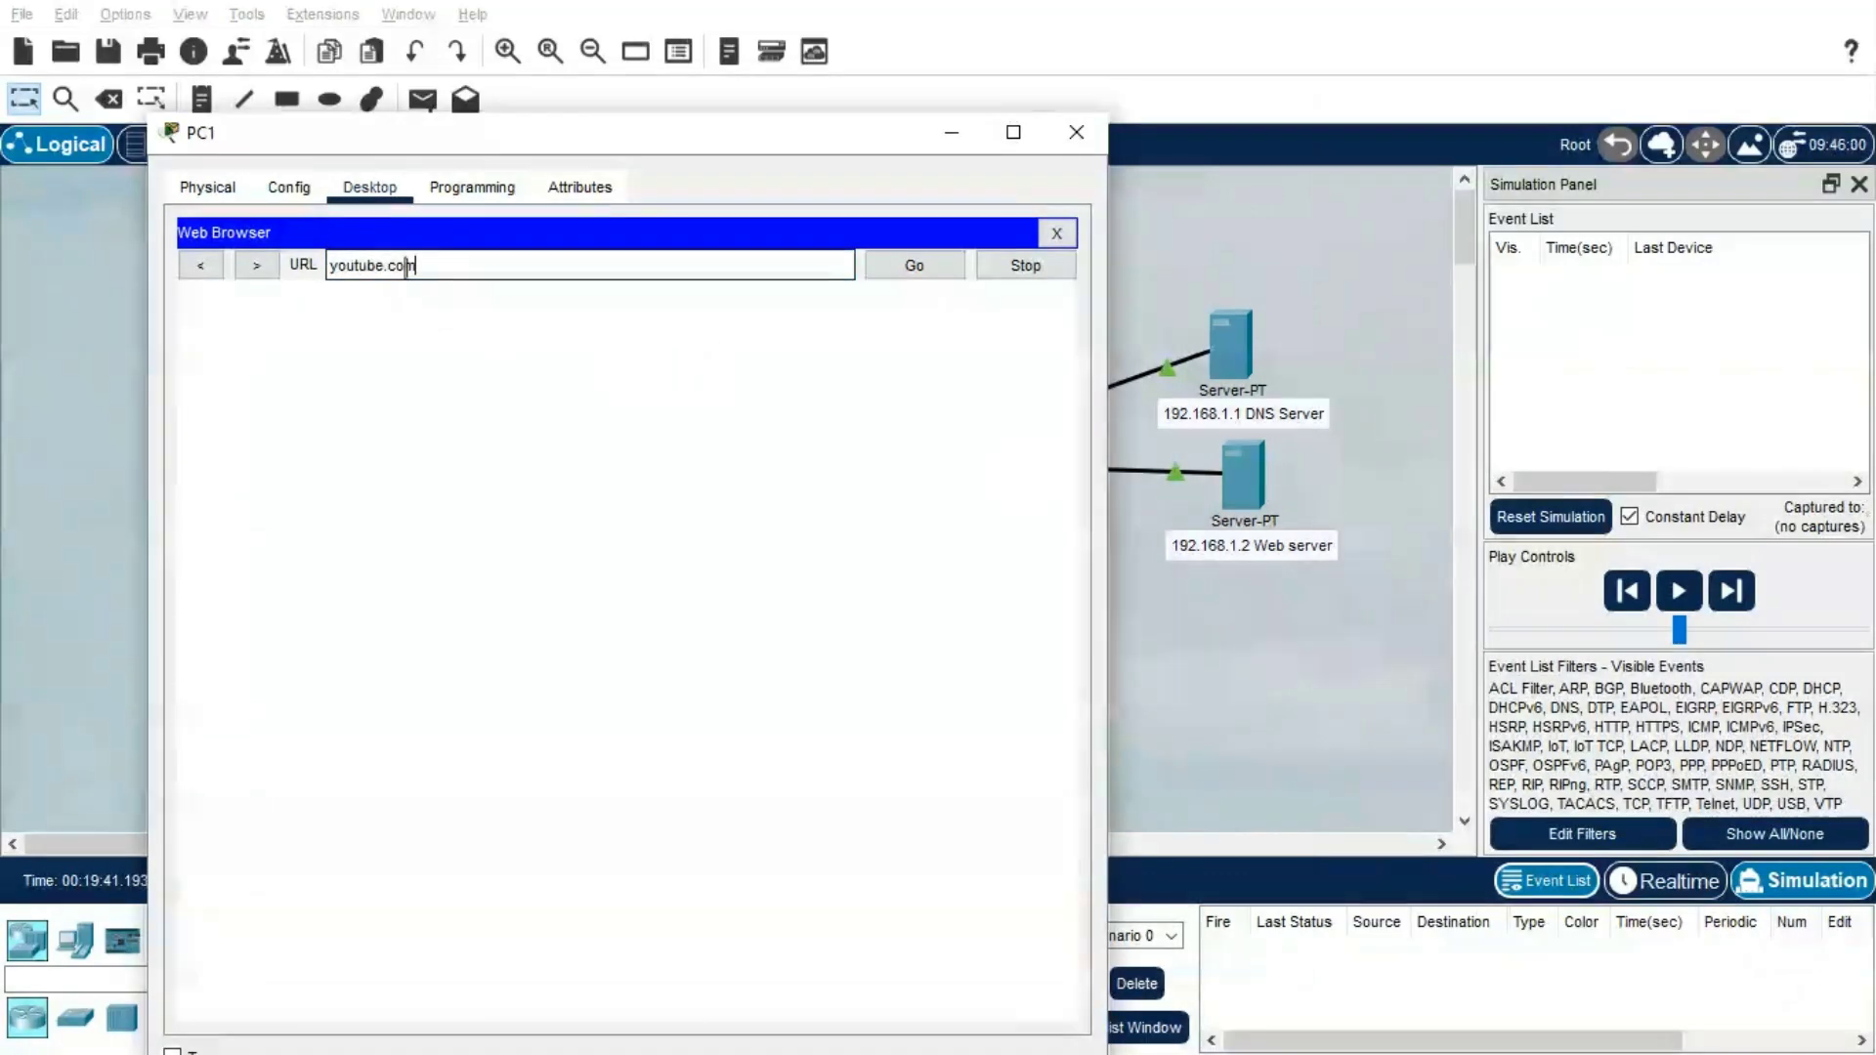
left_click(888, 265)
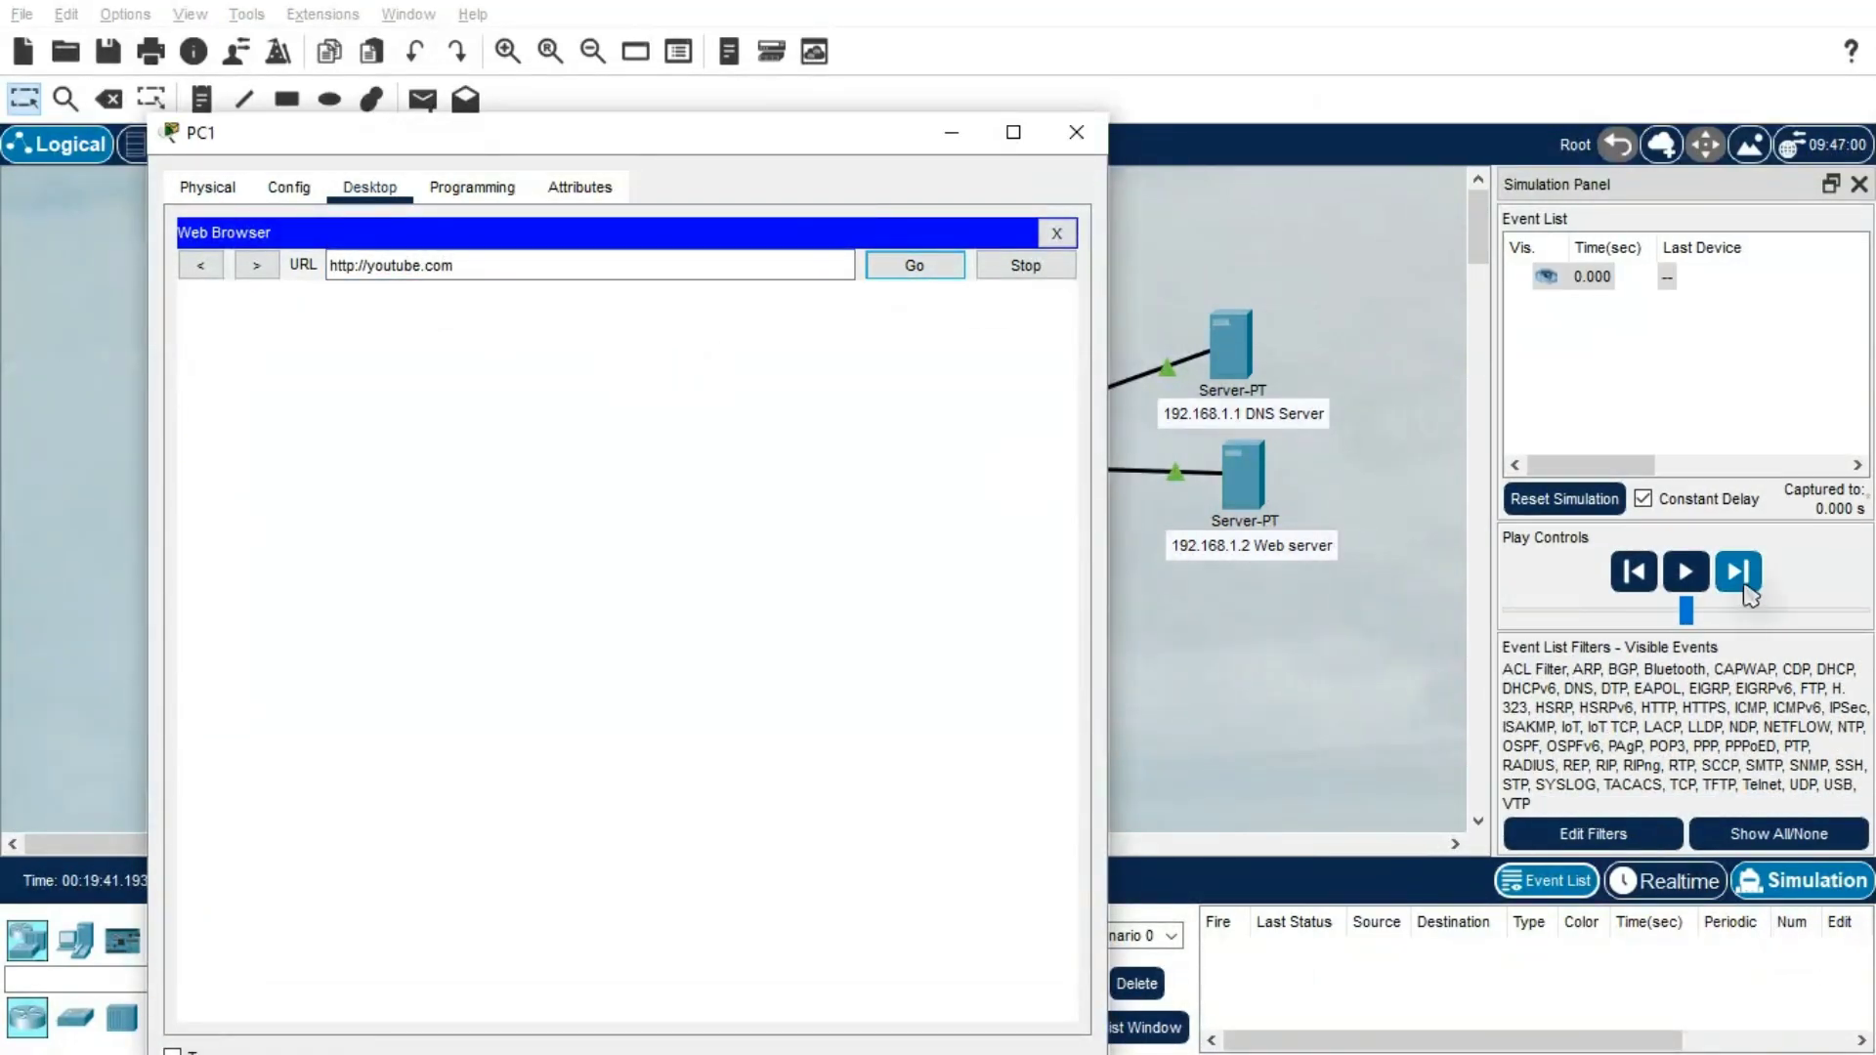
Play the simulation until the packet reaches Switch0 and open its details
left_click(1707, 586)
left_click(1686, 573)
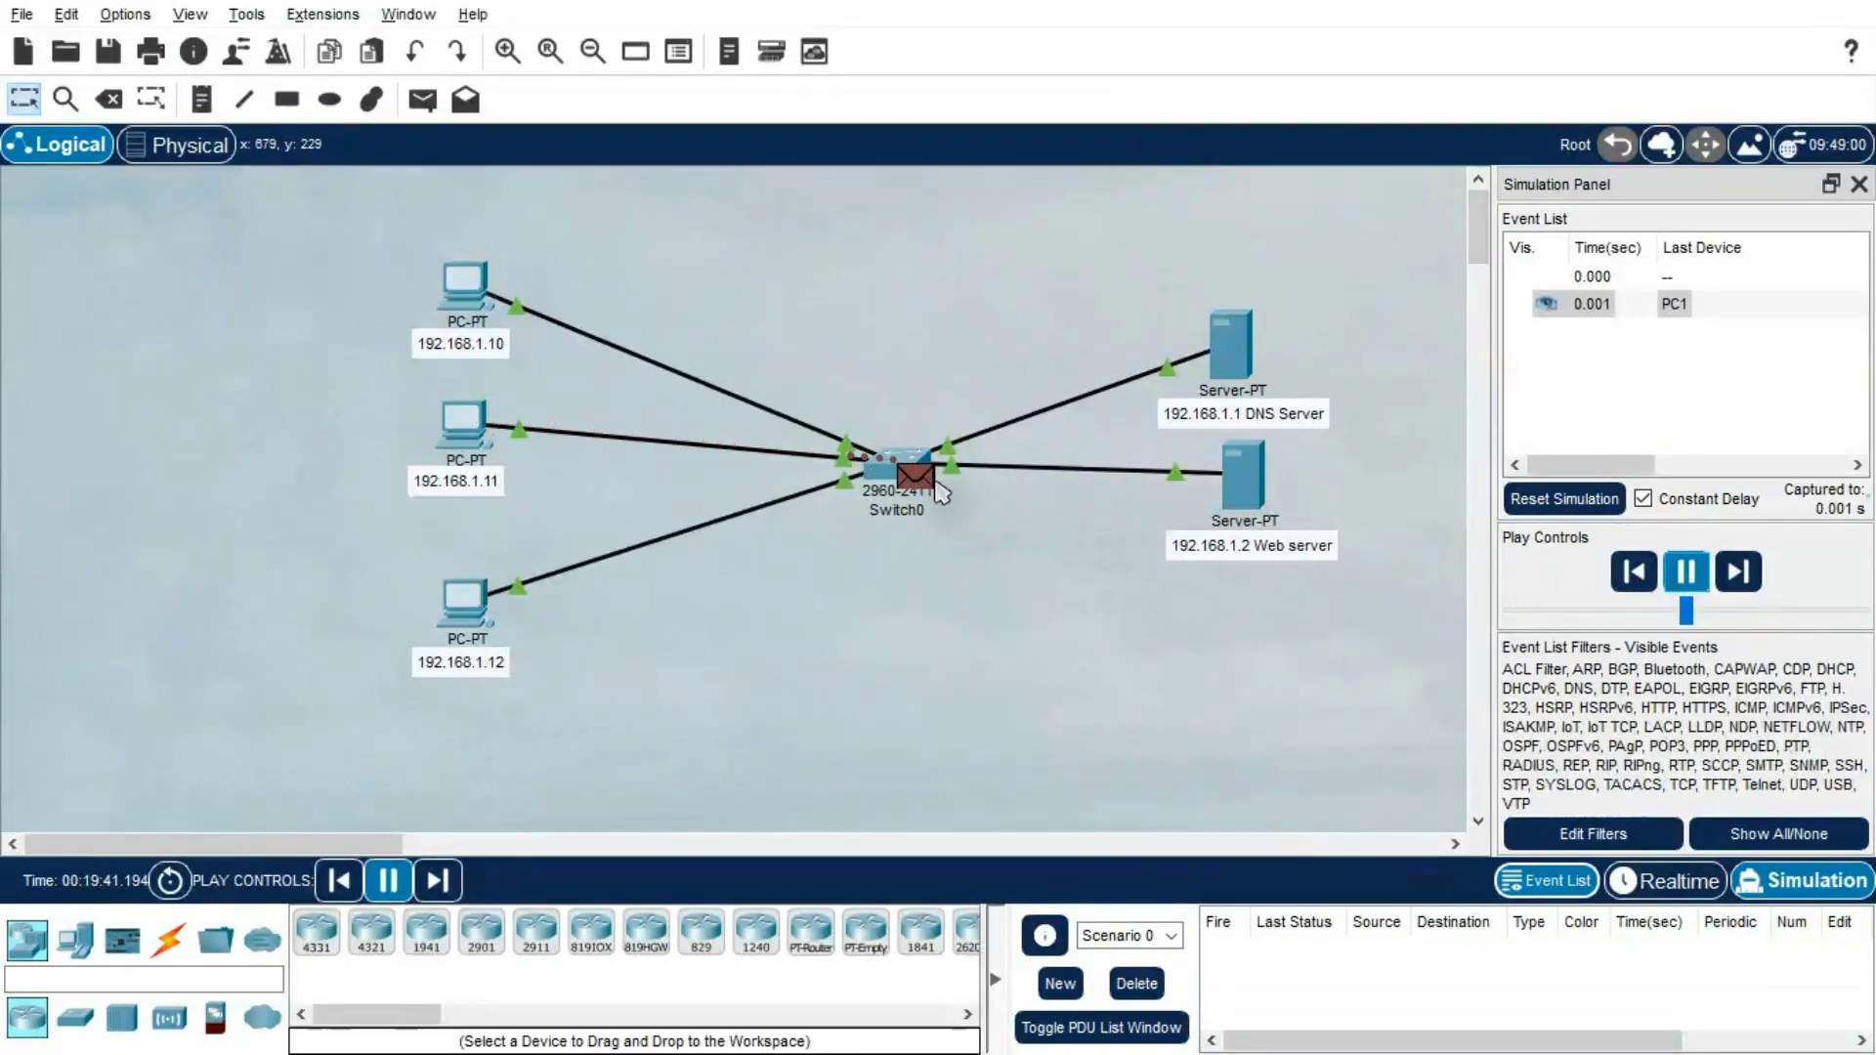
mouse_move(926, 485)
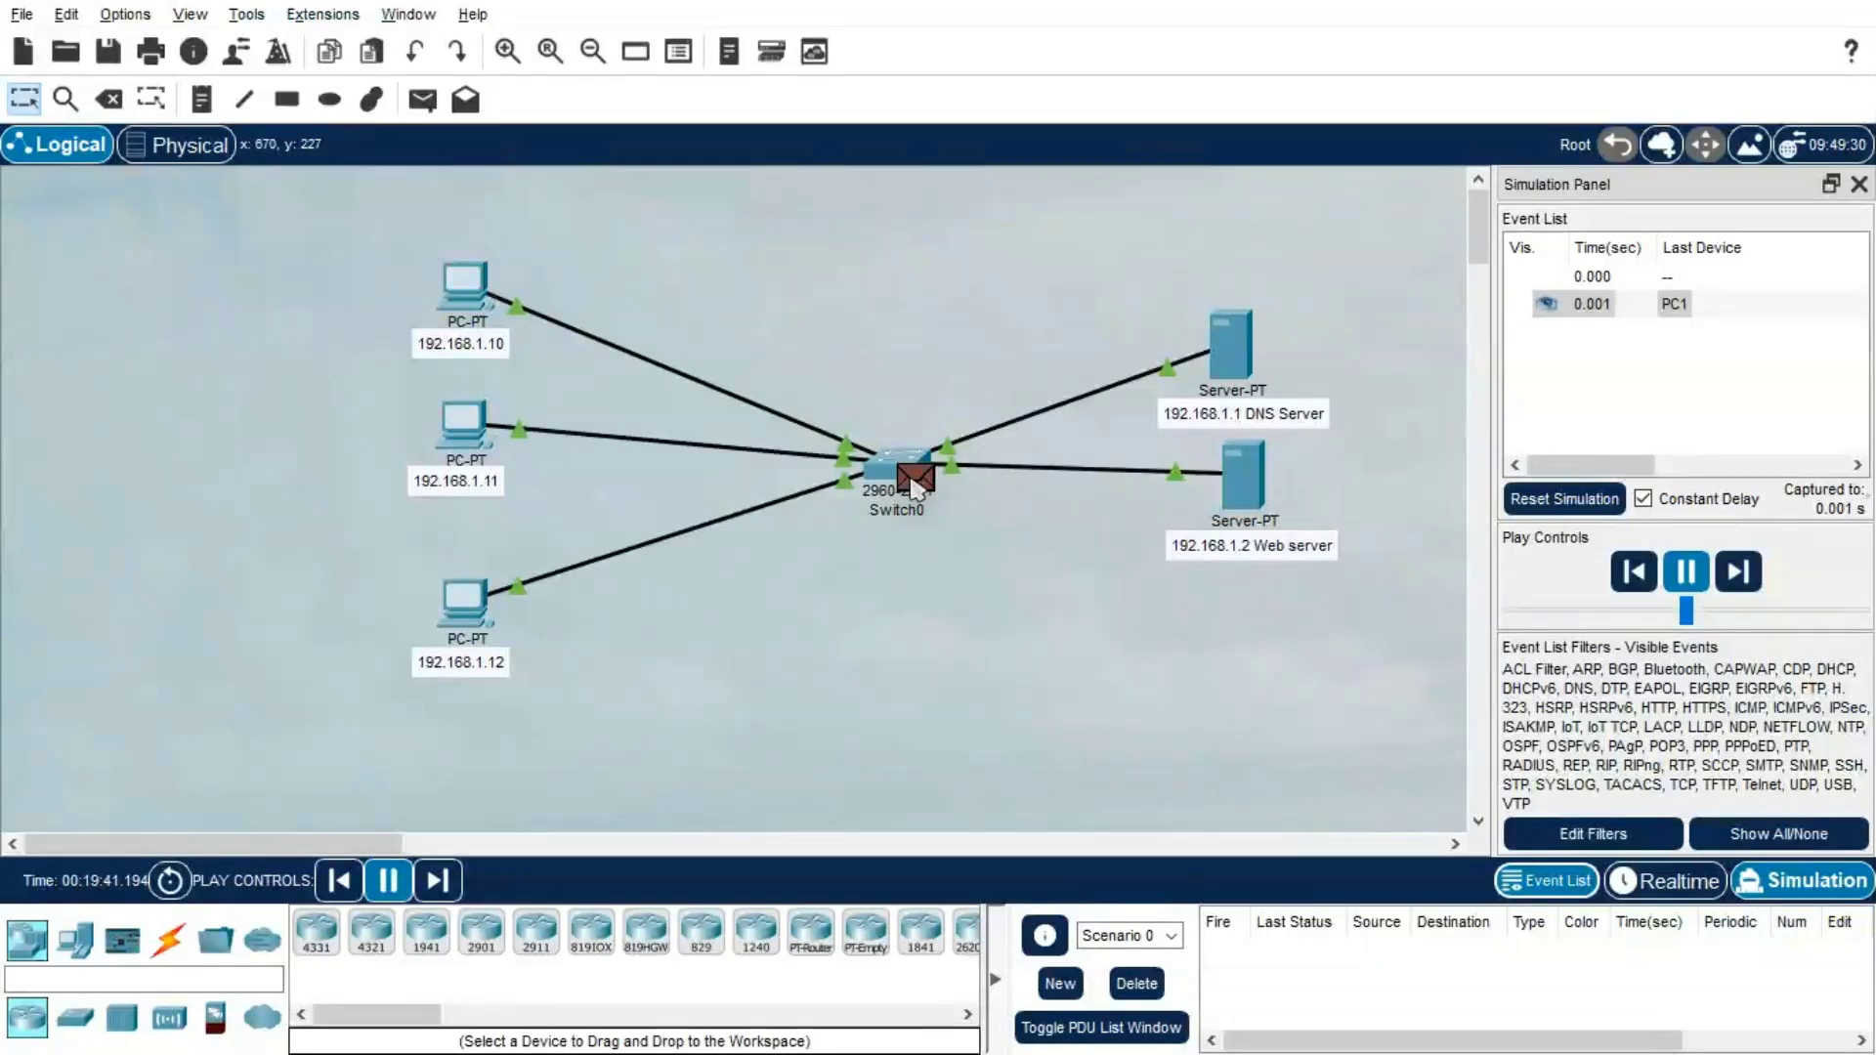
left_click(916, 486)
View Switch0's inbound PDU details, scrolling down to the IP and TCP header fields
left_click(725, 194)
scroll(1222, 547, "down", 5)
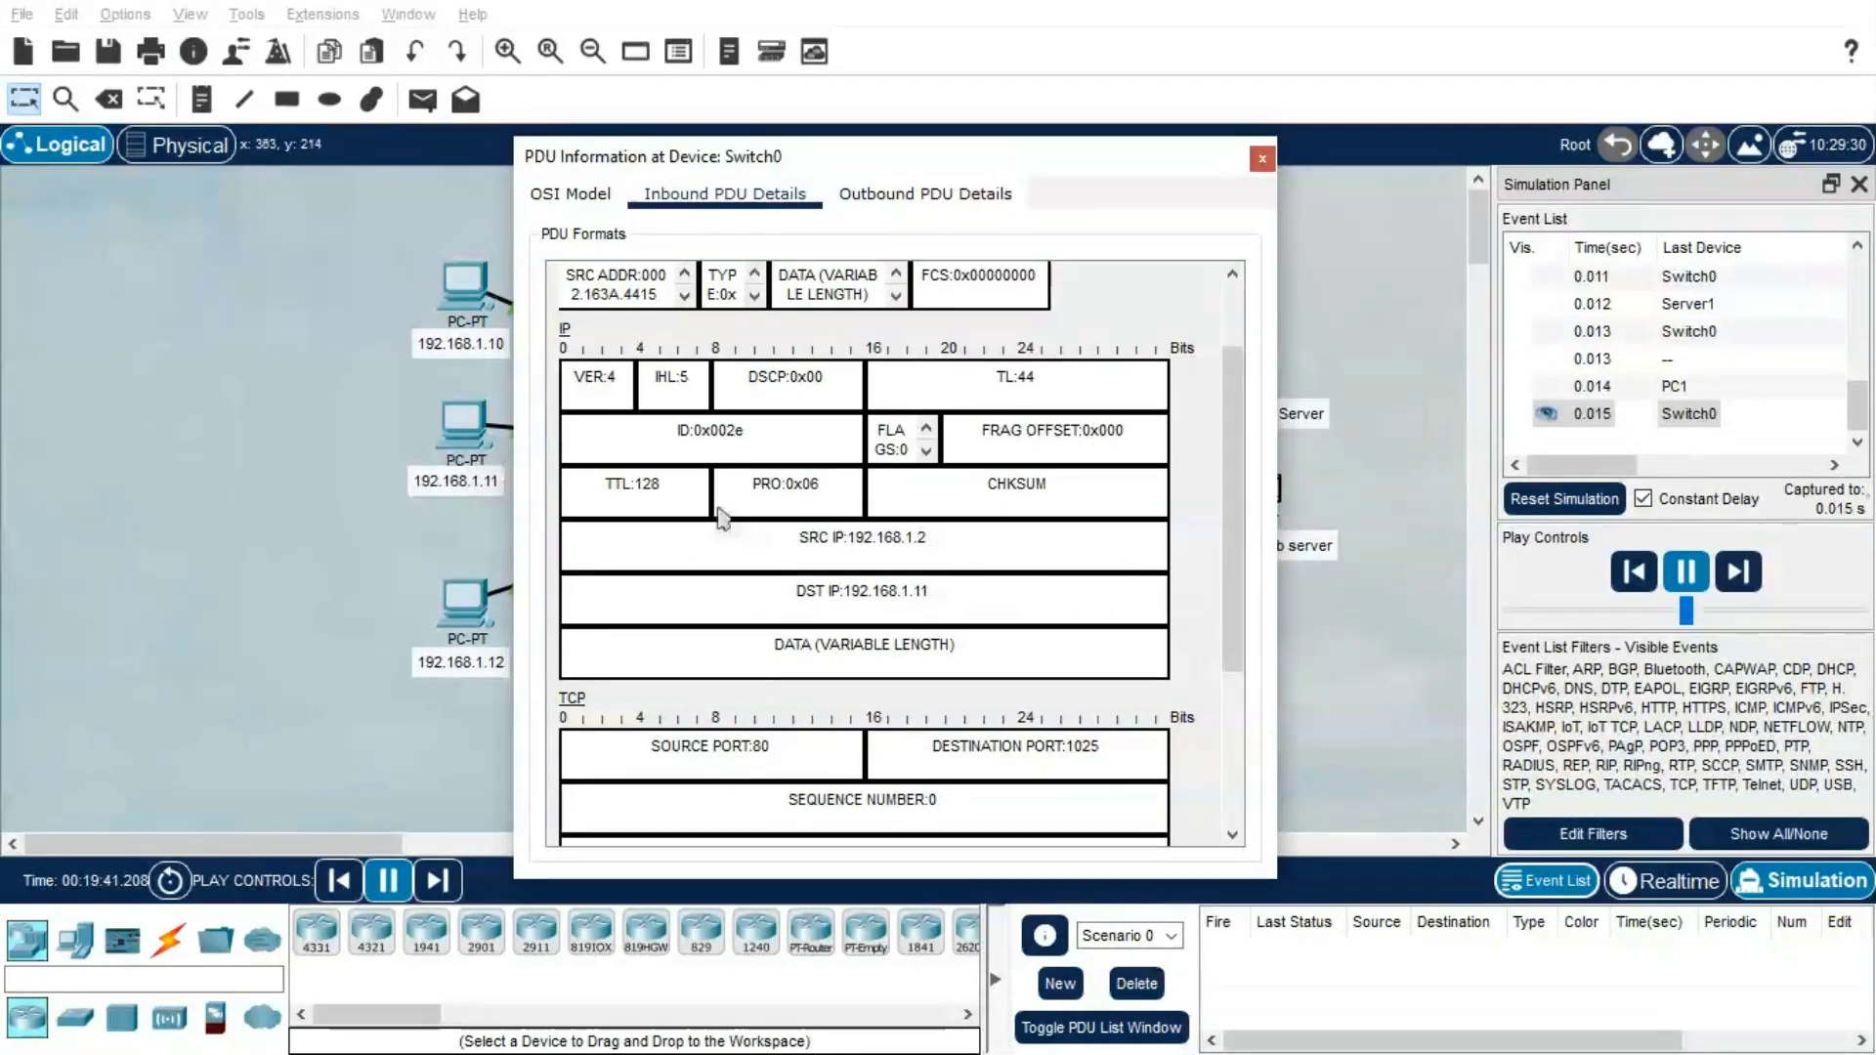
left_click_drag(1239, 517, 1238, 604)
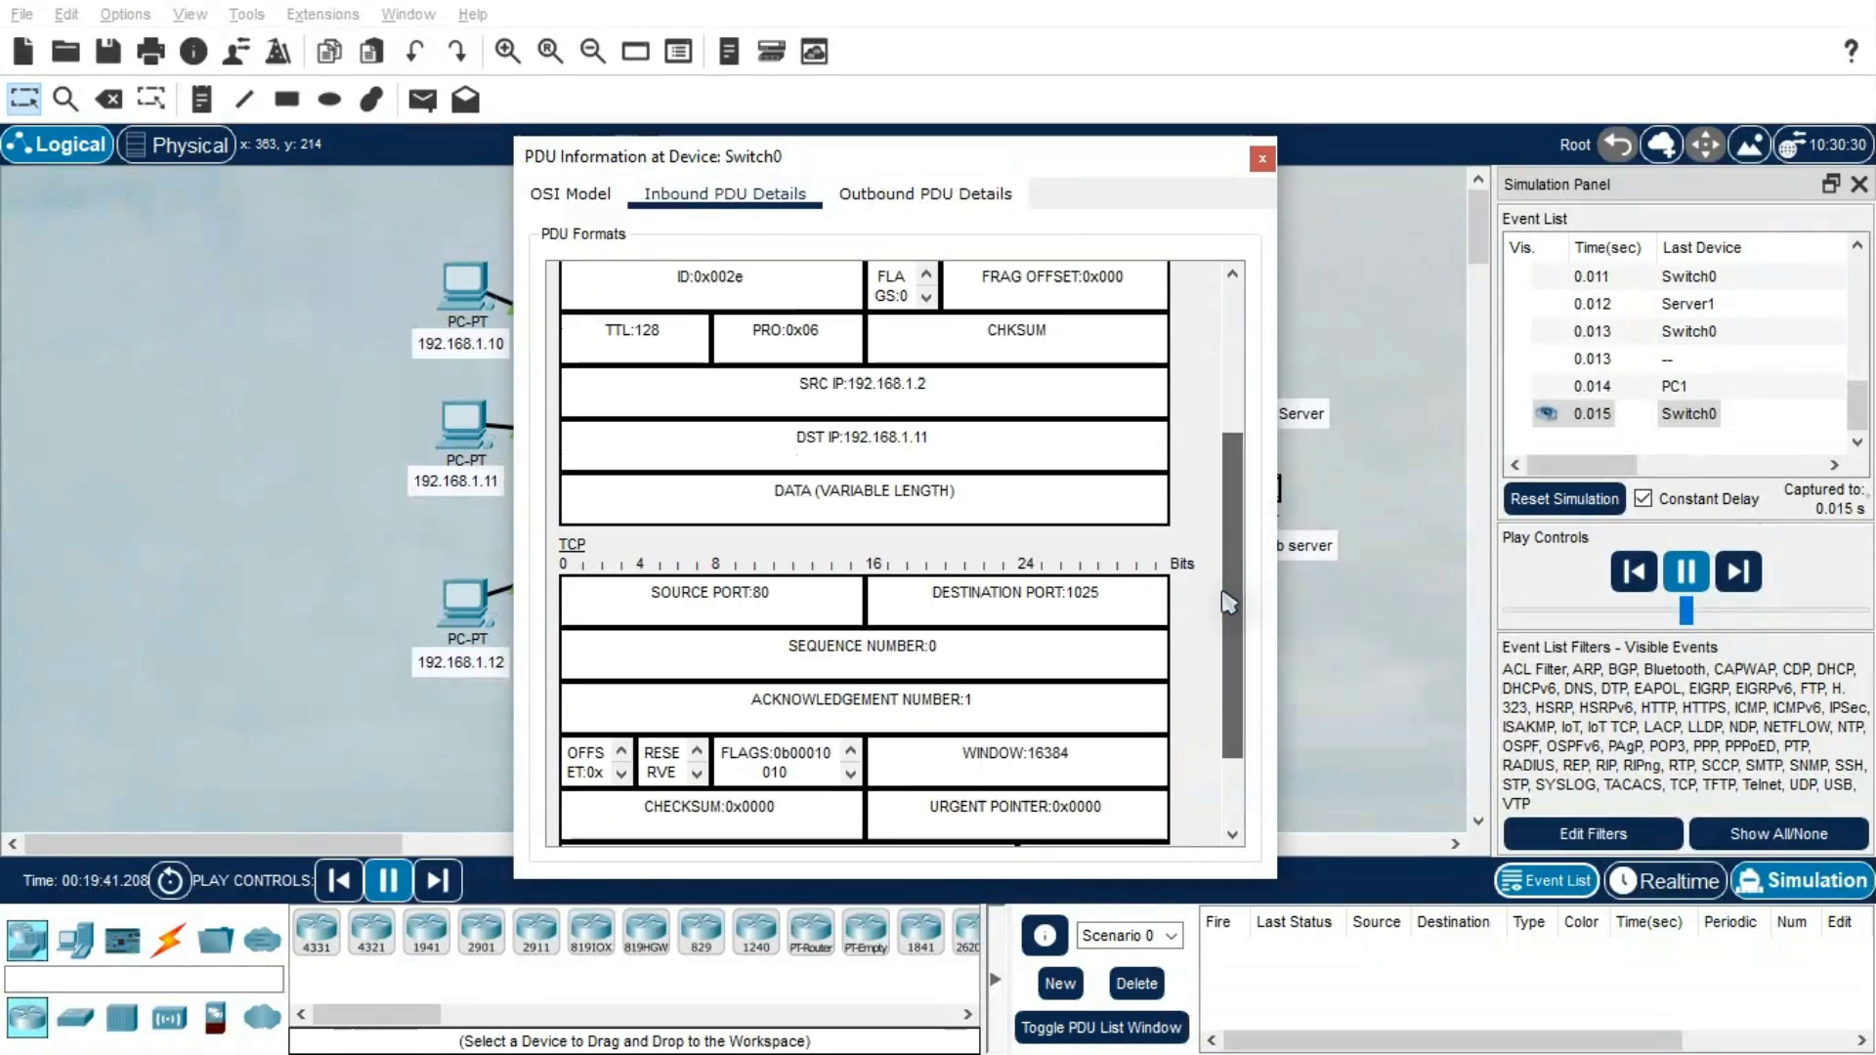